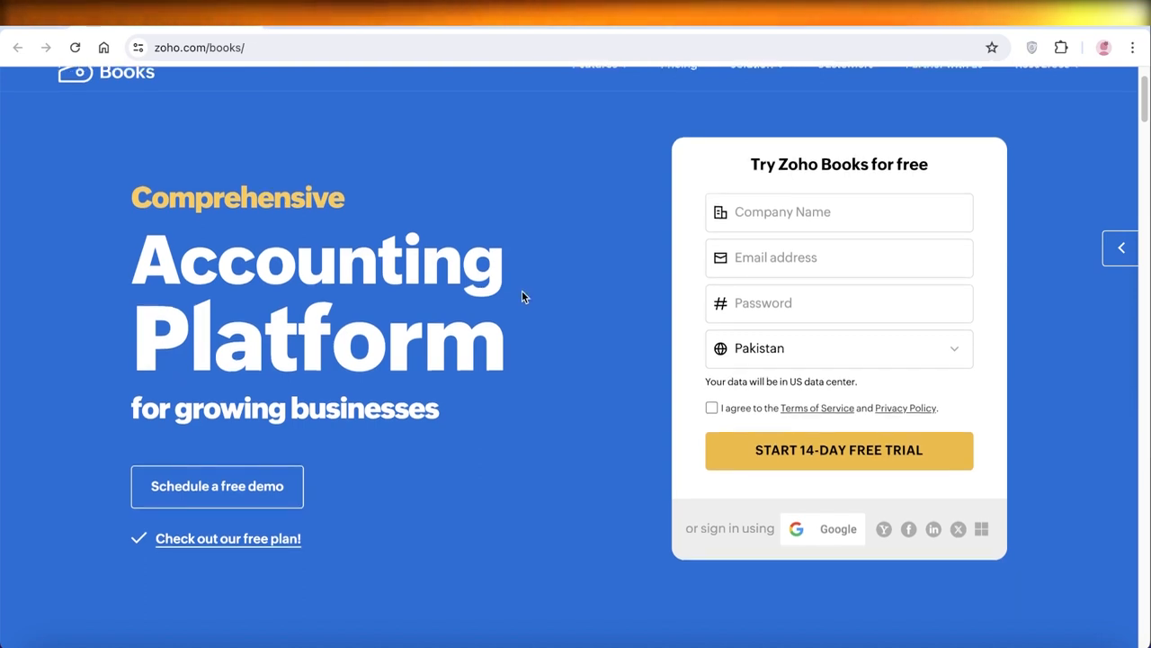
- Scroll down through the pricing page's plan cards and dismiss the What's next suggestions panel
{"action": "scroll", "coordinate": [521, 297], "scroll_direction": "down", "scroll_amount": 2}
{"action": "scroll", "coordinate": [522, 298], "scroll_direction": "down", "scroll_amount": 2}
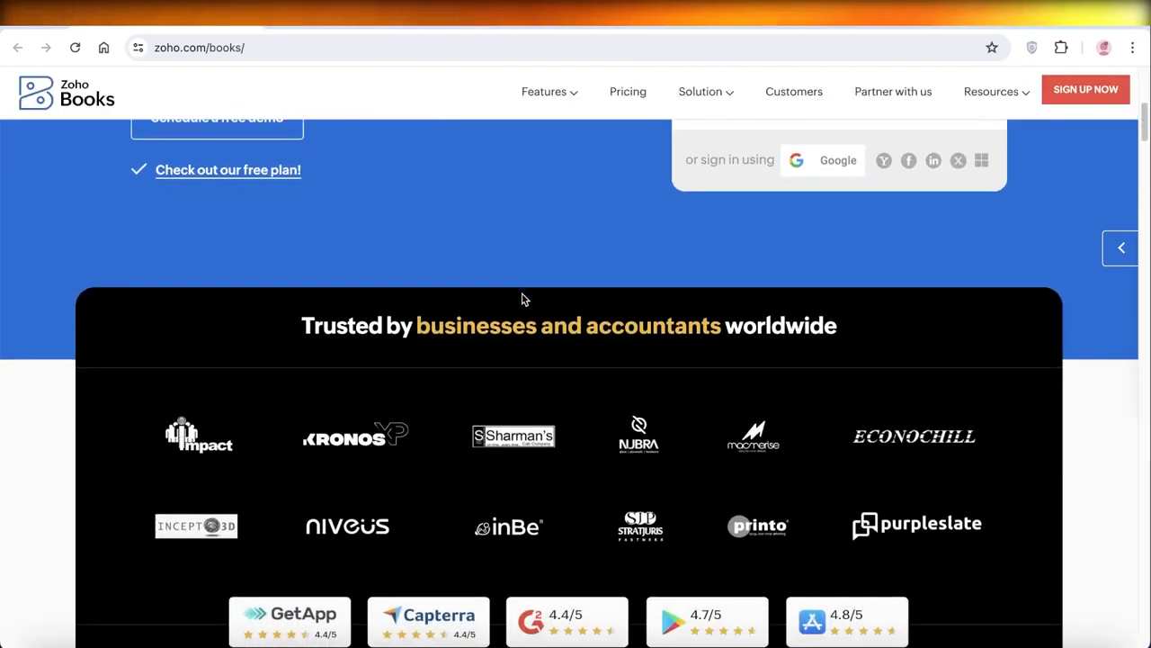
{"action": "scroll", "coordinate": [521, 301], "scroll_direction": "down", "scroll_amount": 3}
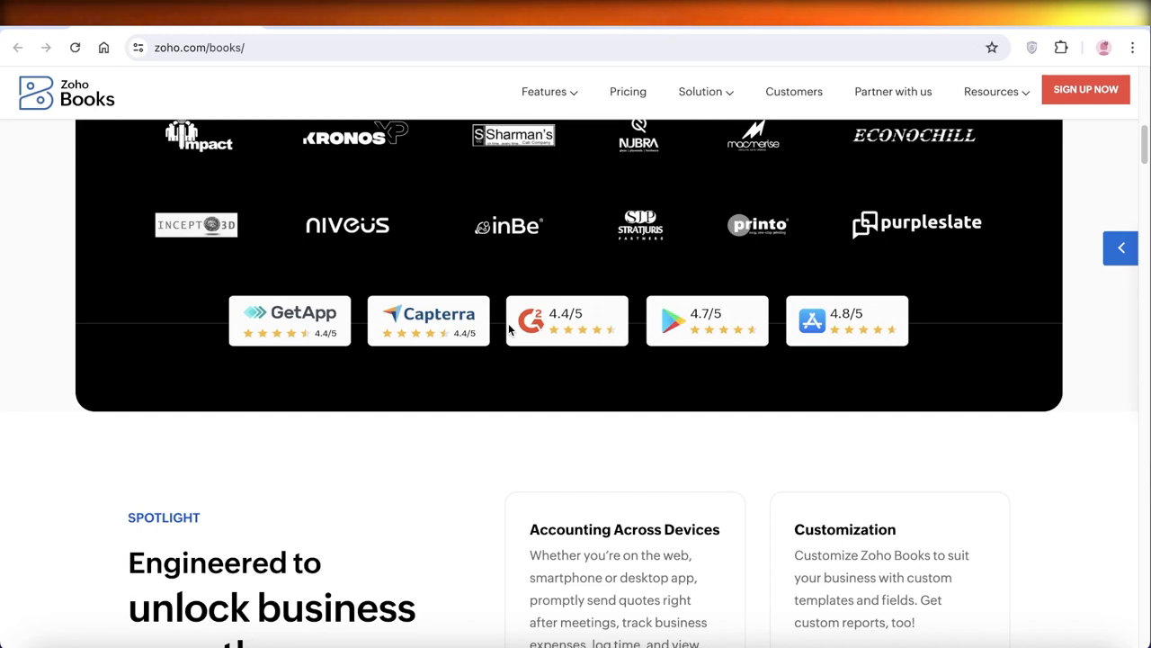
{"action": "scroll", "coordinate": [481, 404], "scroll_direction": "down", "scroll_amount": 5}
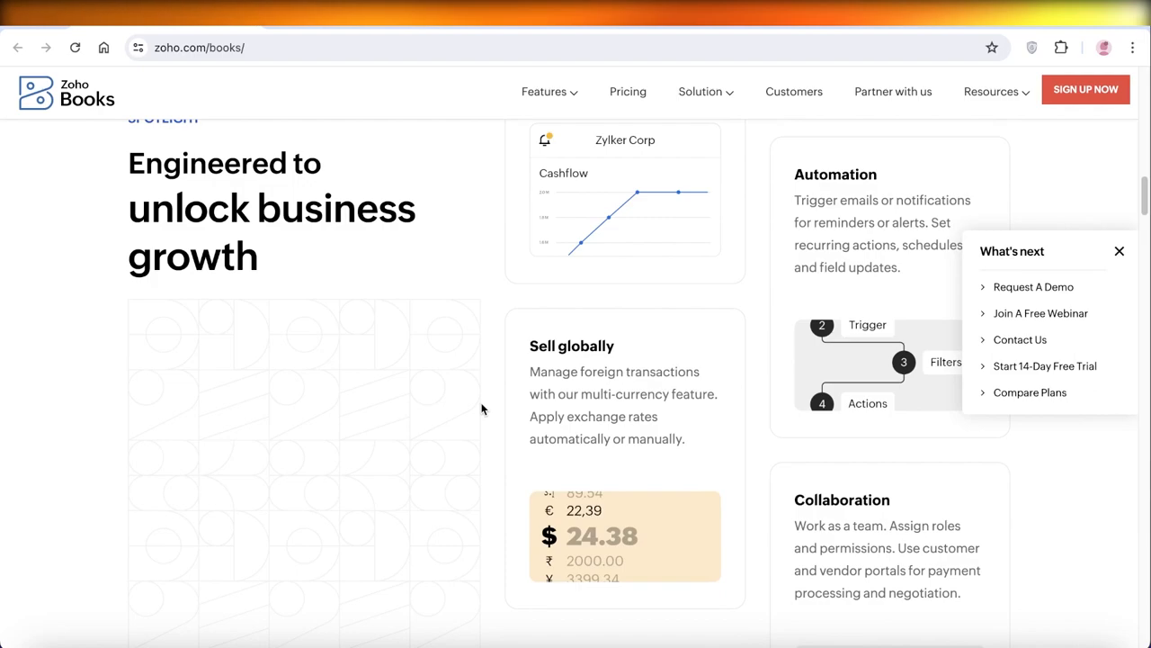
{"action": "scroll", "coordinate": [514, 425], "scroll_direction": "up", "scroll_amount": 5}
{"action": "left_click", "coordinate": [1120, 251]}
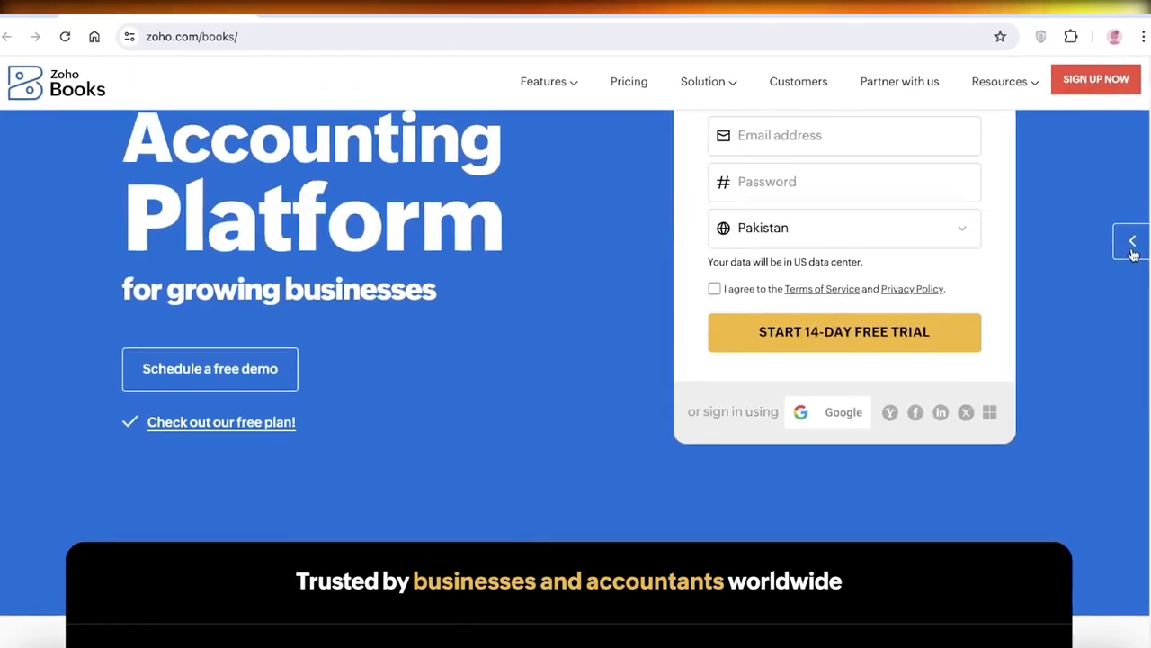
{"action": "scroll", "coordinate": [1150, 241], "scroll_direction": "up", "scroll_amount": 3}
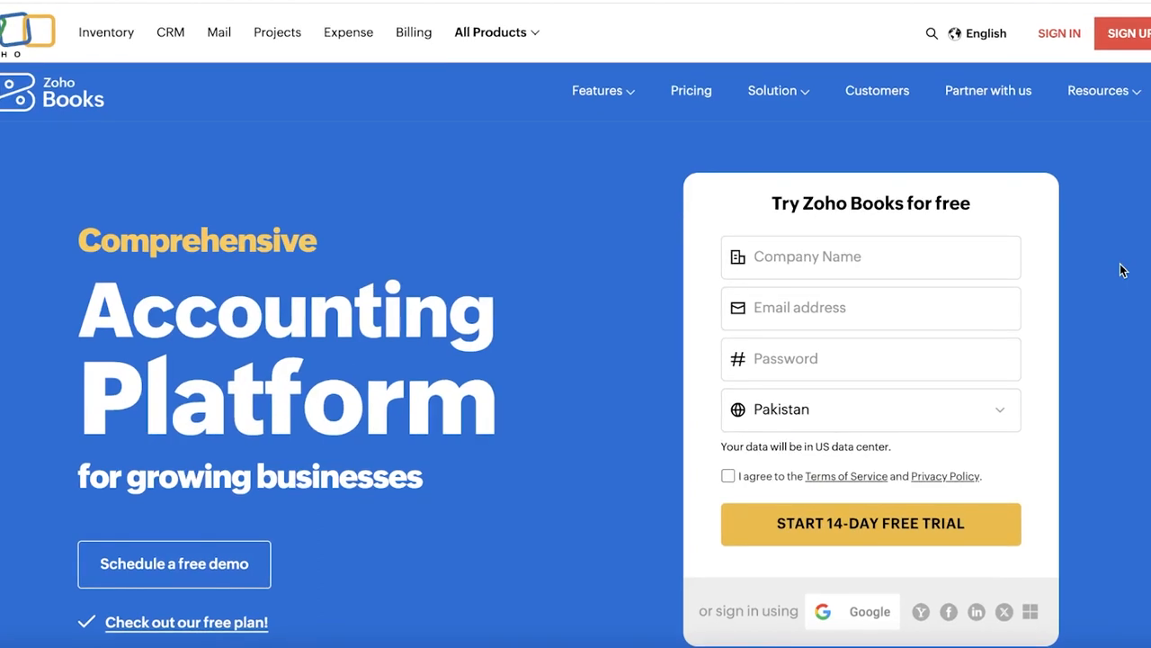
- Review the Free, Standard, Professional and Premium feature lists, then scroll back to the top
{"action": "left_click", "coordinate": [898, 260]}
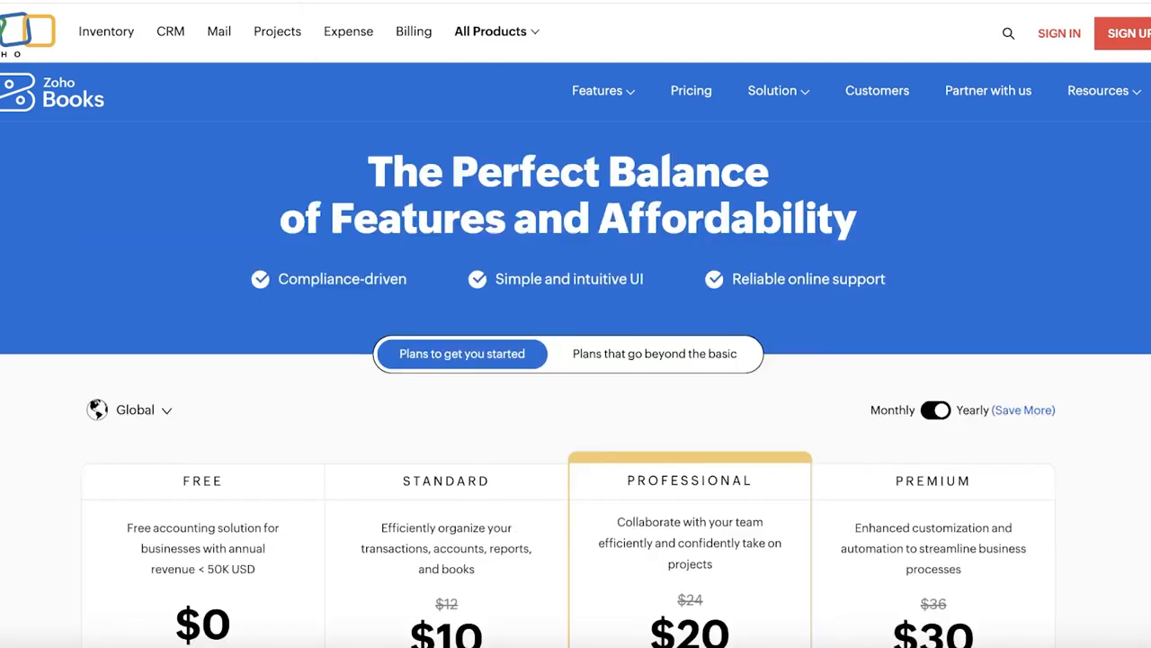
{"action": "scroll", "coordinate": [372, 257], "scroll_direction": "down", "scroll_amount": 3}
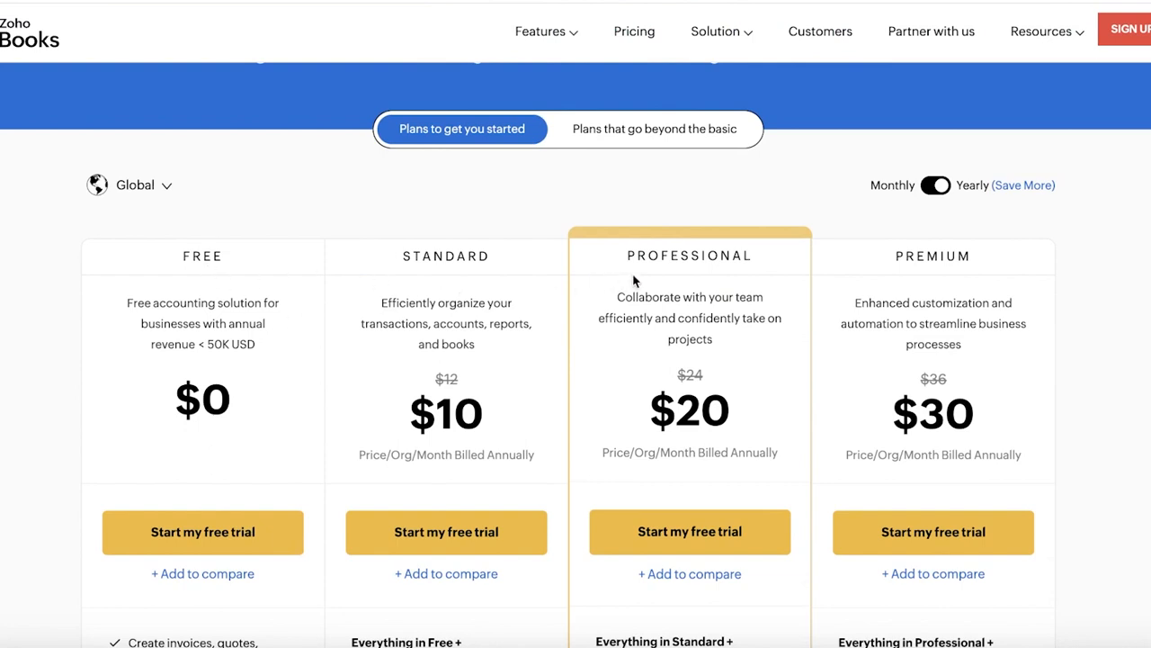
{"action": "scroll", "coordinate": [973, 253], "scroll_direction": "down", "scroll_amount": 1}
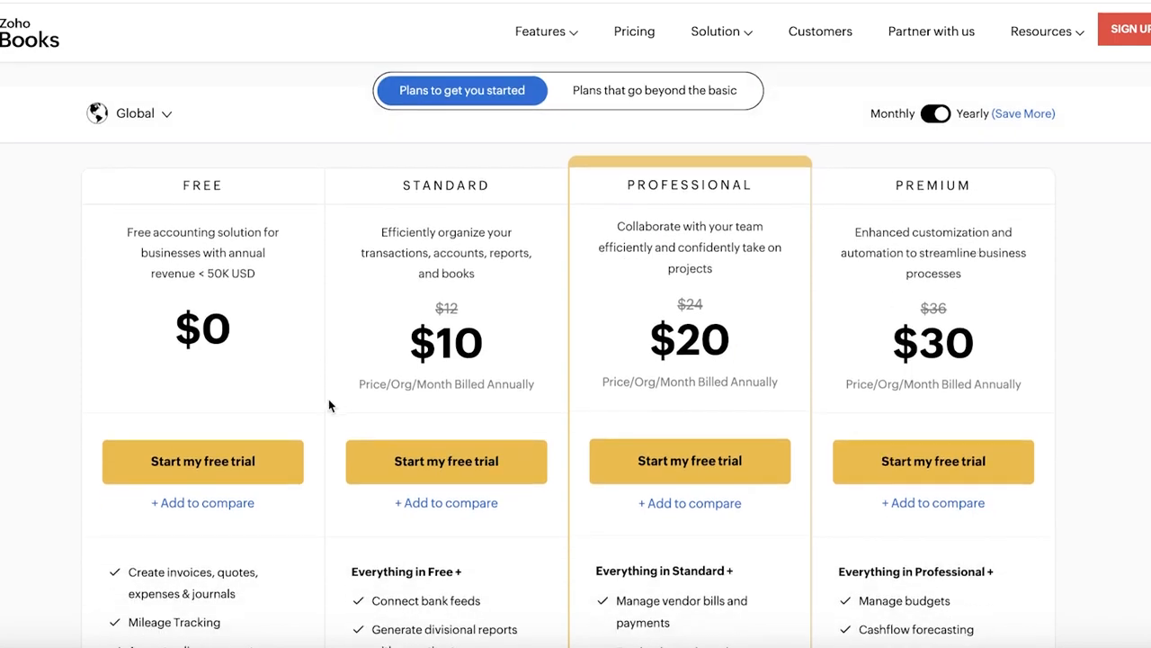
{"action": "scroll", "coordinate": [1011, 324], "scroll_direction": "down", "scroll_amount": 2}
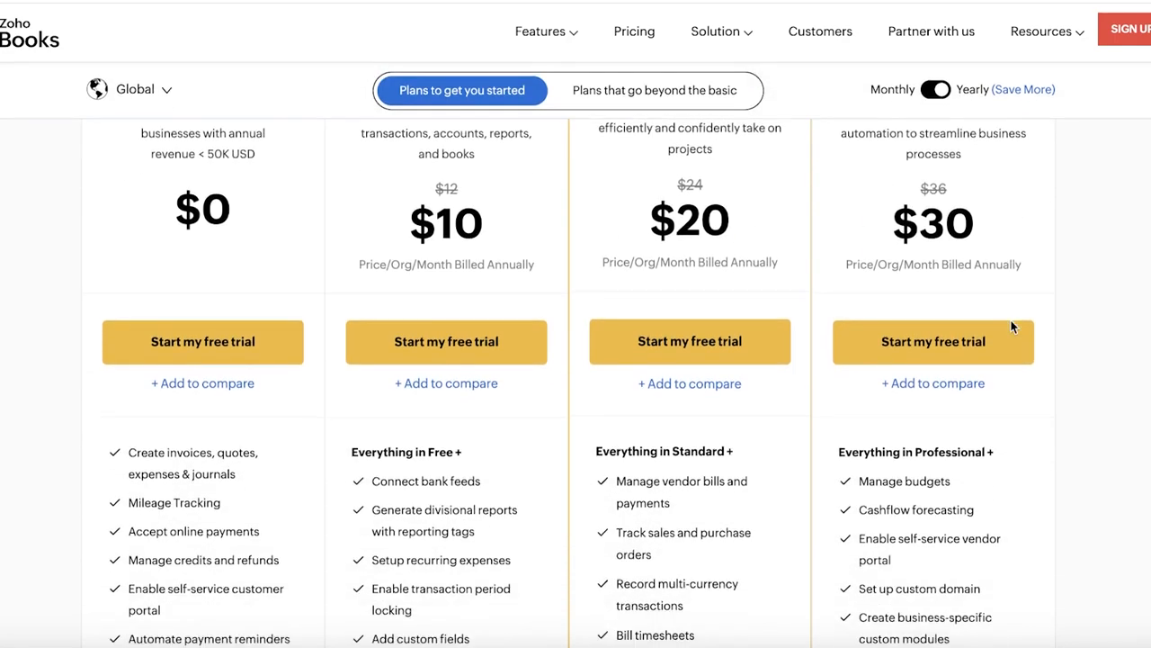
{"action": "scroll", "coordinate": [1007, 326], "scroll_direction": "down", "scroll_amount": 2}
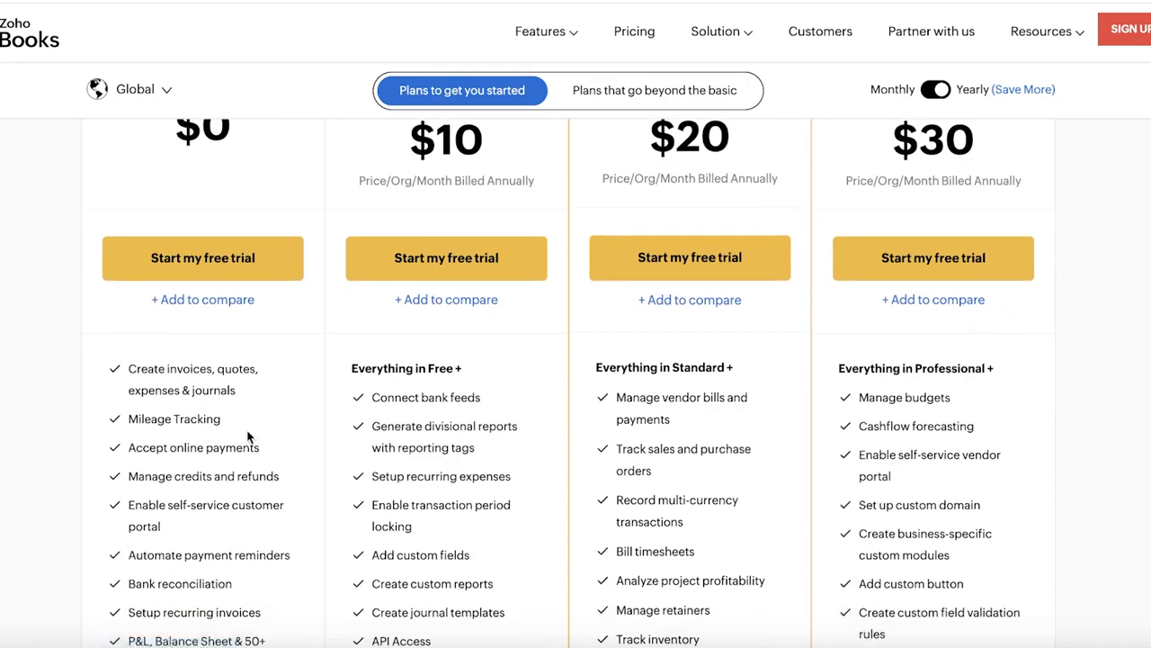
{"action": "scroll", "coordinate": [30, 465], "scroll_direction": "down", "scroll_amount": 1}
{"action": "scroll", "coordinate": [27, 468], "scroll_direction": "up", "scroll_amount": 1}
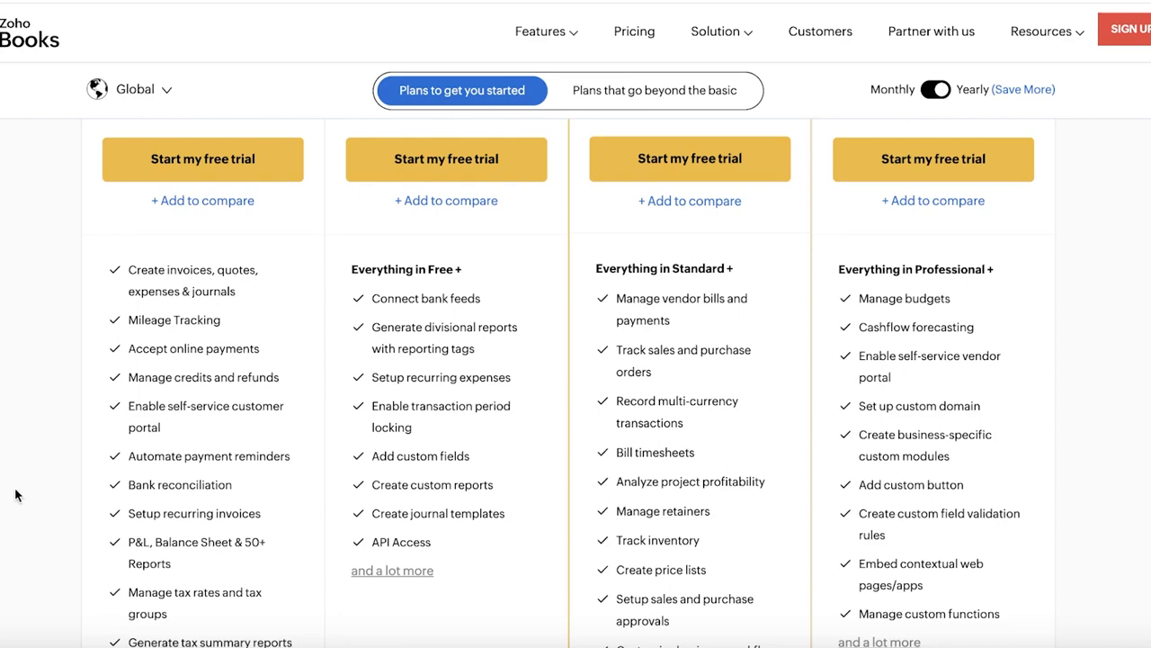
{"action": "scroll", "coordinate": [15, 499], "scroll_direction": "down", "scroll_amount": 2}
{"action": "scroll", "coordinate": [11, 506], "scroll_direction": "up", "scroll_amount": 6}
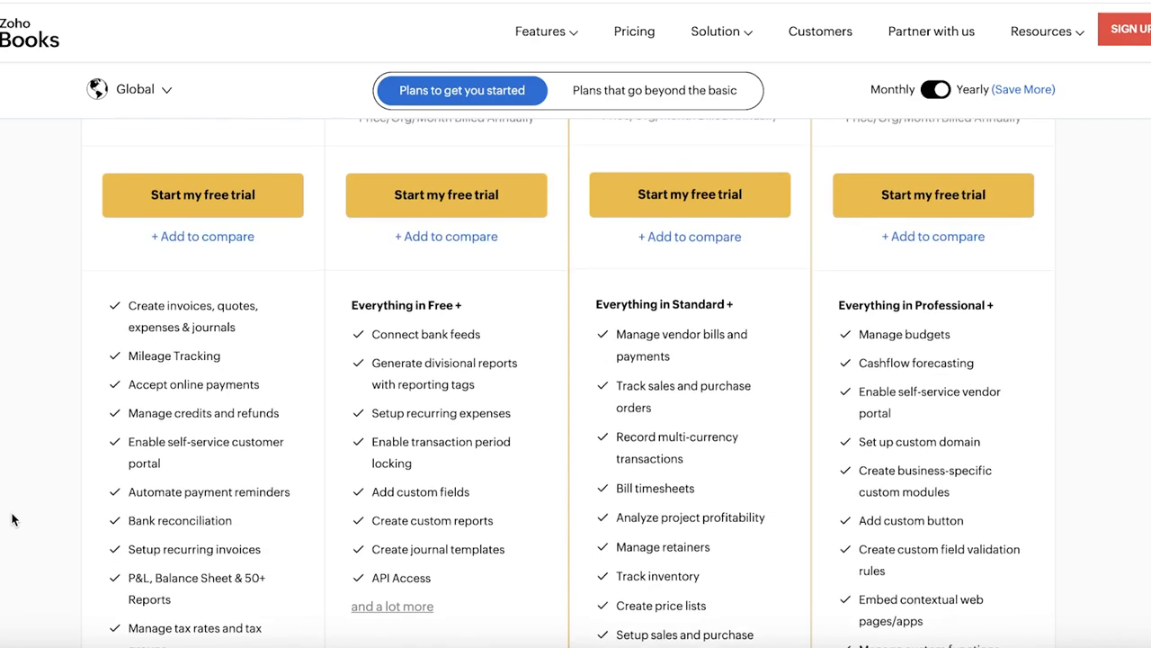
{"action": "scroll", "coordinate": [306, 440], "scroll_direction": "down", "scroll_amount": 1}
{"action": "scroll", "coordinate": [317, 438], "scroll_direction": "down", "scroll_amount": 4}
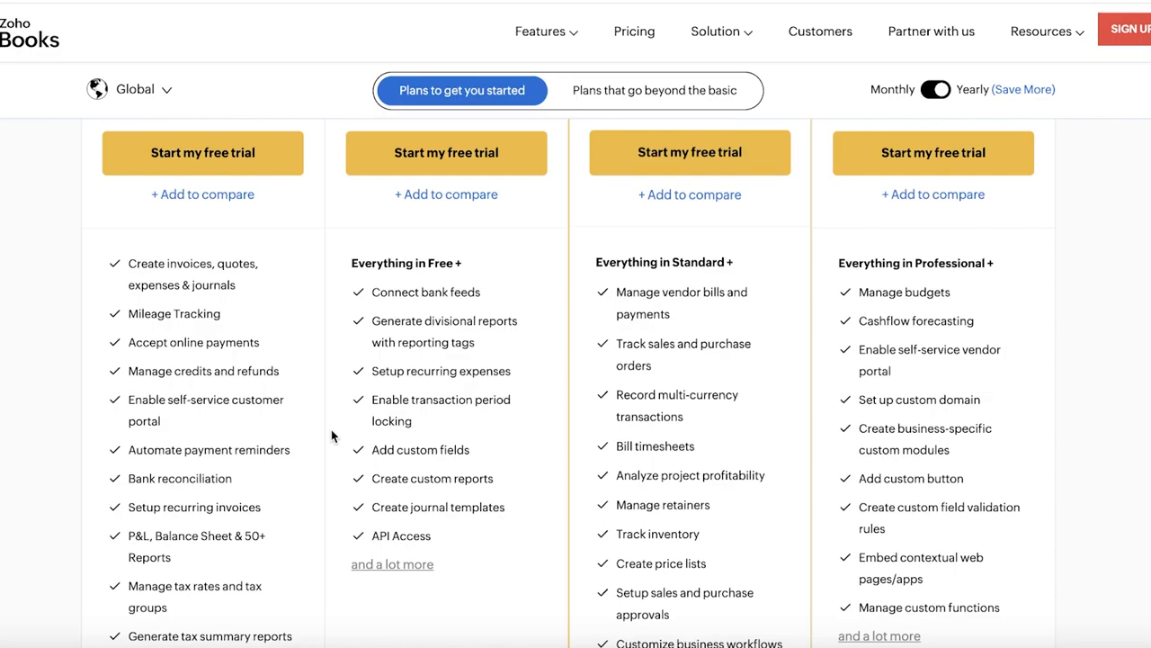
{"action": "scroll", "coordinate": [331, 436], "scroll_direction": "up", "scroll_amount": 5}
{"action": "scroll", "coordinate": [527, 363], "scroll_direction": "down", "scroll_amount": 4}
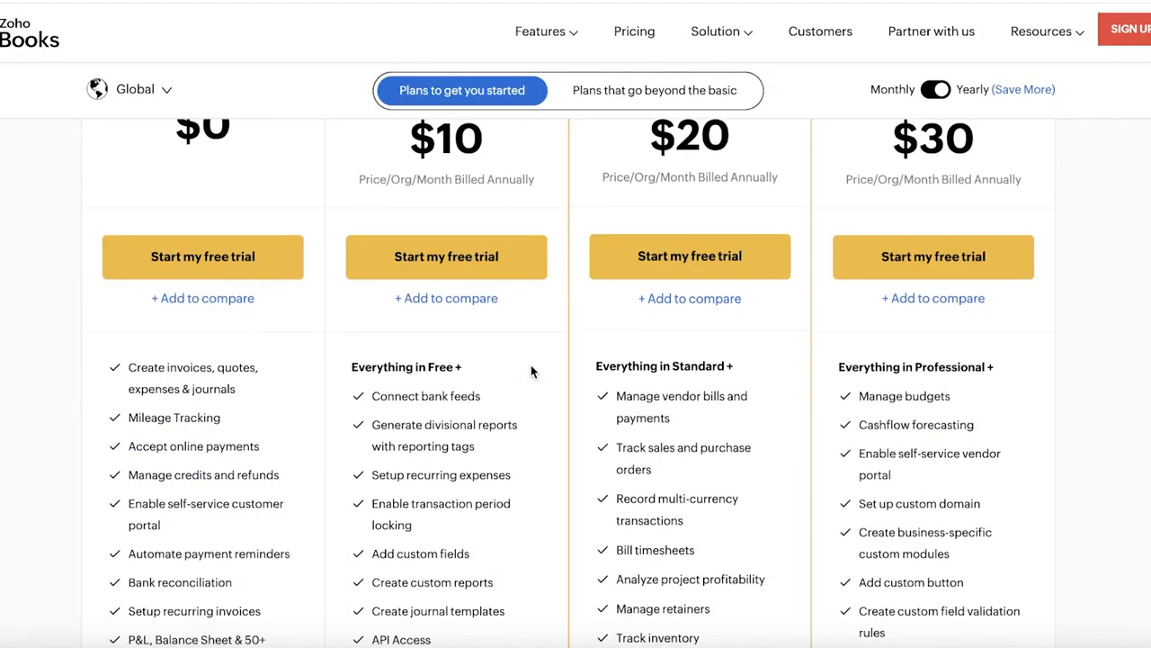
{"action": "scroll", "coordinate": [538, 382], "scroll_direction": "down", "scroll_amount": 1}
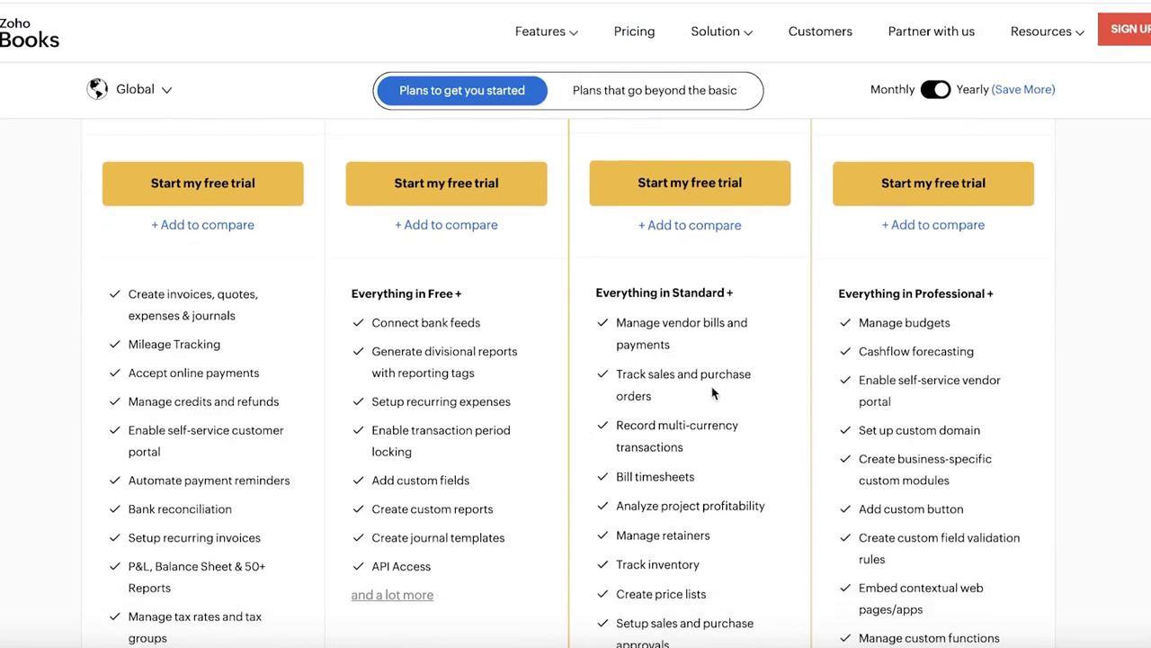
{"action": "scroll", "coordinate": [711, 386], "scroll_direction": "up", "scroll_amount": 6}
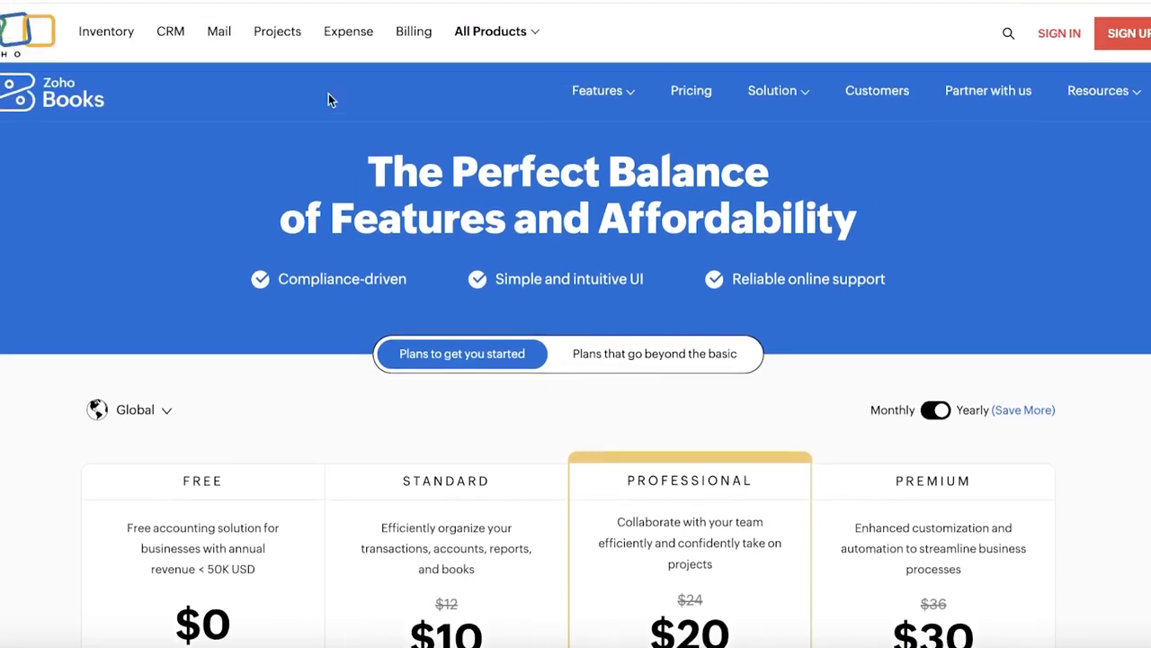
- Return to the Zoho Books home page and start signing up with a Google account
{"action": "left_click", "coordinate": [97, 1]}
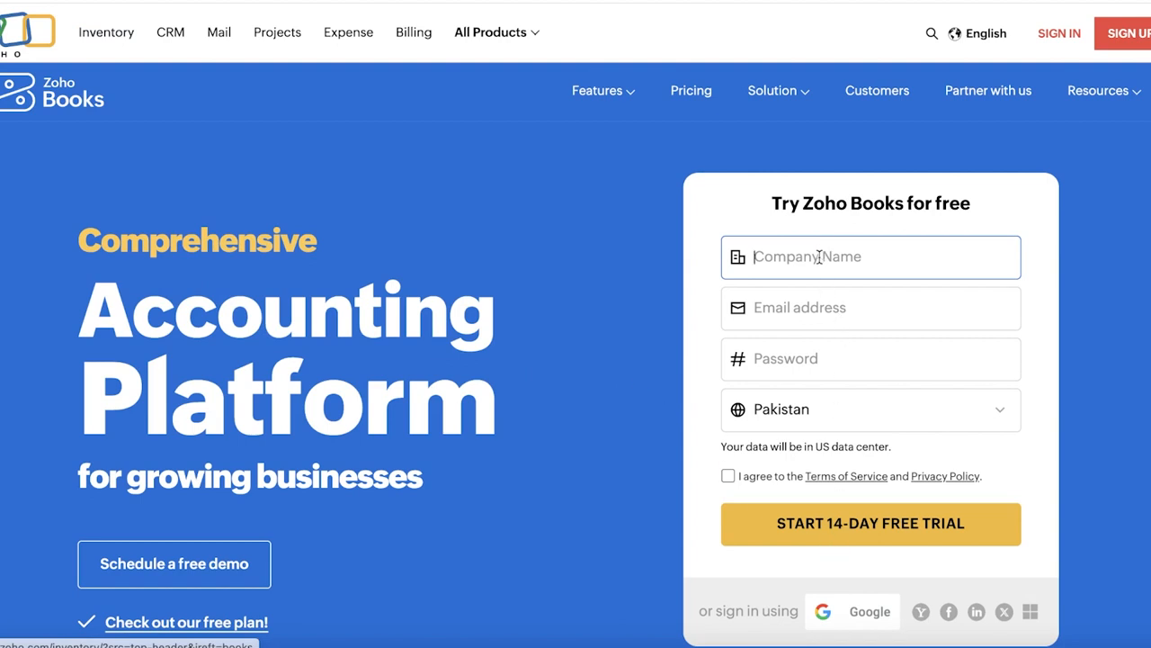
{"action": "left_click", "coordinate": [870, 619]}
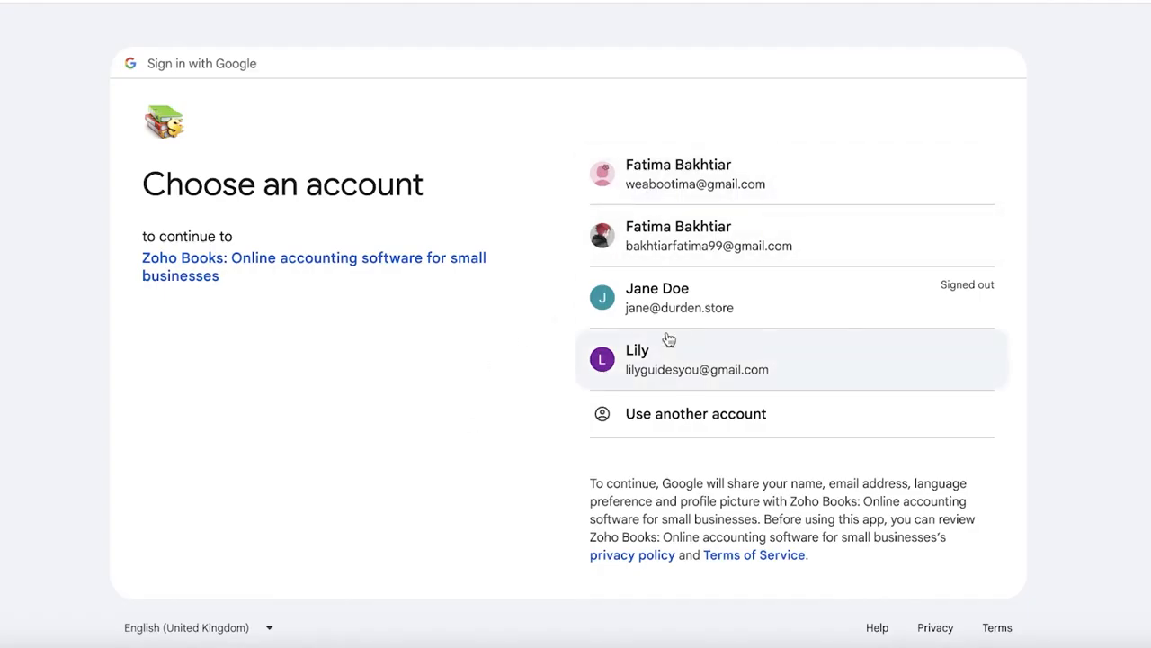
{"action": "left_click", "coordinate": [666, 337]}
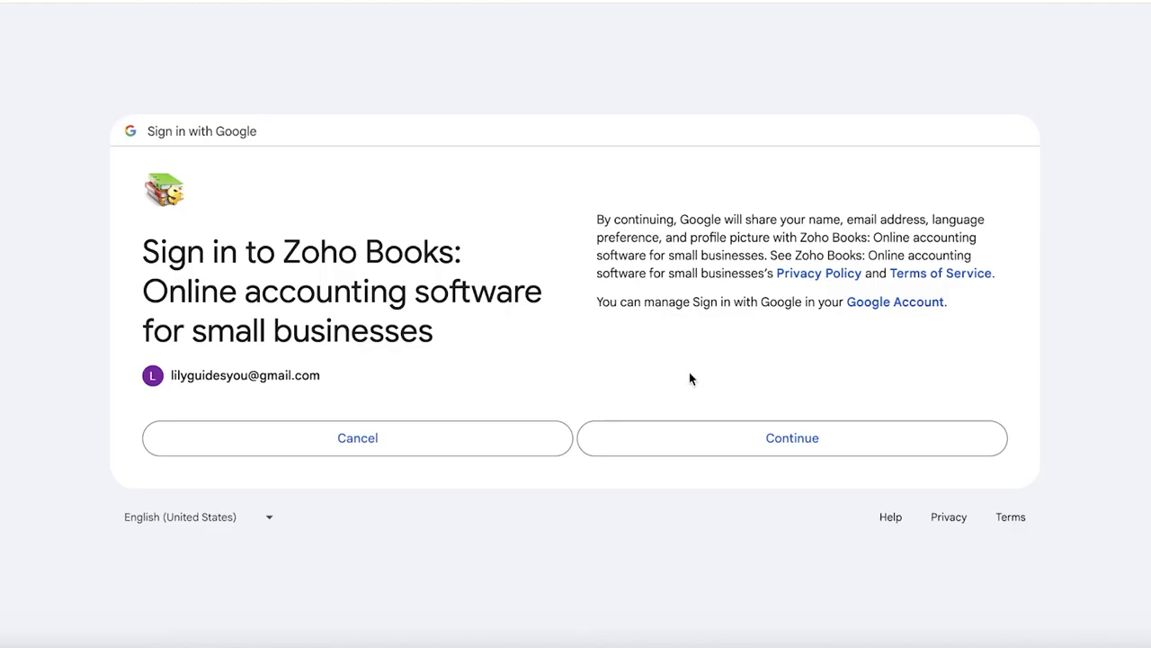
- Approve Google sign-in, verify with the emailed code, skip MFA, and confirm account linking
{"action": "left_click", "coordinate": [719, 441]}
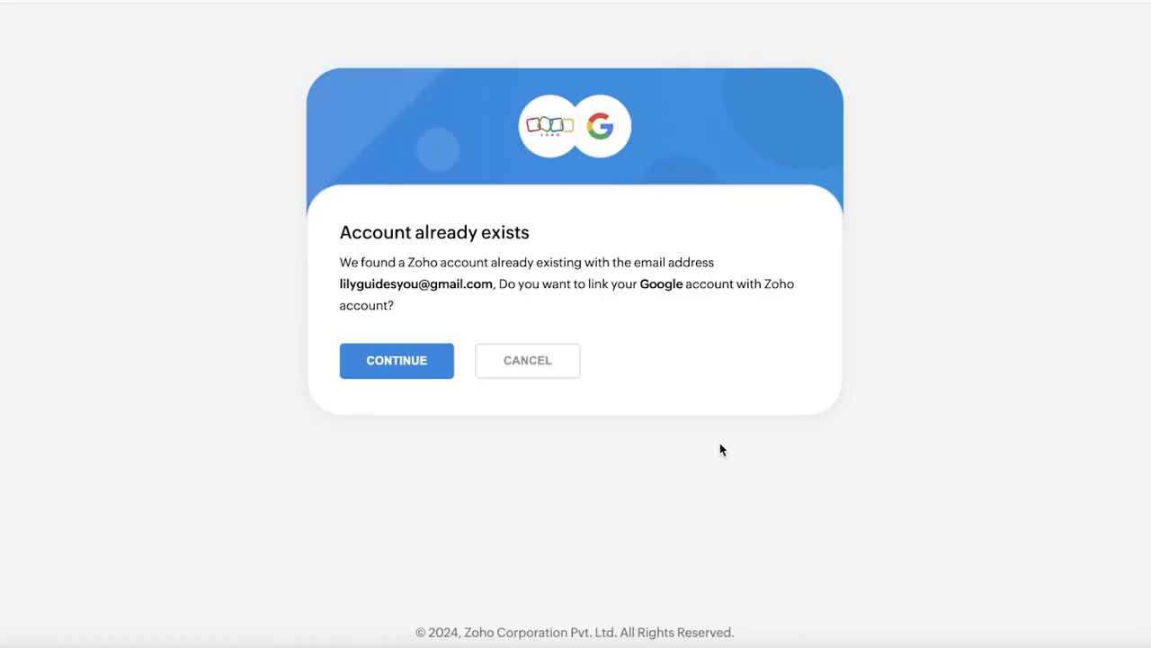
{"action": "left_click", "coordinate": [393, 370]}
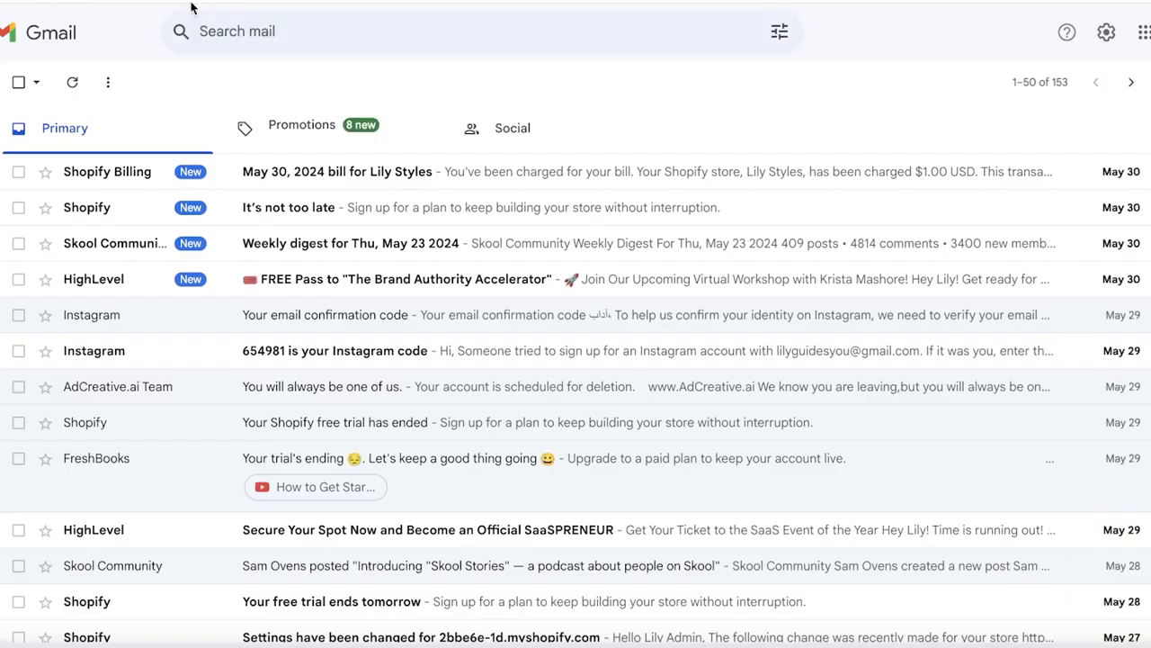
{"action": "double_click", "coordinate": [110, 379]}
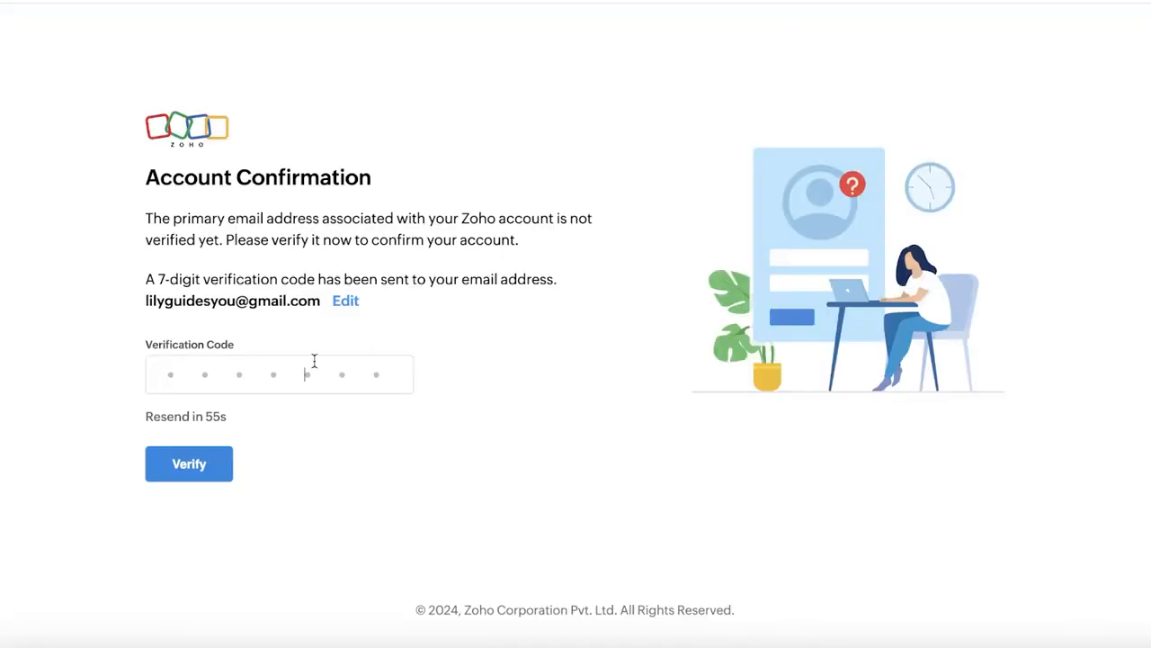
{"action": "left_click", "coordinate": [191, 465]}
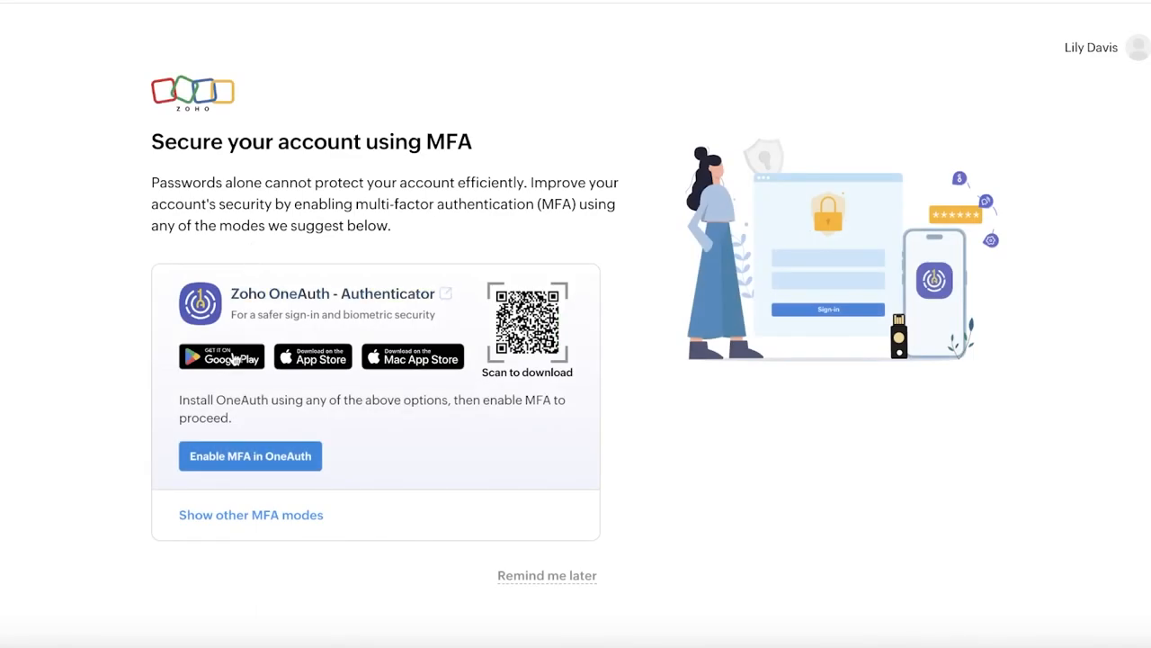
{"action": "left_click", "coordinate": [540, 574]}
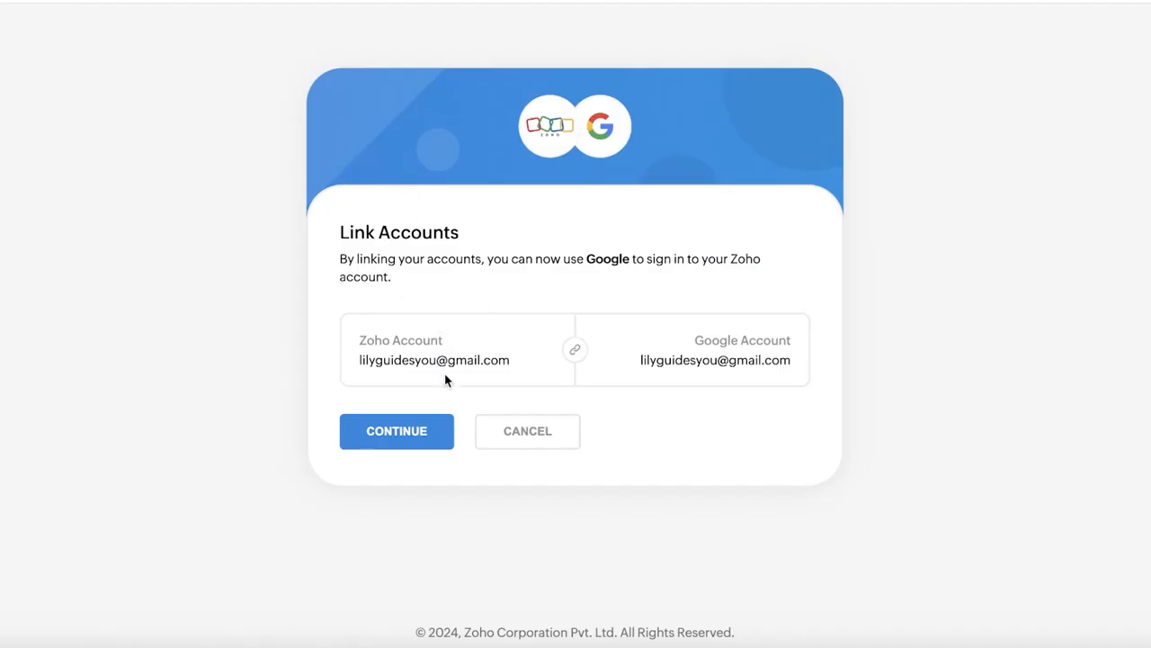
{"action": "left_click", "coordinate": [393, 429]}
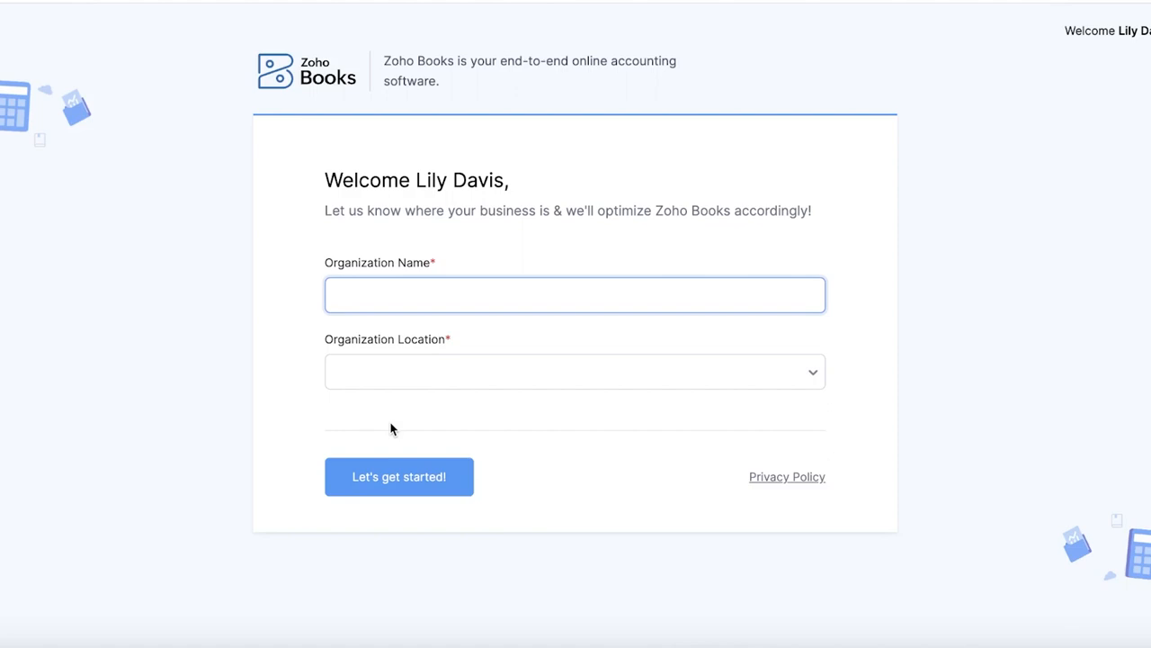
- Enter the organization name and set the organization location to Pakistan
{"action": "type", "text": "M"}
{"action": "left_click", "coordinate": [453, 385]}
{"action": "type", "text": "pakistan"}
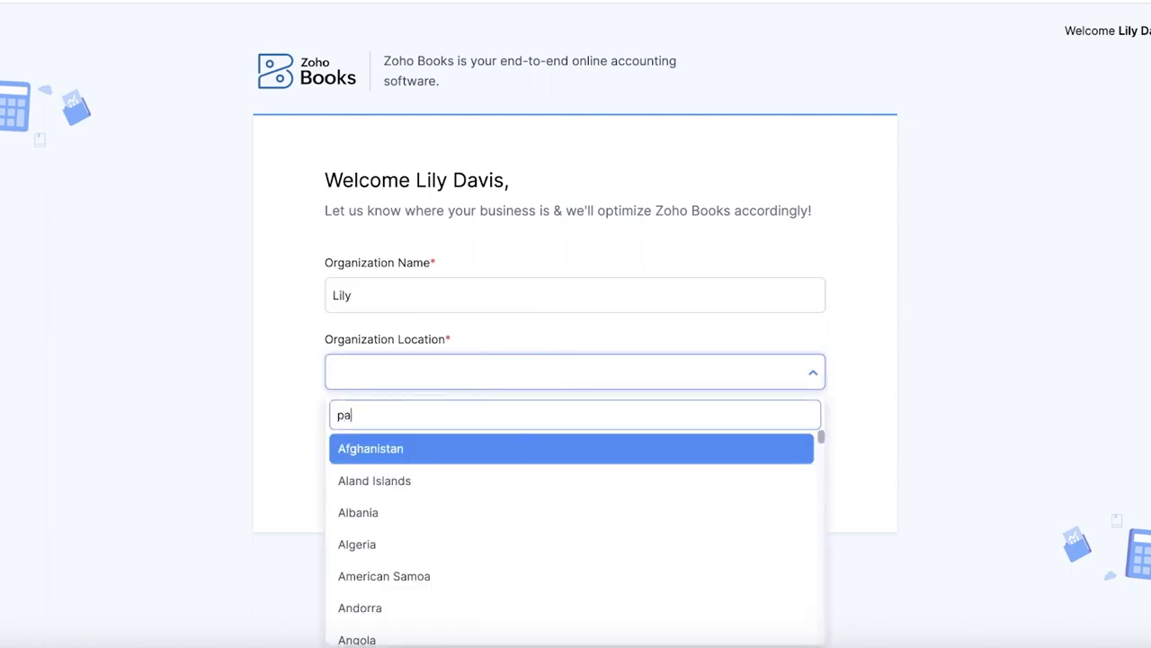
{"action": "left_click", "coordinate": [405, 448]}
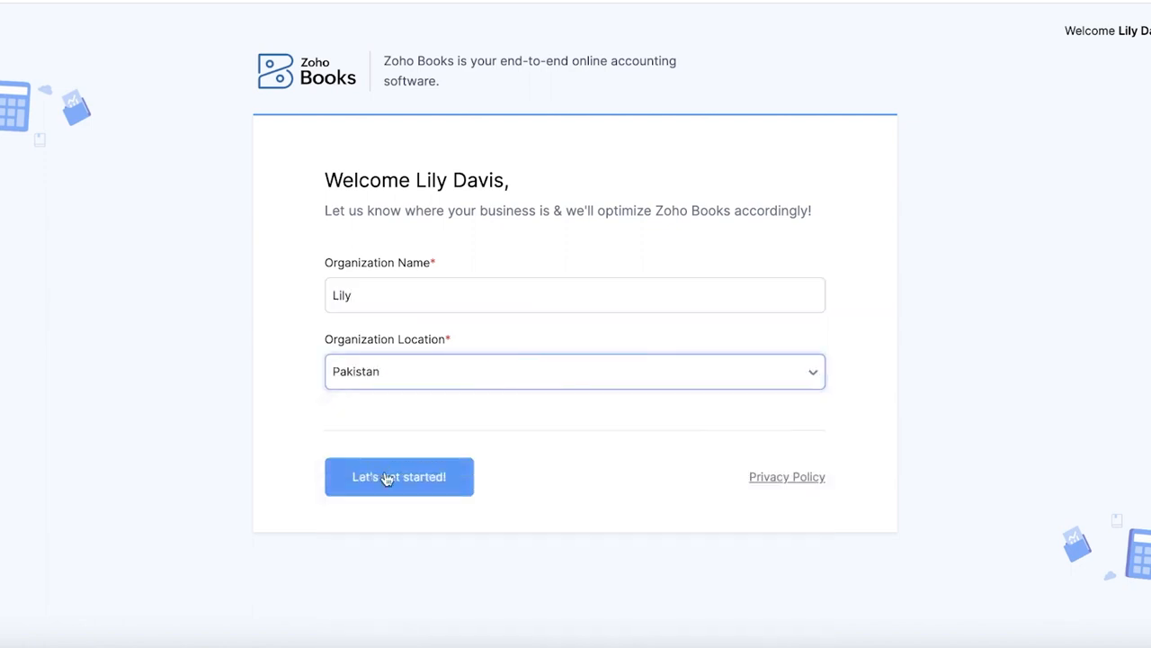
{"action": "left_click", "coordinate": [393, 475]}
- Set the industry to Retail (E-Commerce and Offline) and the state to Islamabad
{"action": "scroll", "coordinate": [675, 264], "scroll_direction": "down", "scroll_amount": 1}
{"action": "left_click", "coordinate": [641, 326]}
{"action": "type", "text": "retail"}
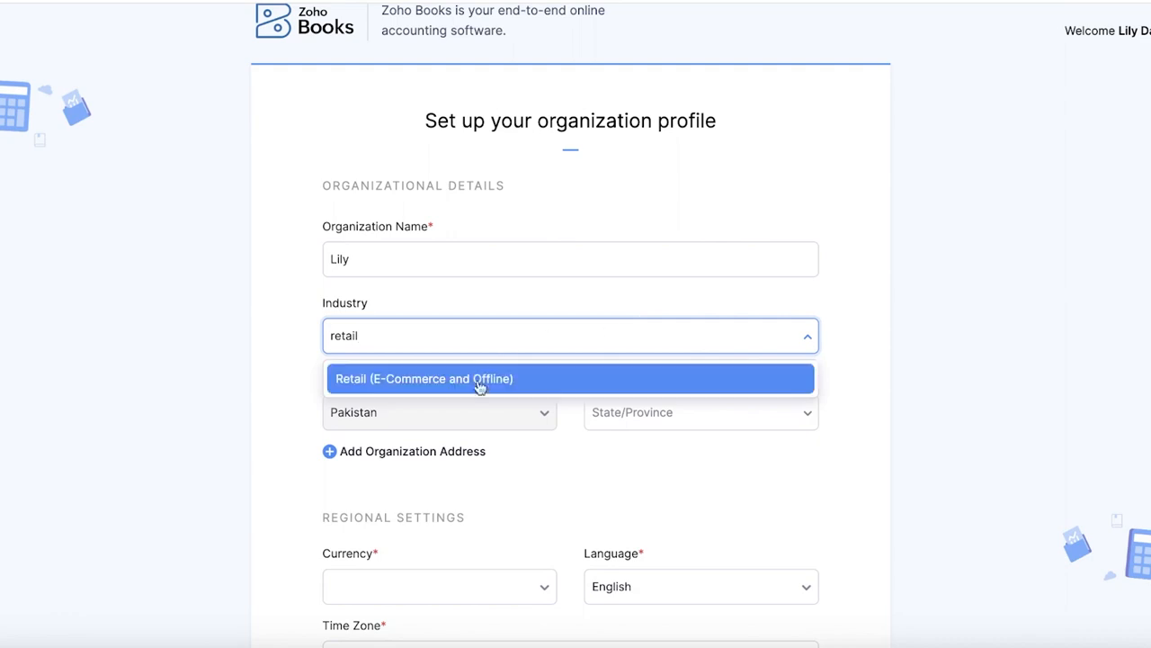
{"action": "left_click", "coordinate": [468, 381]}
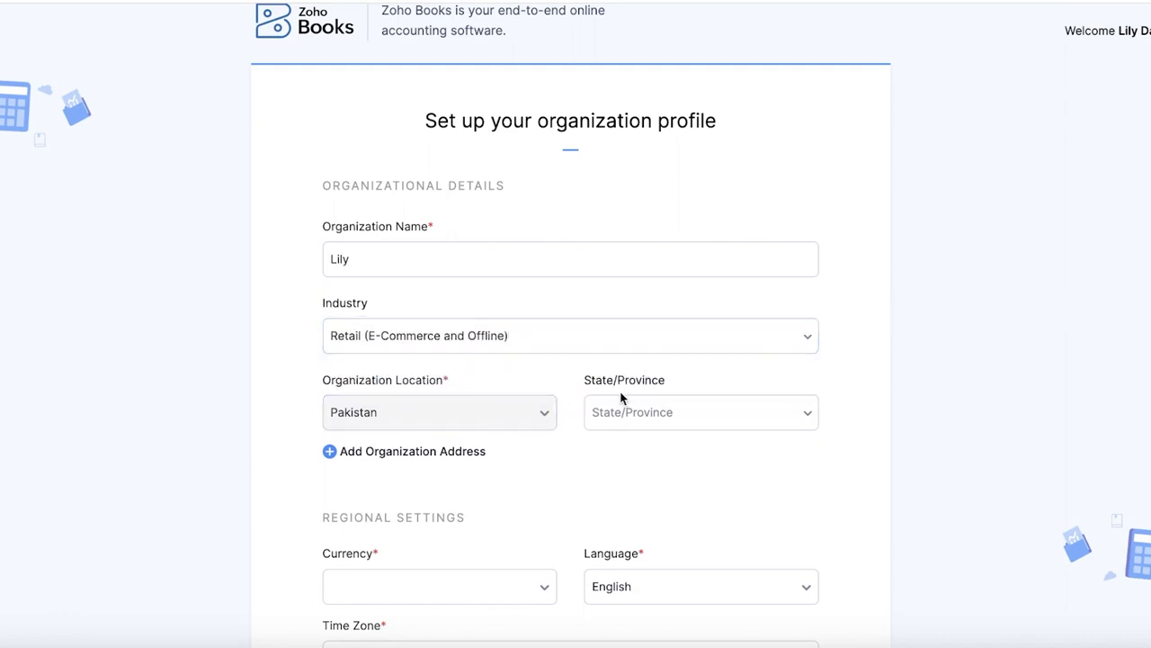
{"action": "left_click", "coordinate": [636, 412]}
{"action": "type", "text": "is"}
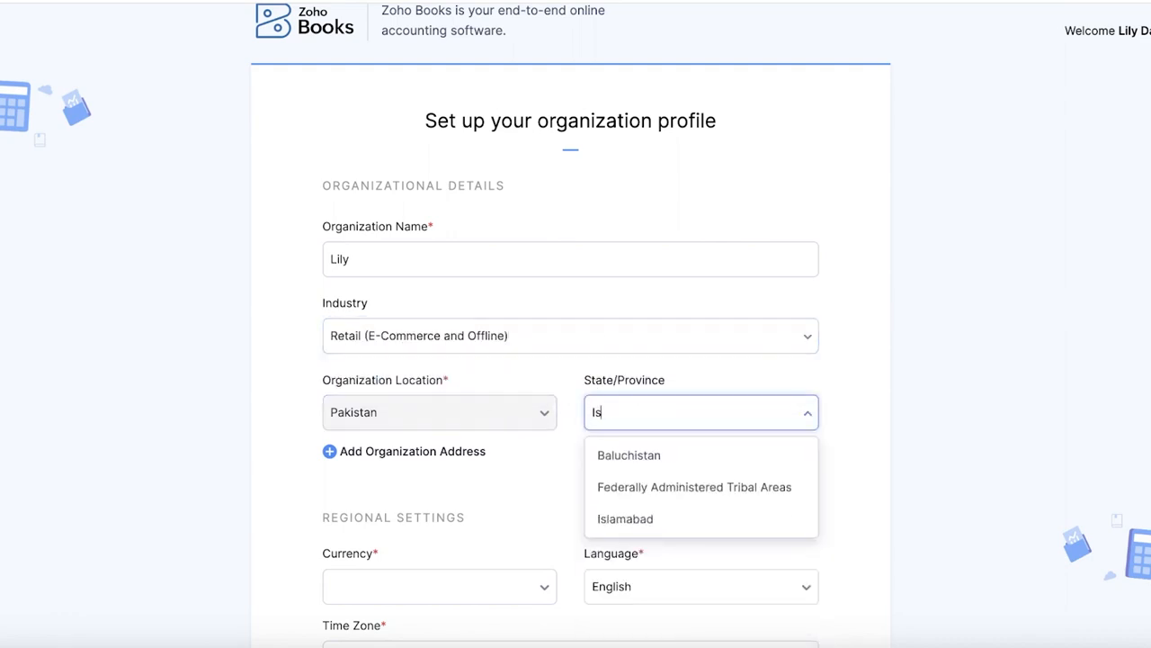
{"action": "left_click", "coordinate": [670, 515]}
- Choose US Dollar currency and GMT-12:00 time zone, then submit the organization profile
{"action": "scroll", "coordinate": [476, 332], "scroll_direction": "down", "scroll_amount": 3}
{"action": "left_click", "coordinate": [468, 382]}
{"action": "type", "text": "USD"}
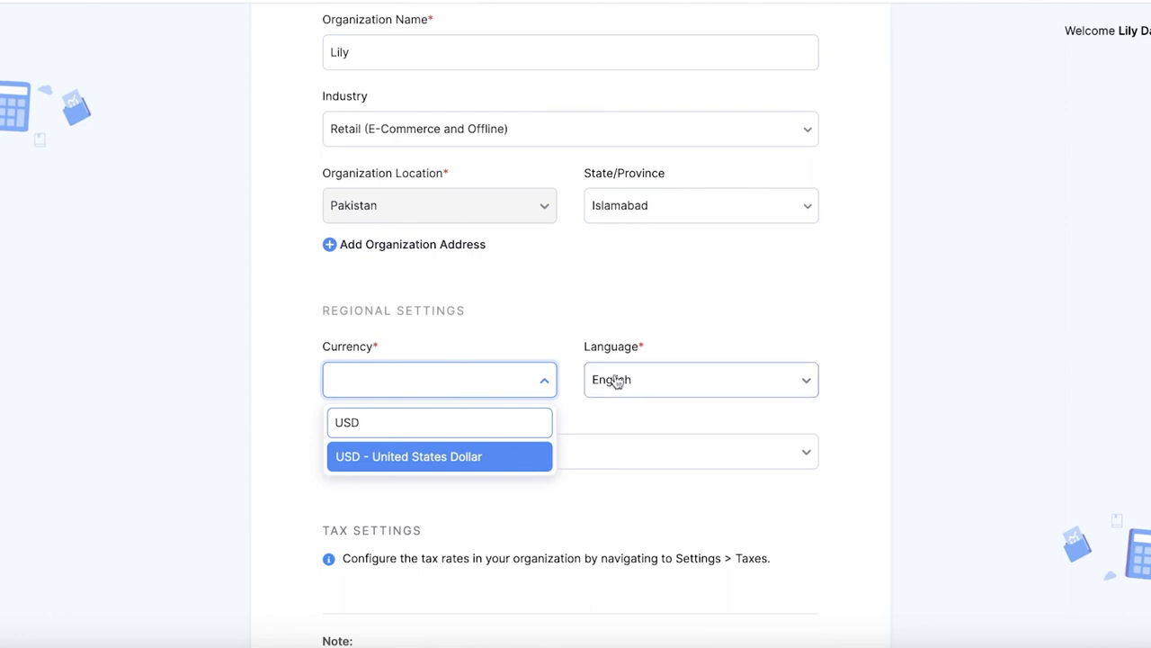
{"action": "left_click", "coordinate": [445, 456]}
{"action": "left_click", "coordinate": [452, 455]}
{"action": "scroll", "coordinate": [455, 467], "scroll_direction": "down", "scroll_amount": 2}
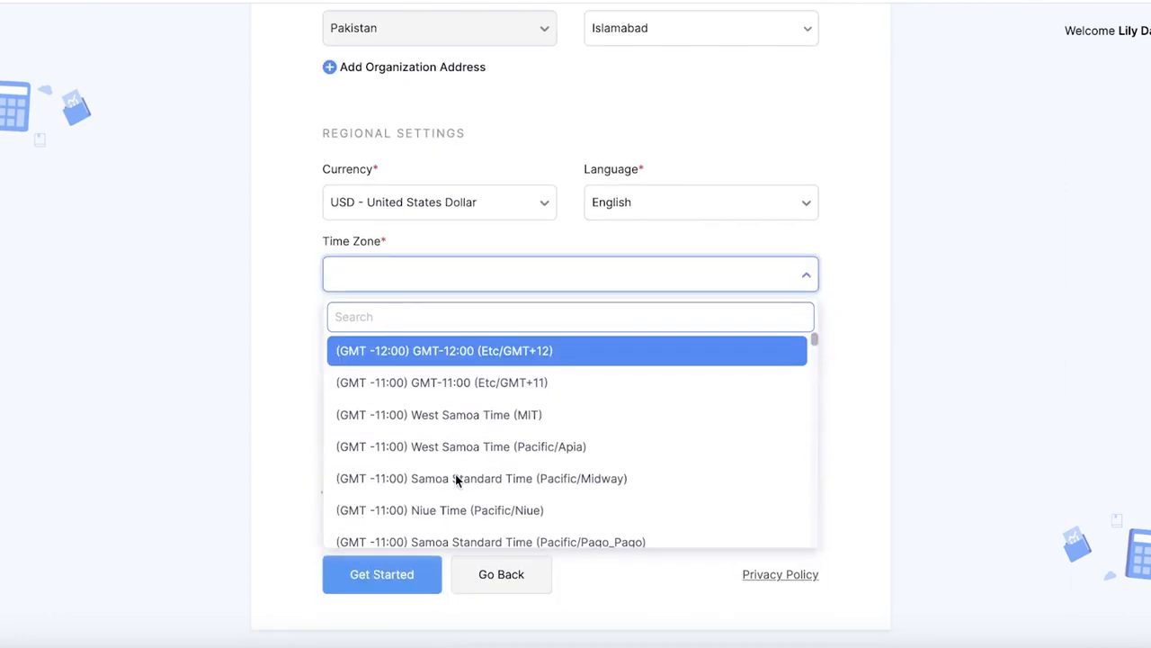
{"action": "left_click", "coordinate": [456, 356]}
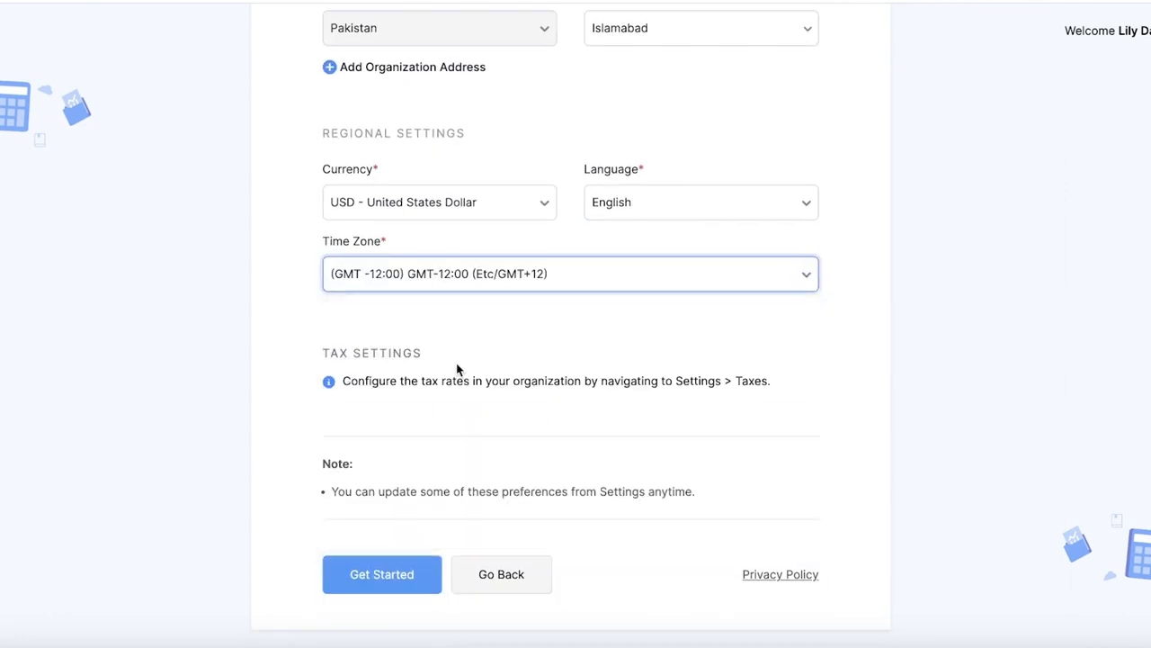
{"action": "left_click", "coordinate": [398, 582]}
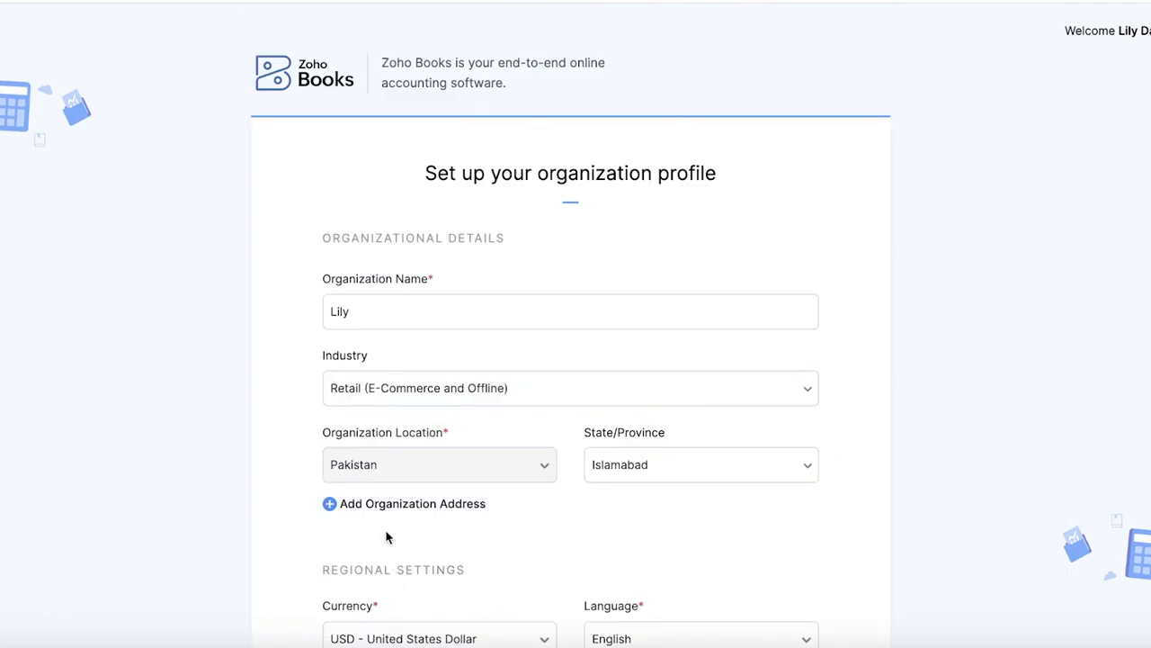
{"action": "scroll", "coordinate": [387, 537], "scroll_direction": "down", "scroll_amount": 5}
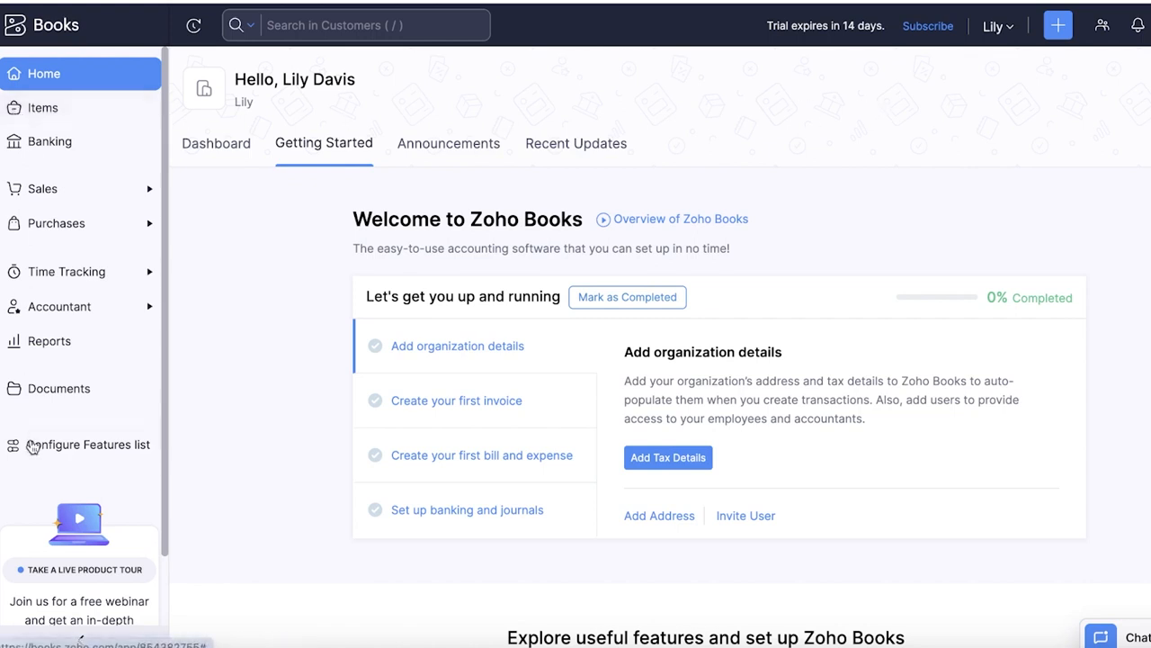
- Visit the Items list and open the settings page
{"action": "left_click", "coordinate": [79, 109]}
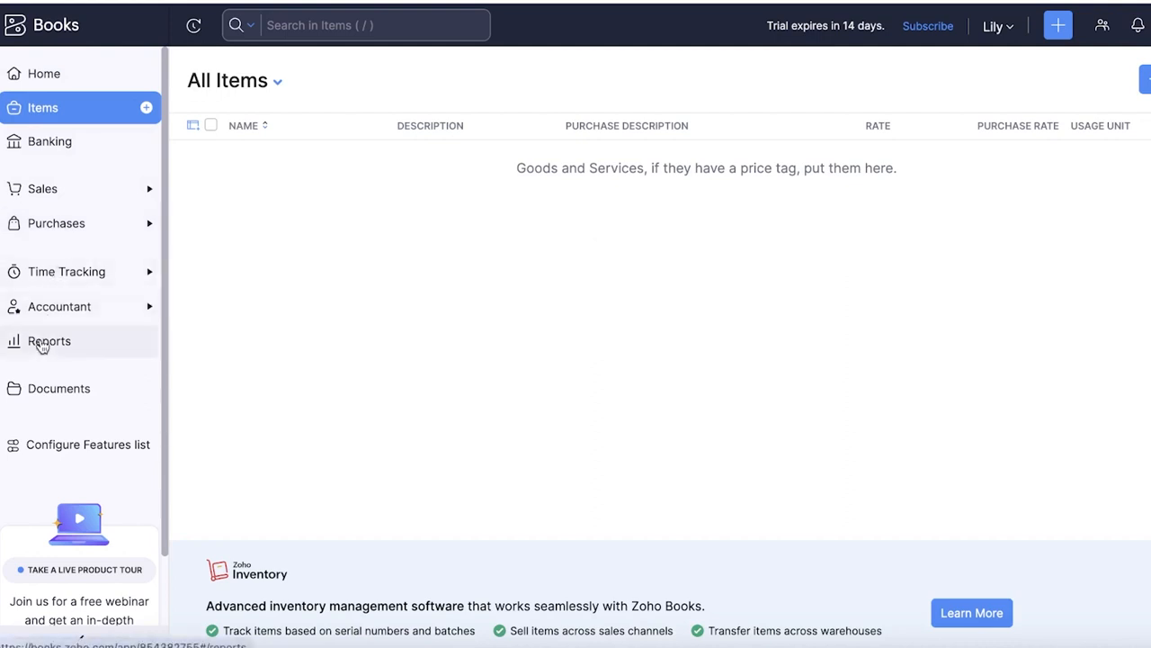
{"action": "left_click", "coordinate": [1150, 25]}
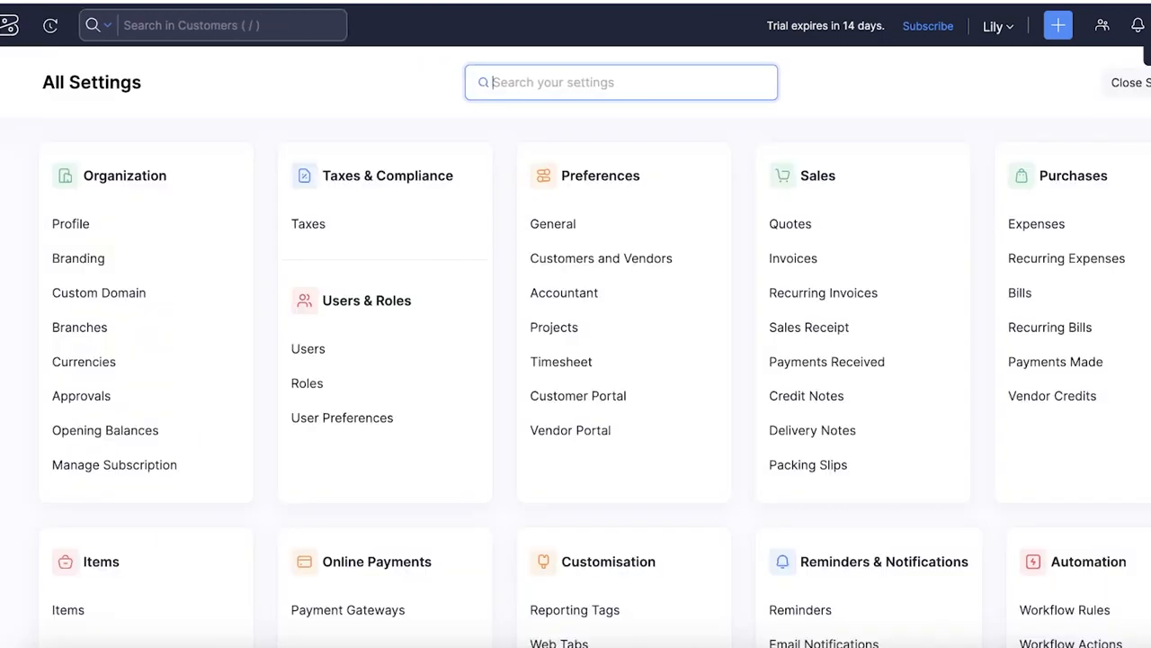
{"action": "scroll", "coordinate": [304, 234], "scroll_direction": "down", "scroll_amount": 5}
{"action": "scroll", "coordinate": [773, 345], "scroll_direction": "up", "scroll_amount": 5}
- Browse and close the help panel, then return to the Home Dashboard
{"action": "left_click", "coordinate": [1150, 25]}
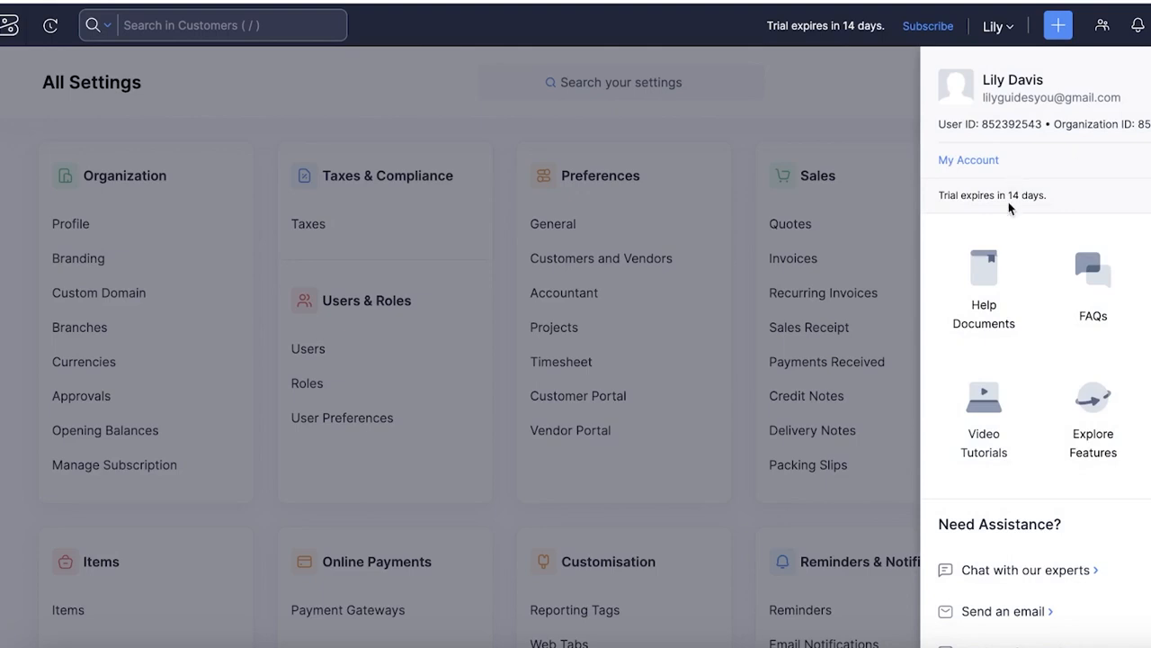
{"action": "scroll", "coordinate": [1026, 396], "scroll_direction": "down", "scroll_amount": 5}
{"action": "scroll", "coordinate": [1027, 415], "scroll_direction": "down", "scroll_amount": 2}
{"action": "scroll", "coordinate": [1034, 415], "scroll_direction": "up", "scroll_amount": 3}
{"action": "scroll", "coordinate": [1040, 360], "scroll_direction": "down", "scroll_amount": 3}
{"action": "scroll", "coordinate": [1043, 341], "scroll_direction": "up", "scroll_amount": 3}
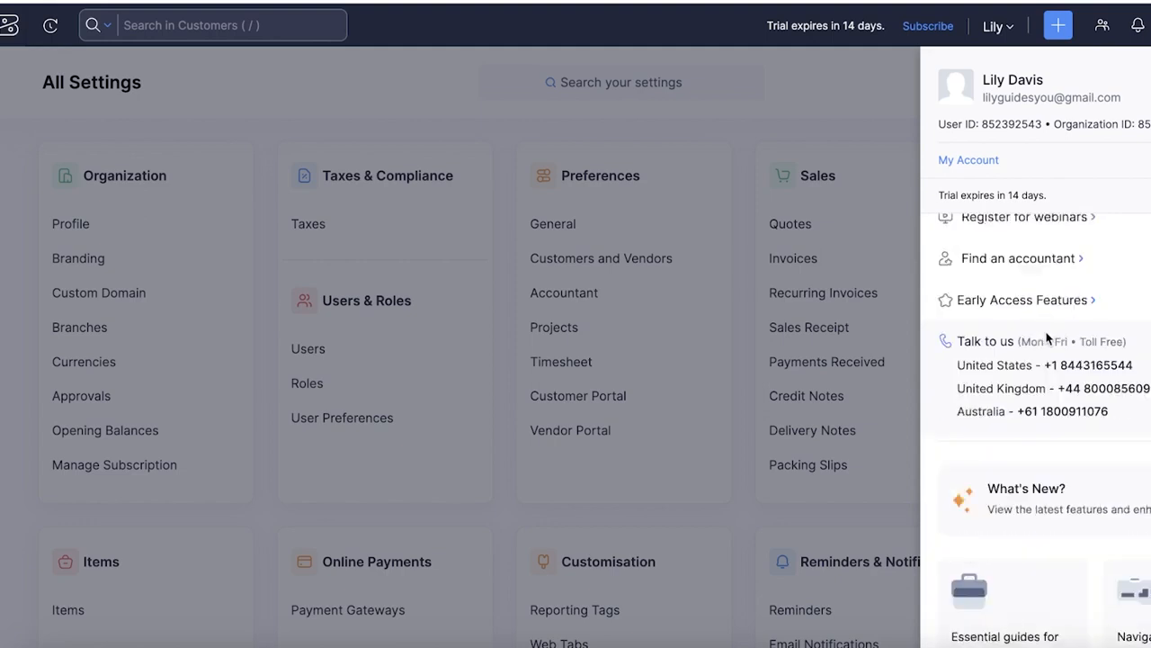
{"action": "scroll", "coordinate": [1047, 359], "scroll_direction": "up", "scroll_amount": 4}
{"action": "key", "text": "Escape"}
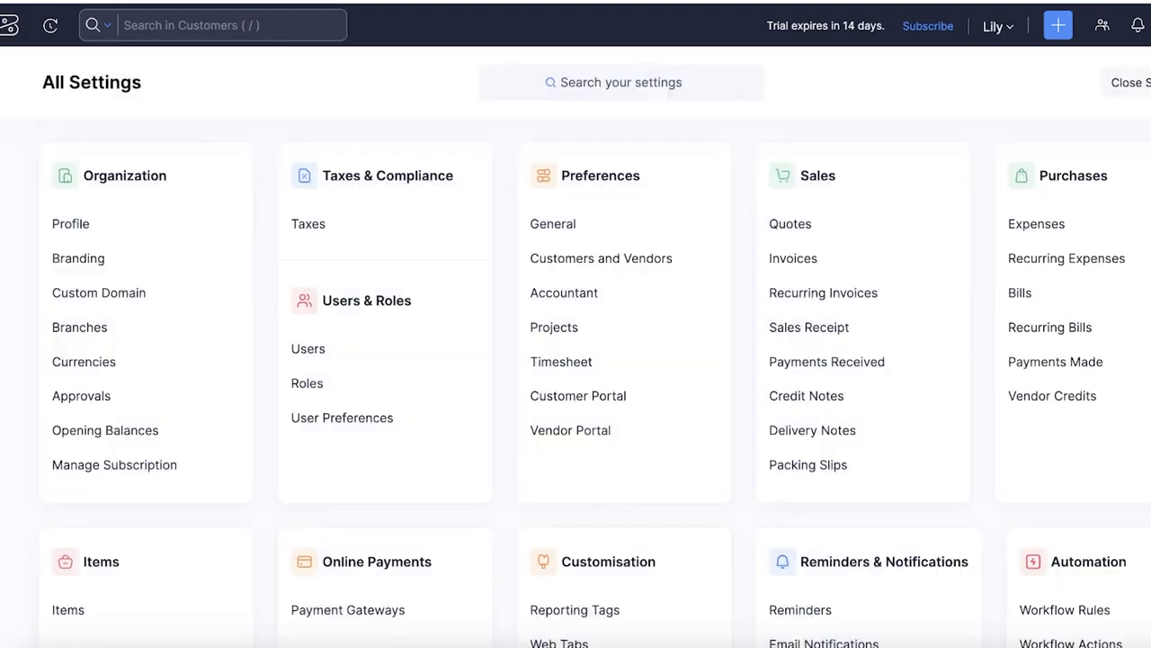
{"action": "left_click", "coordinate": [1129, 82]}
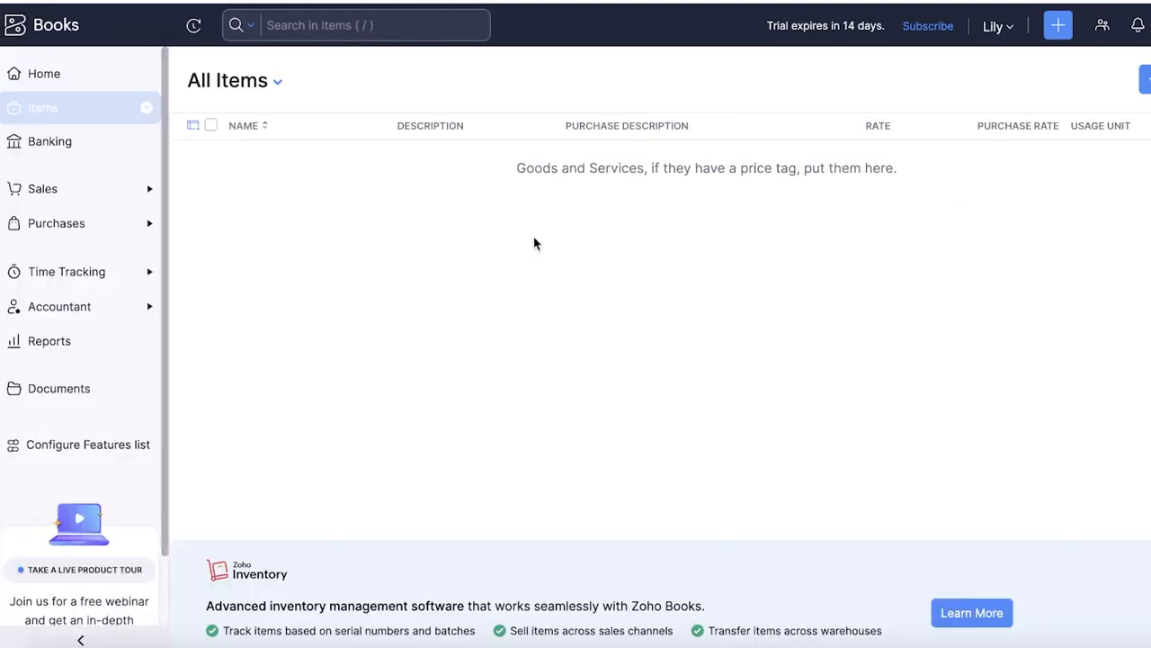
{"action": "left_click", "coordinate": [40, 83]}
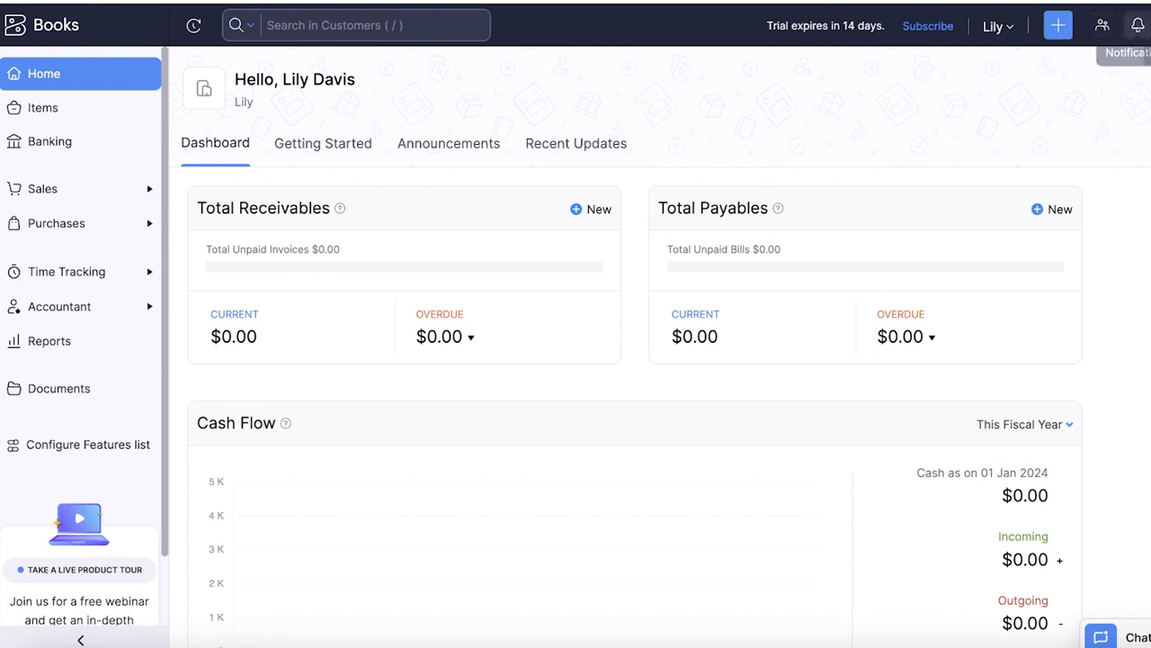
{"action": "left_click", "coordinate": [1150, 26]}
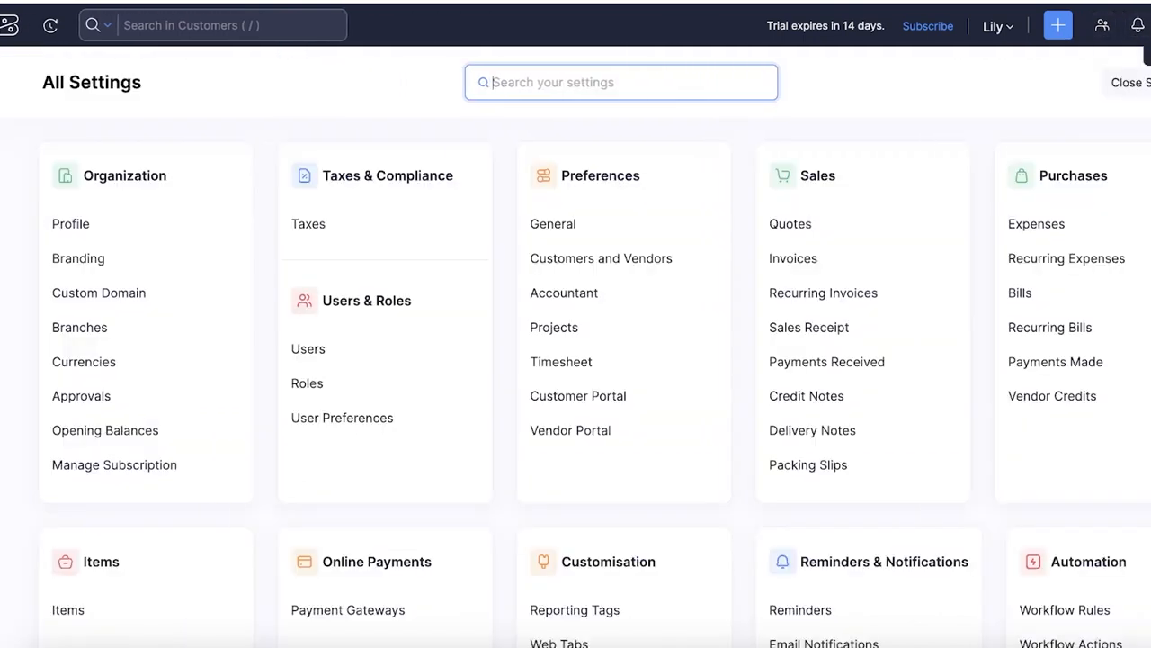
{"action": "scroll", "coordinate": [411, 285], "scroll_direction": "down", "scroll_amount": 2}
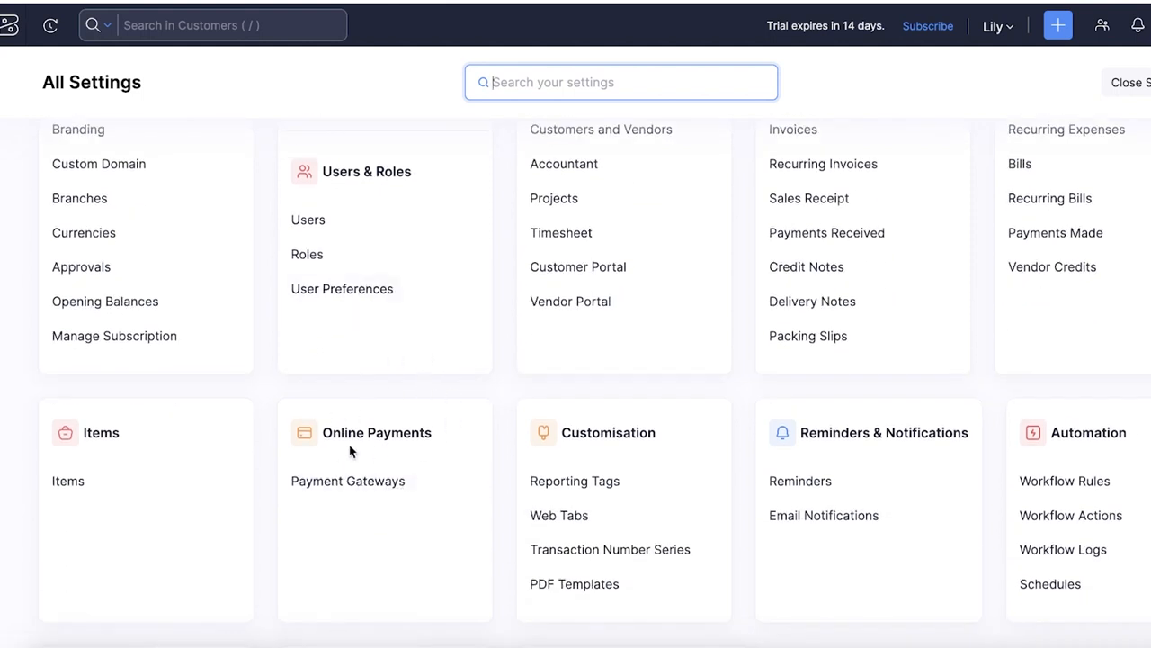
{"action": "left_click", "coordinate": [350, 483]}
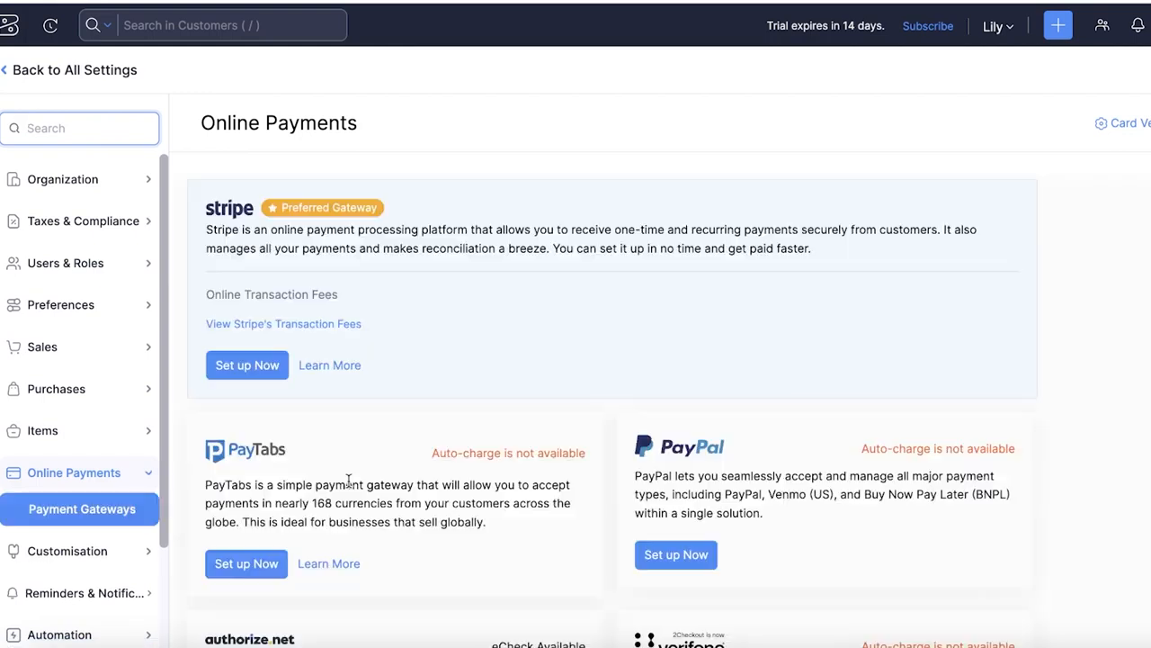
{"action": "scroll", "coordinate": [518, 367], "scroll_direction": "down", "scroll_amount": 1}
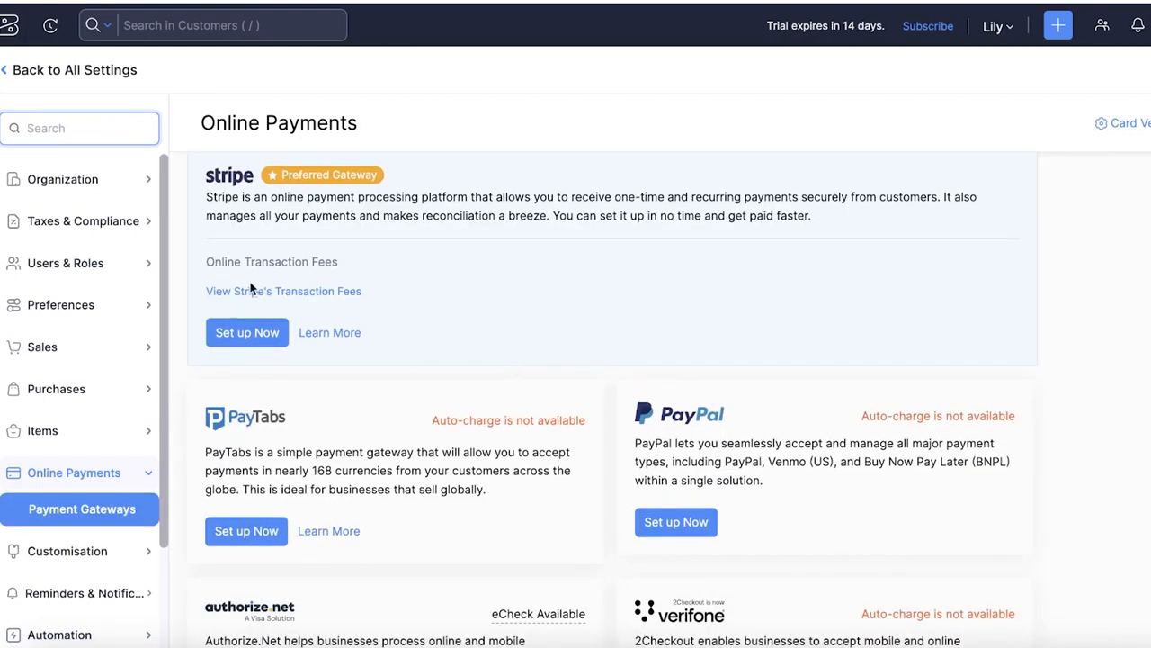
{"action": "scroll", "coordinate": [252, 288], "scroll_direction": "down", "scroll_amount": 5}
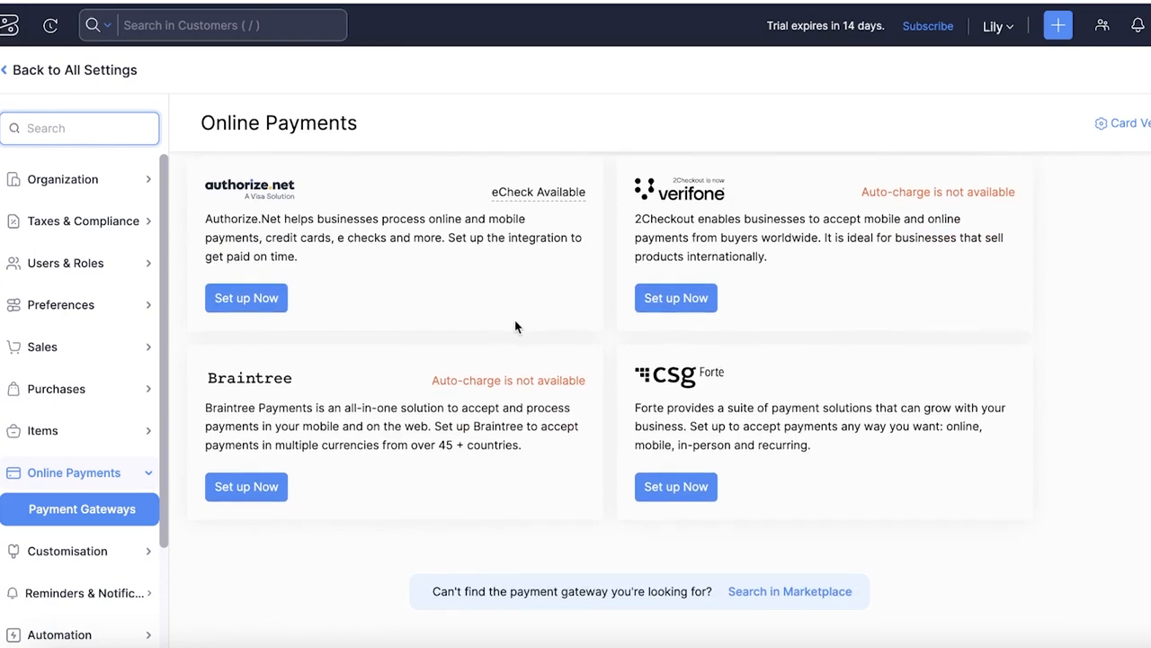
{"action": "scroll", "coordinate": [516, 322], "scroll_direction": "up", "scroll_amount": 5}
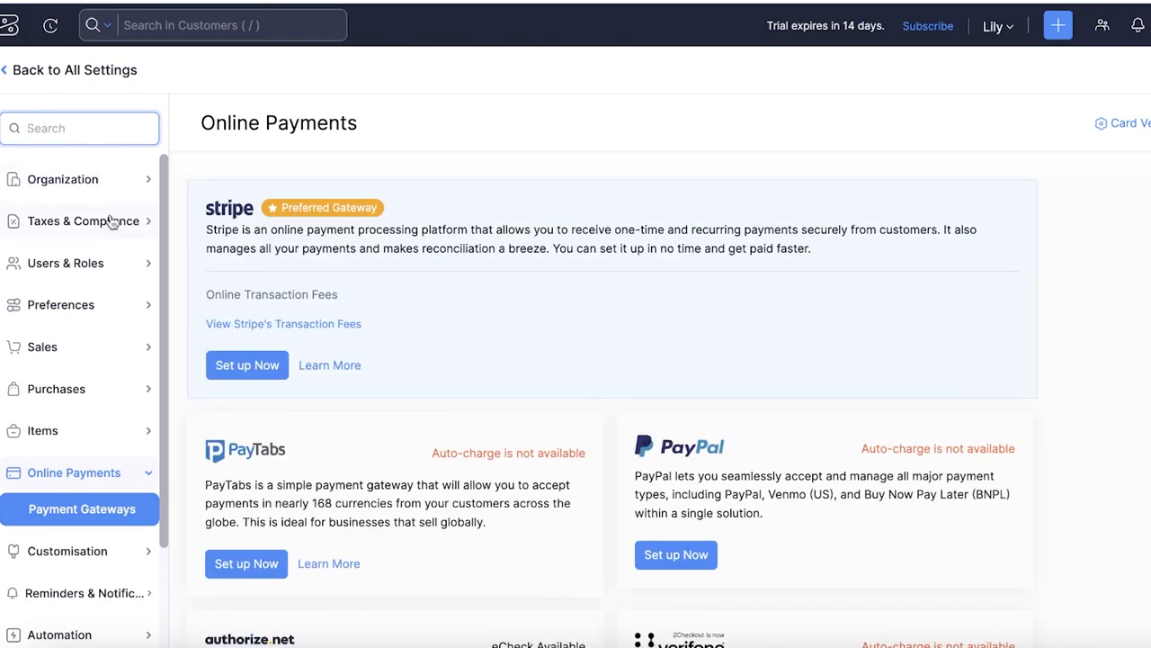
{"action": "scroll", "coordinate": [462, 243], "scroll_direction": "down", "scroll_amount": 5}
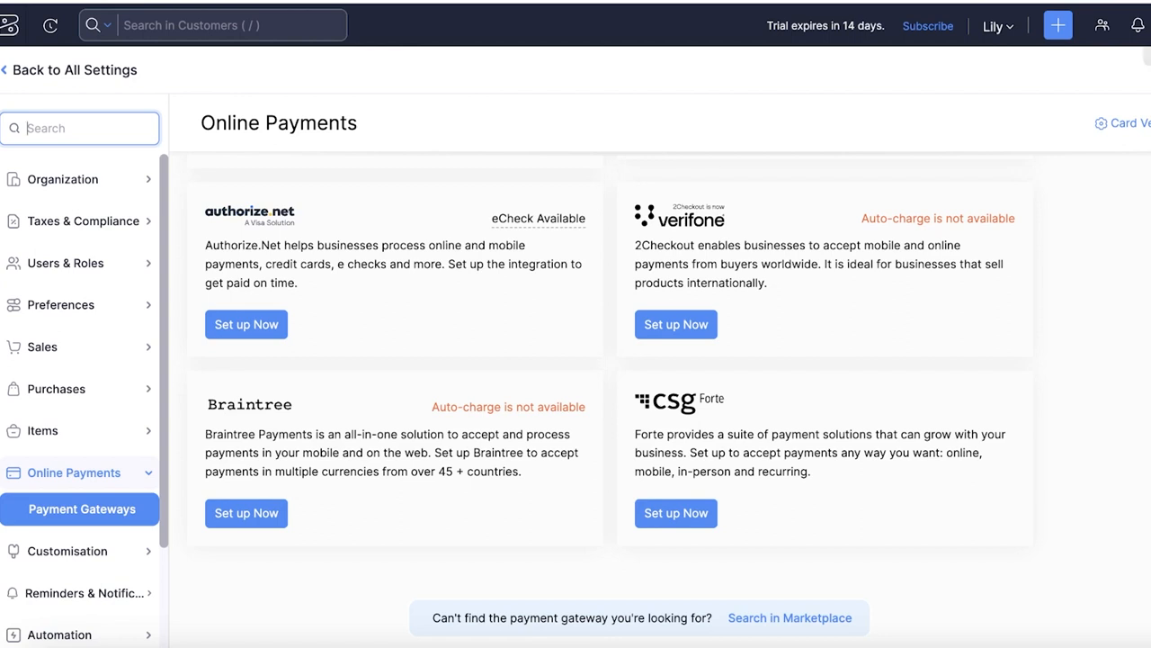
{"action": "left_click", "coordinate": [1150, 25]}
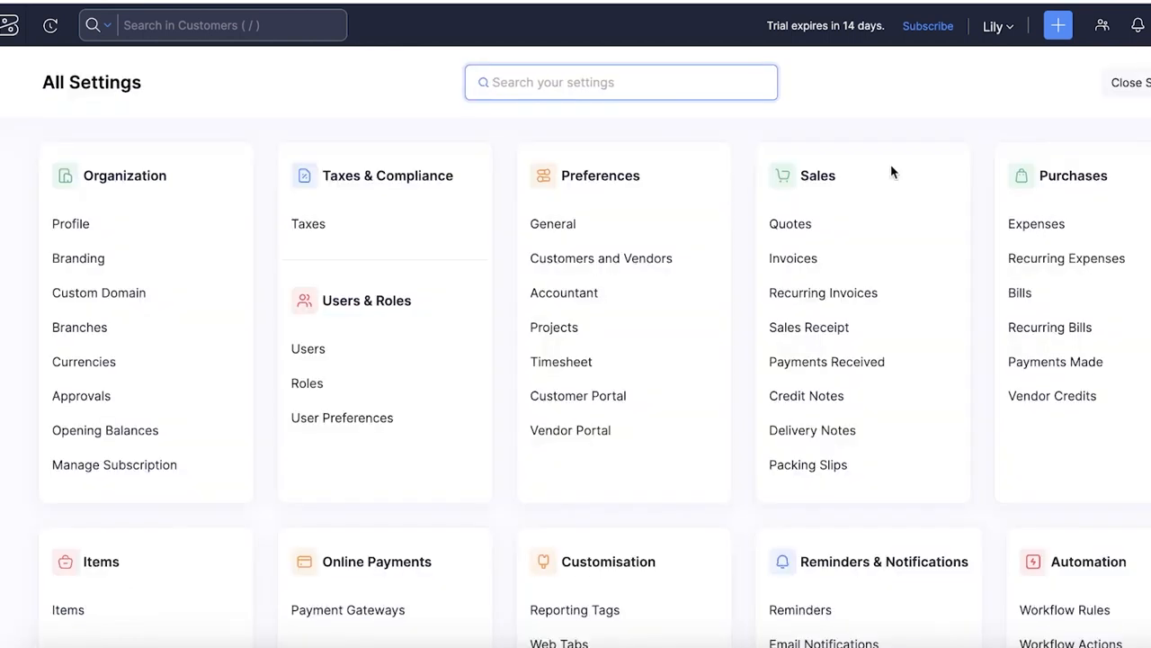
{"action": "scroll", "coordinate": [891, 169], "scroll_direction": "down", "scroll_amount": 2}
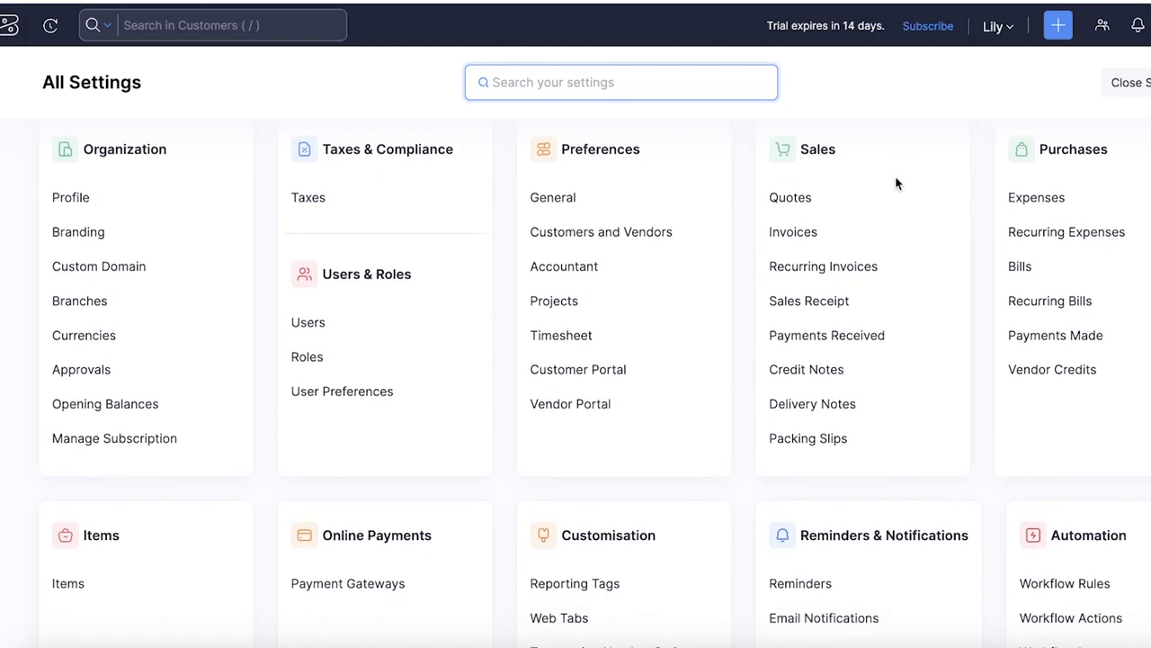
{"action": "scroll", "coordinate": [804, 288], "scroll_direction": "up", "scroll_amount": 2}
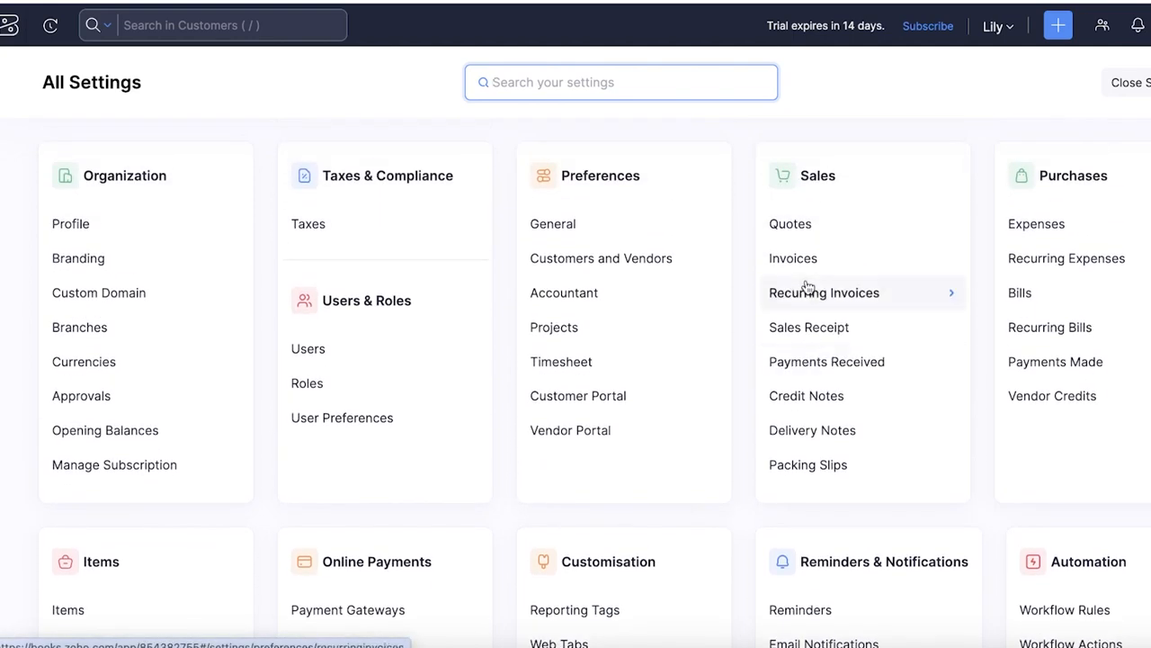
- Start a new Goods item named 'Nail Polishes'
{"action": "left_click", "coordinate": [10, 28]}
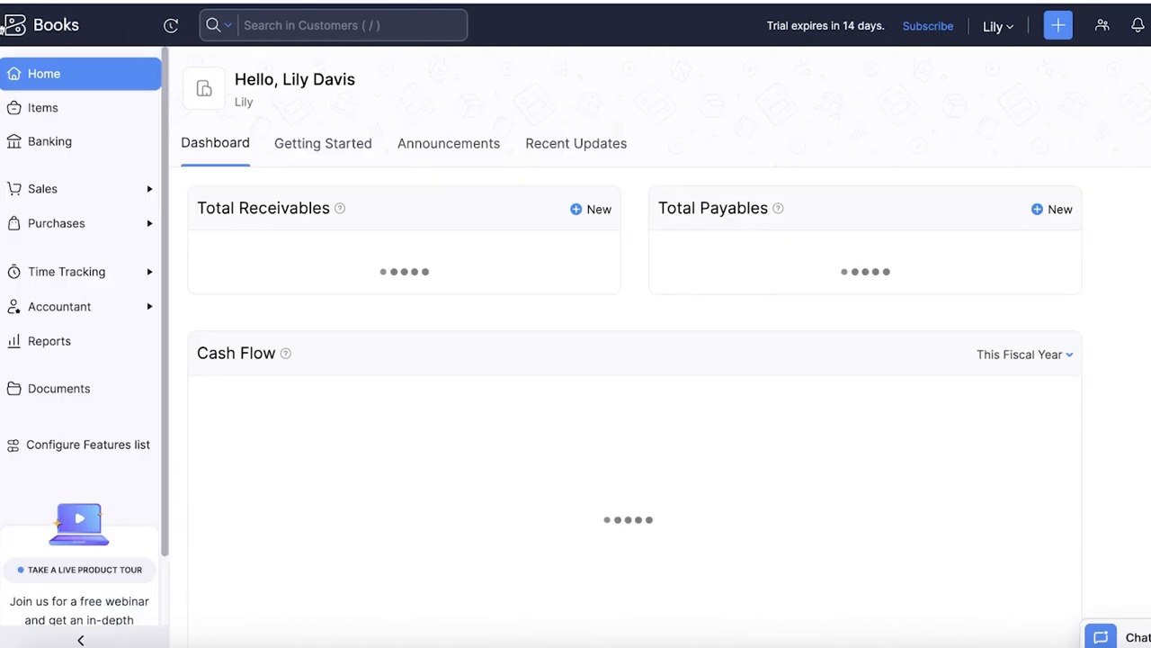
{"action": "left_click", "coordinate": [79, 118]}
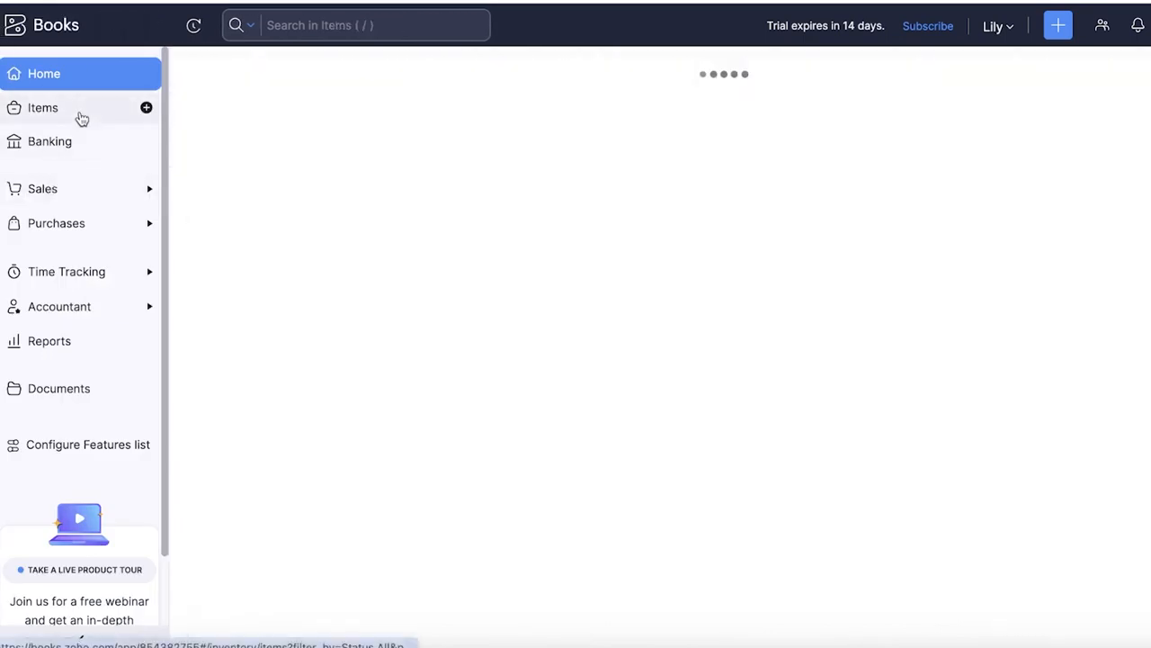
{"action": "left_click", "coordinate": [144, 108]}
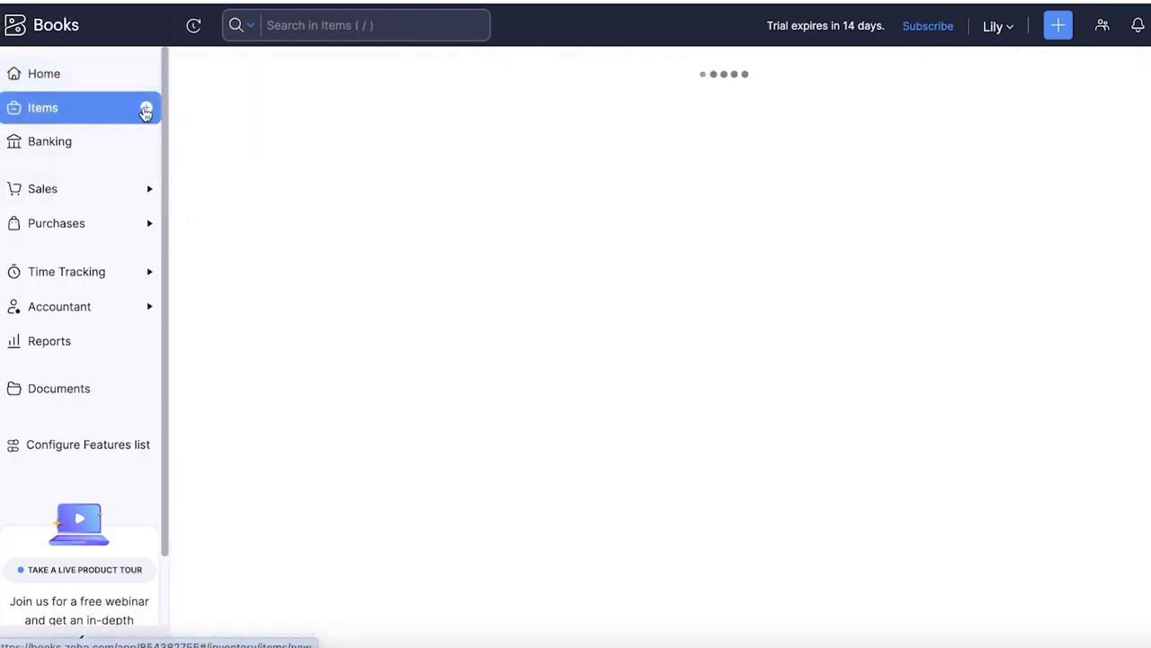
{"action": "left_click", "coordinate": [393, 140]}
{"action": "left_click", "coordinate": [368, 141]}
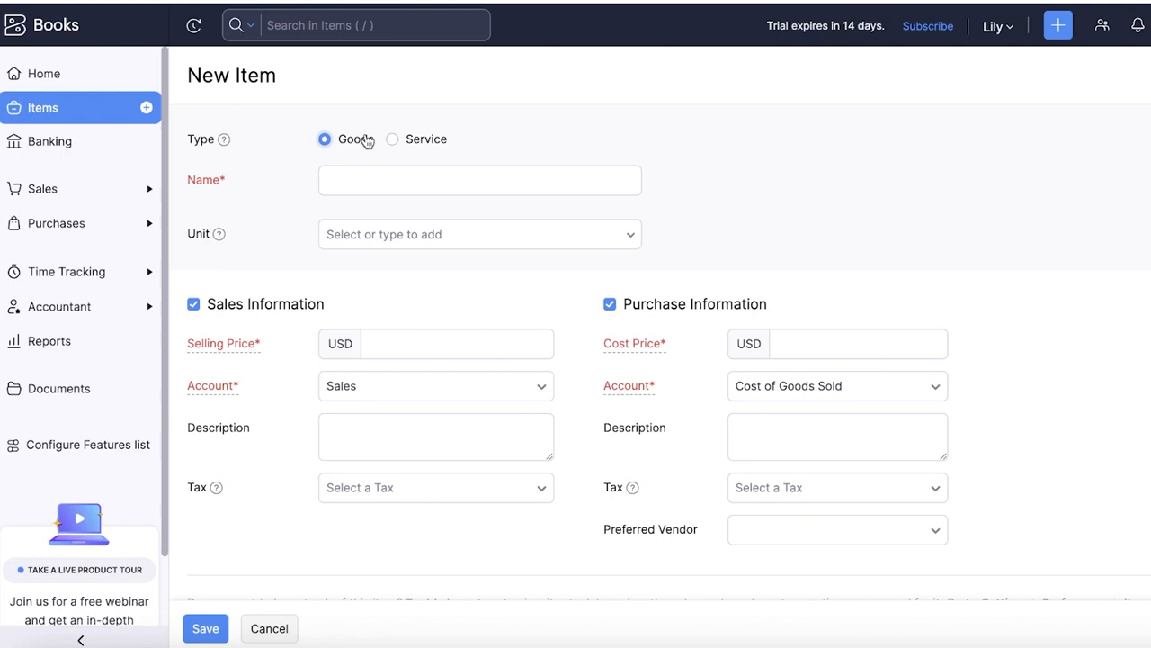
{"action": "left_click", "coordinate": [412, 141]}
{"action": "left_click", "coordinate": [400, 187]}
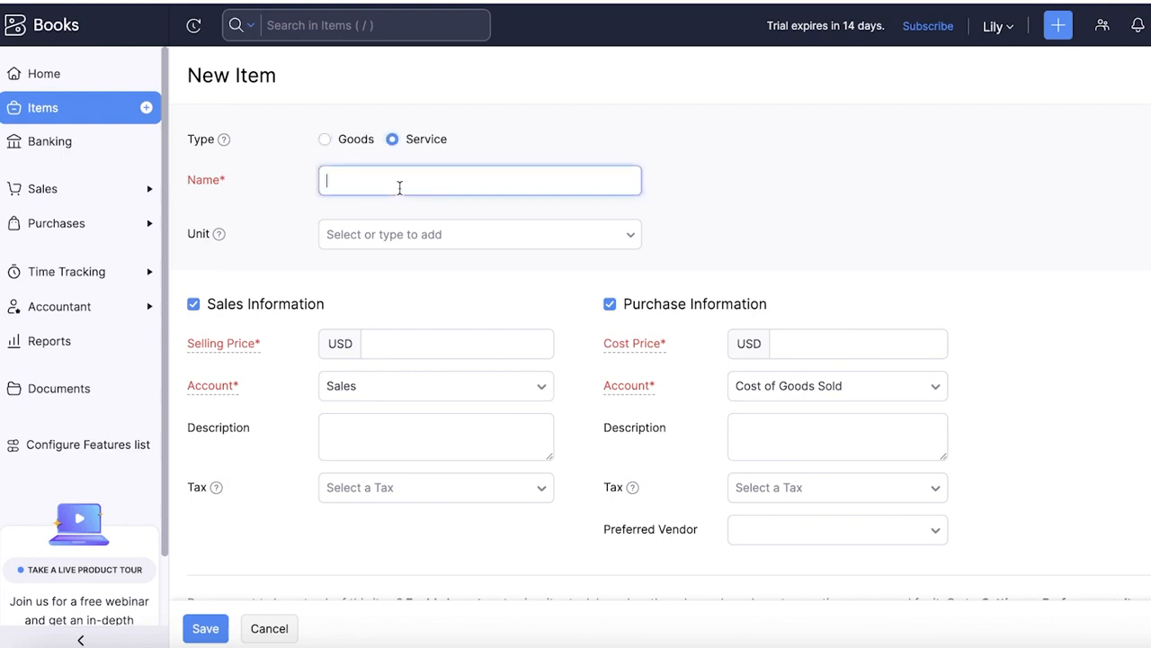
{"action": "left_click", "coordinate": [352, 142]}
{"action": "left_click", "coordinate": [355, 171]}
{"action": "type", "text": "Nail Polishes"}
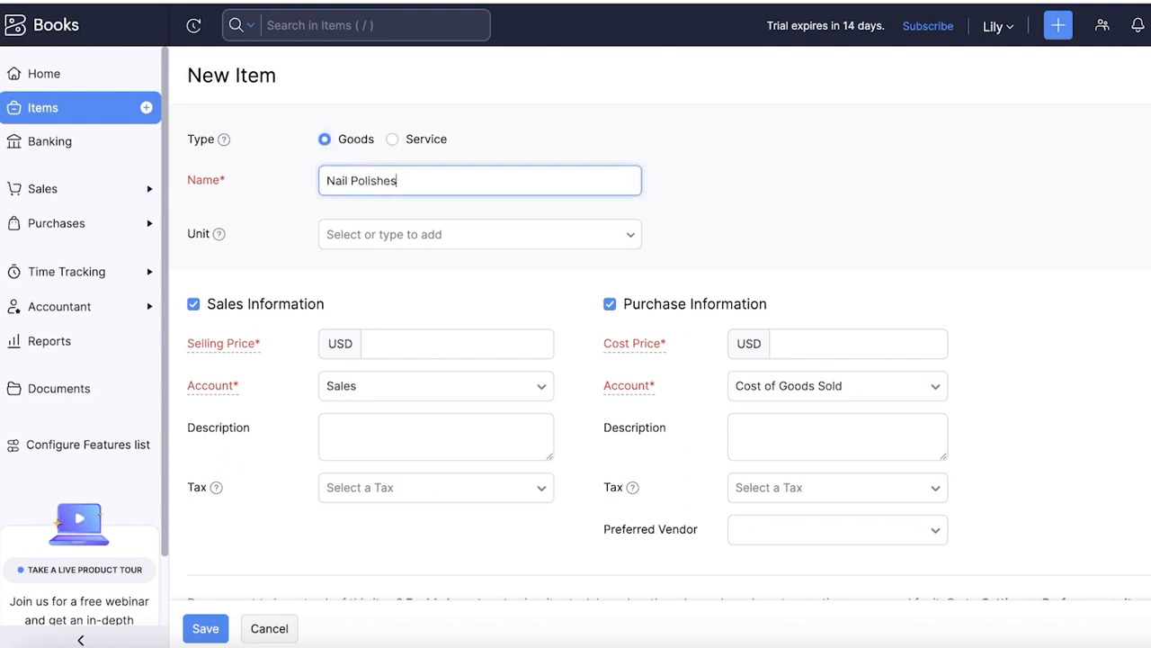
- Set the unit to pcs, selling price 100, and enter cost price 40, selecting it to correct
{"action": "left_click", "coordinate": [373, 224]}
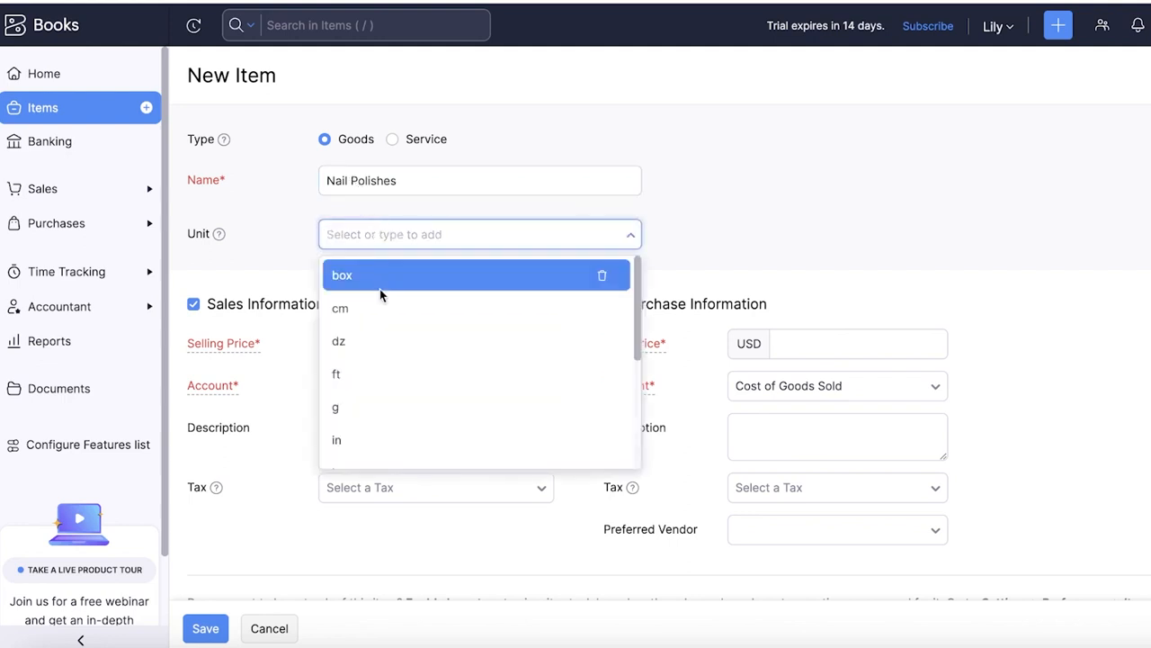
{"action": "scroll", "coordinate": [369, 396], "scroll_direction": "down", "scroll_amount": 5}
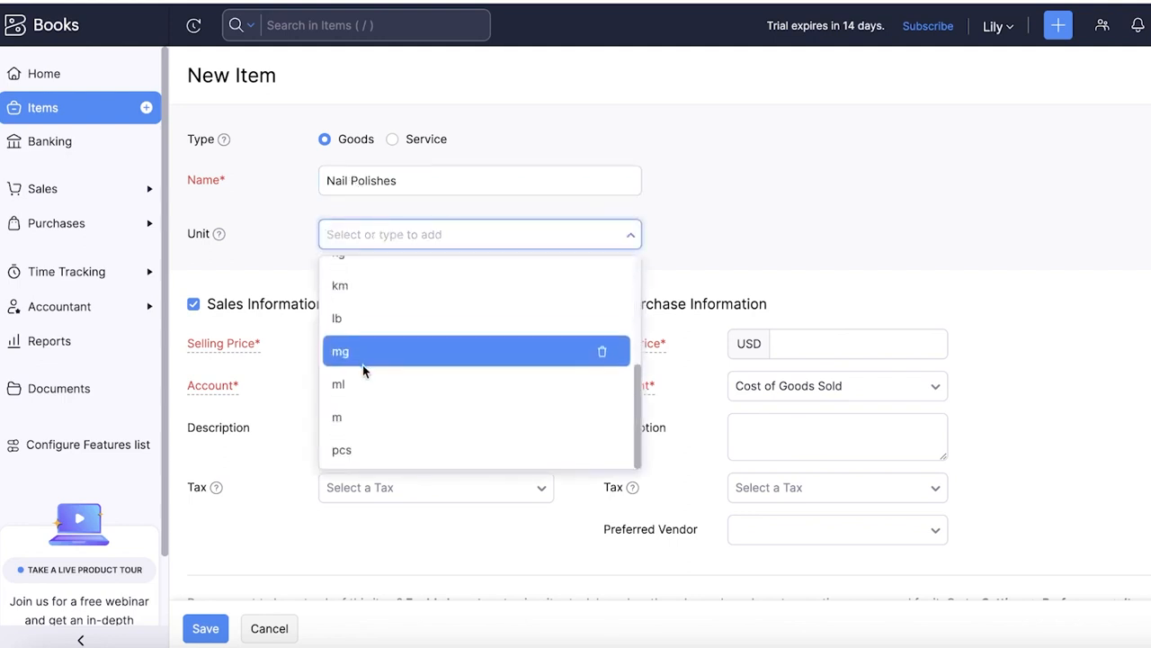
{"action": "left_click", "coordinate": [355, 277]}
{"action": "left_click", "coordinate": [408, 334]}
{"action": "type", "text": "100"}
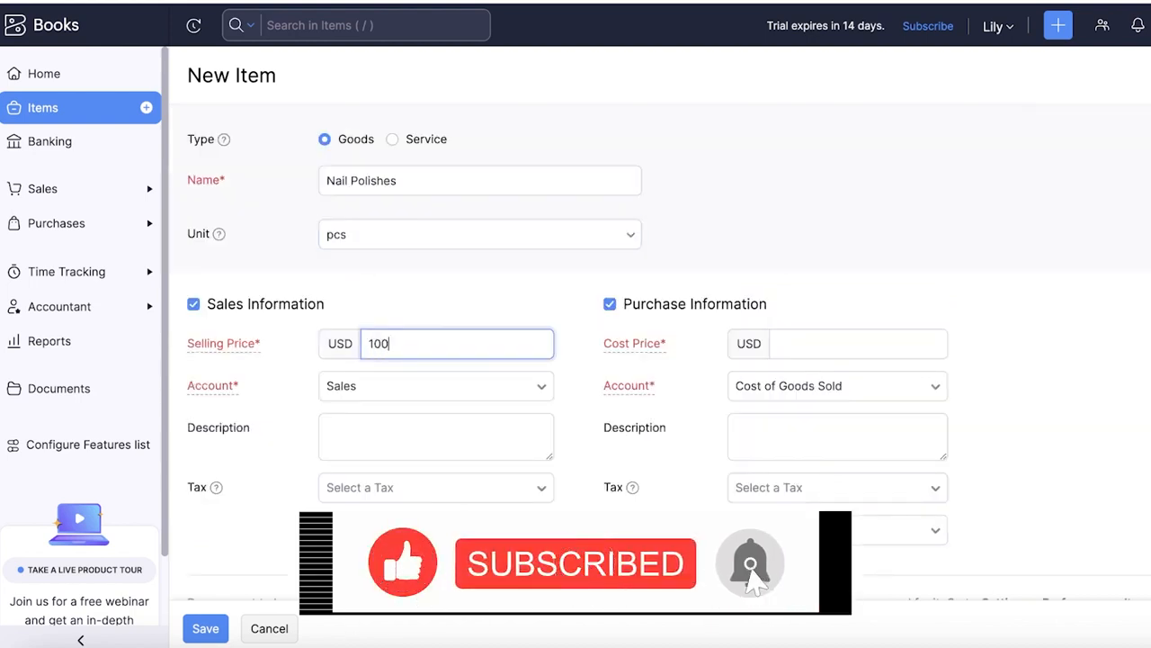
{"action": "left_click", "coordinate": [820, 335]}
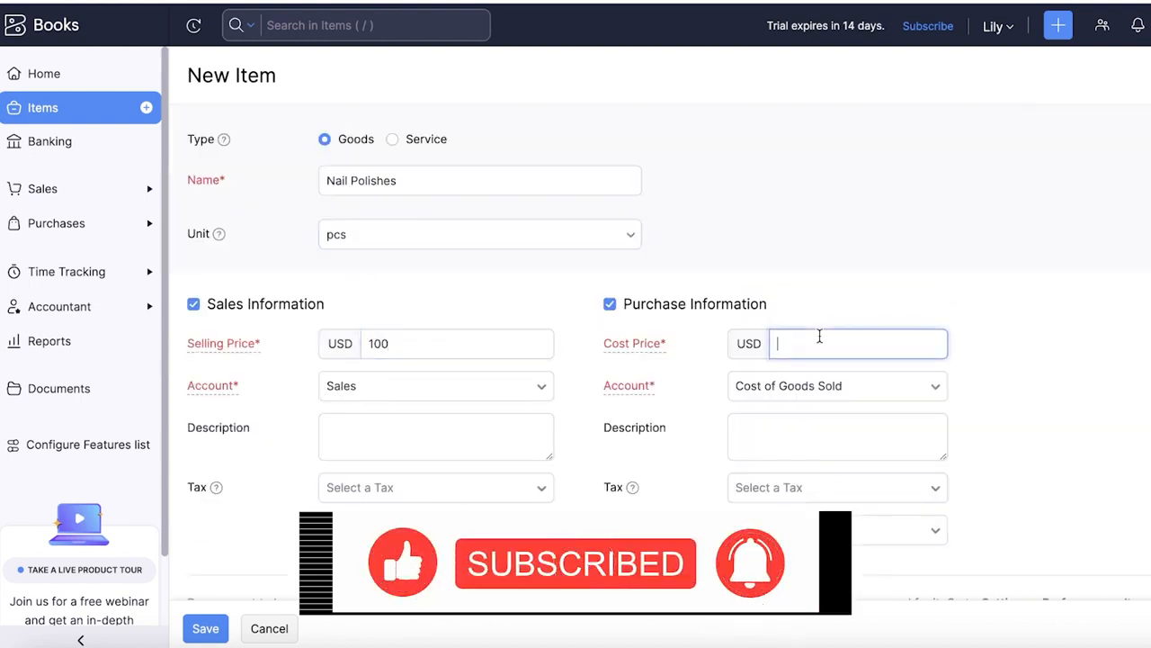
{"action": "type", "text": "40"}
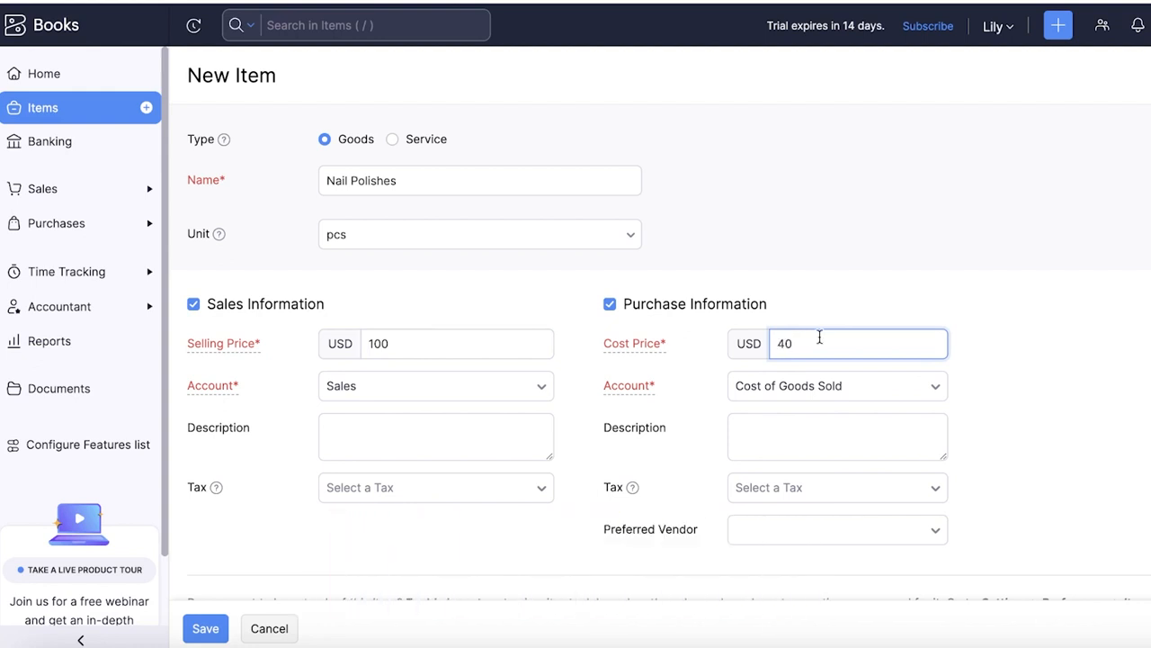
{"action": "double_click", "coordinate": [819, 336]}
- Change the cost price to 36 and keep Sales as the sales account
{"action": "type", "text": "36"}
{"action": "left_click", "coordinate": [458, 387]}
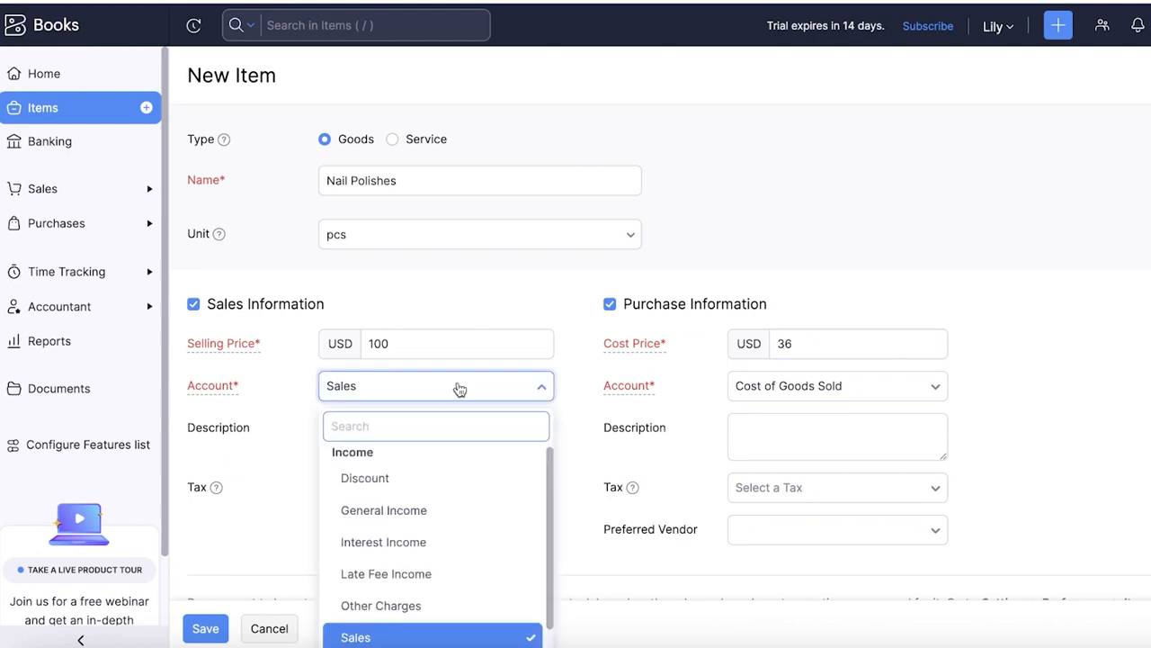
{"action": "scroll", "coordinate": [442, 509], "scroll_direction": "down", "scroll_amount": 1}
{"action": "scroll", "coordinate": [439, 519], "scroll_direction": "down", "scroll_amount": 1}
{"action": "scroll", "coordinate": [418, 557], "scroll_direction": "up", "scroll_amount": 1}
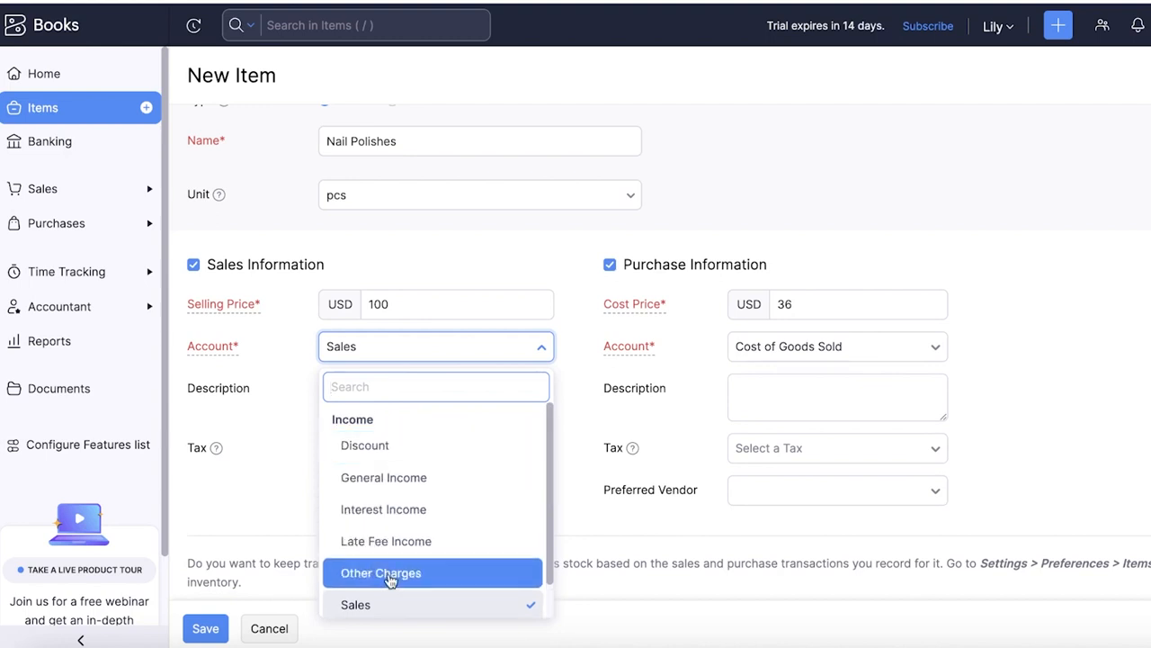
{"action": "scroll", "coordinate": [392, 581], "scroll_direction": "down", "scroll_amount": 1}
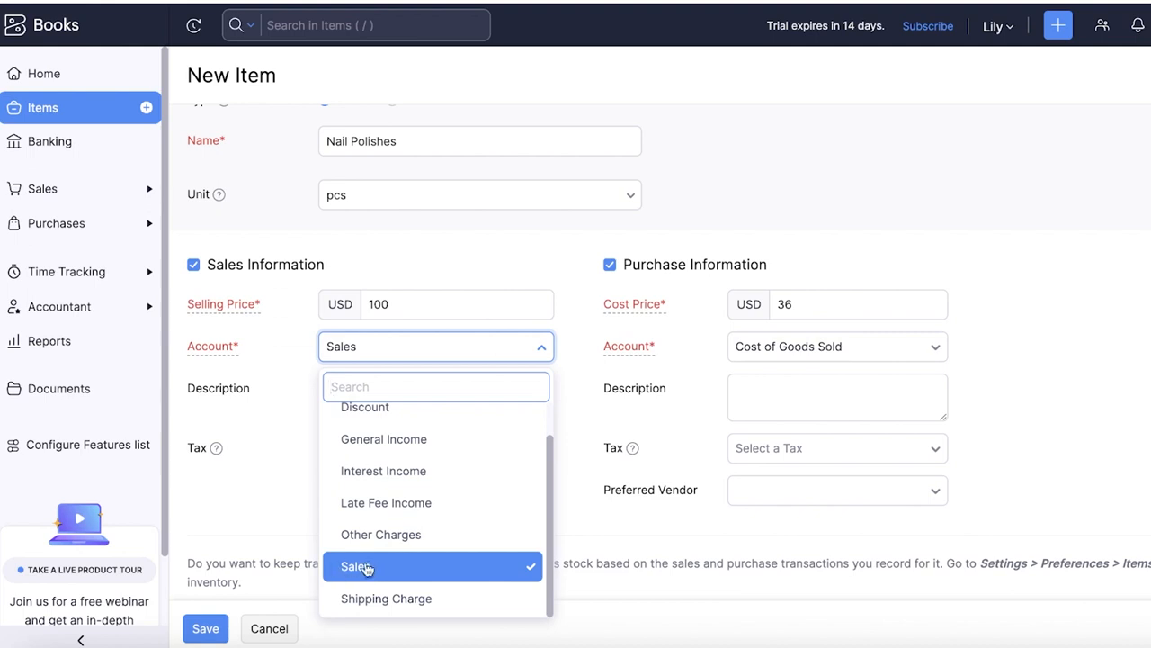
{"action": "left_click", "coordinate": [371, 567]}
- Check the purchase tax and preferred vendor lists, then save the Nail Polishes item
{"action": "left_click", "coordinate": [390, 401]}
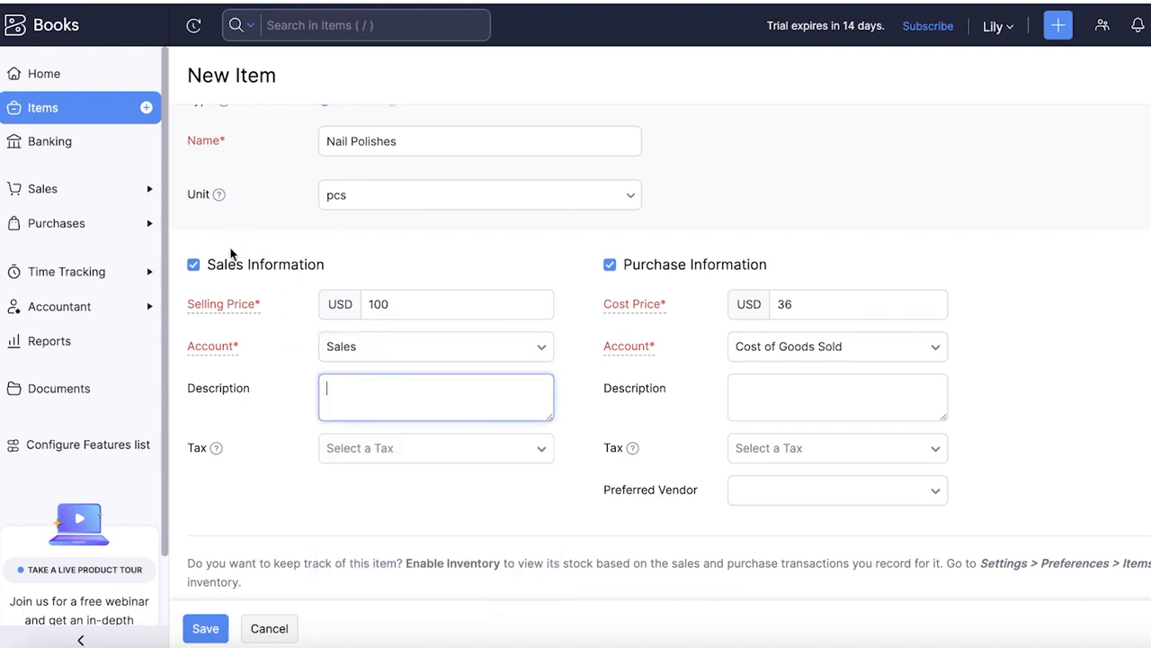
{"action": "left_click", "coordinate": [781, 398]}
{"action": "left_click", "coordinate": [772, 448]}
{"action": "scroll", "coordinate": [768, 444], "scroll_direction": "down", "scroll_amount": 1}
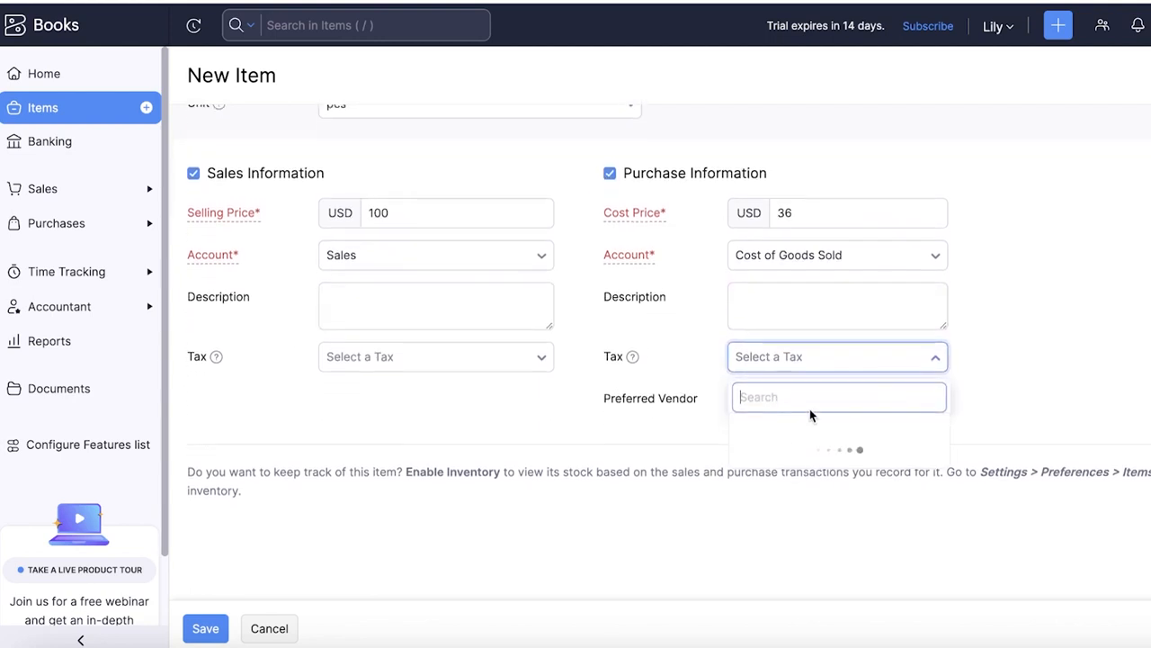
{"action": "left_click", "coordinate": [768, 398]}
{"action": "left_click", "coordinate": [784, 403]}
{"action": "scroll", "coordinate": [504, 404], "scroll_direction": "down", "scroll_amount": 1}
{"action": "left_click", "coordinate": [223, 629]}
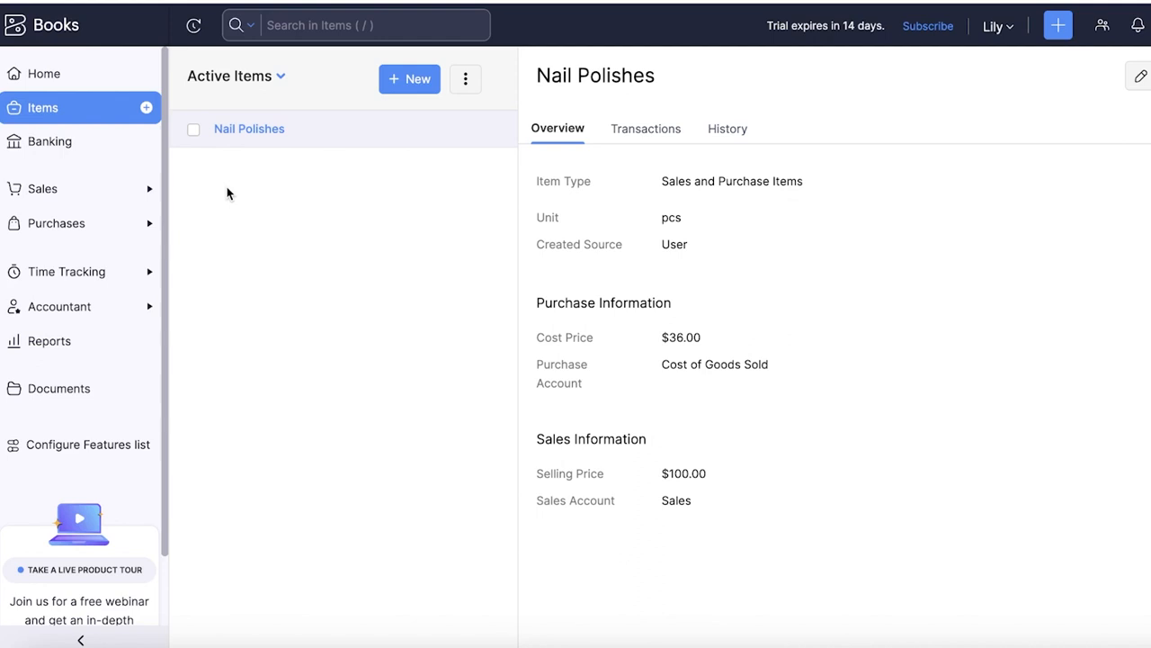
- Expand Sales in the sidebar and go to the Customers page
{"action": "left_click", "coordinate": [90, 191]}
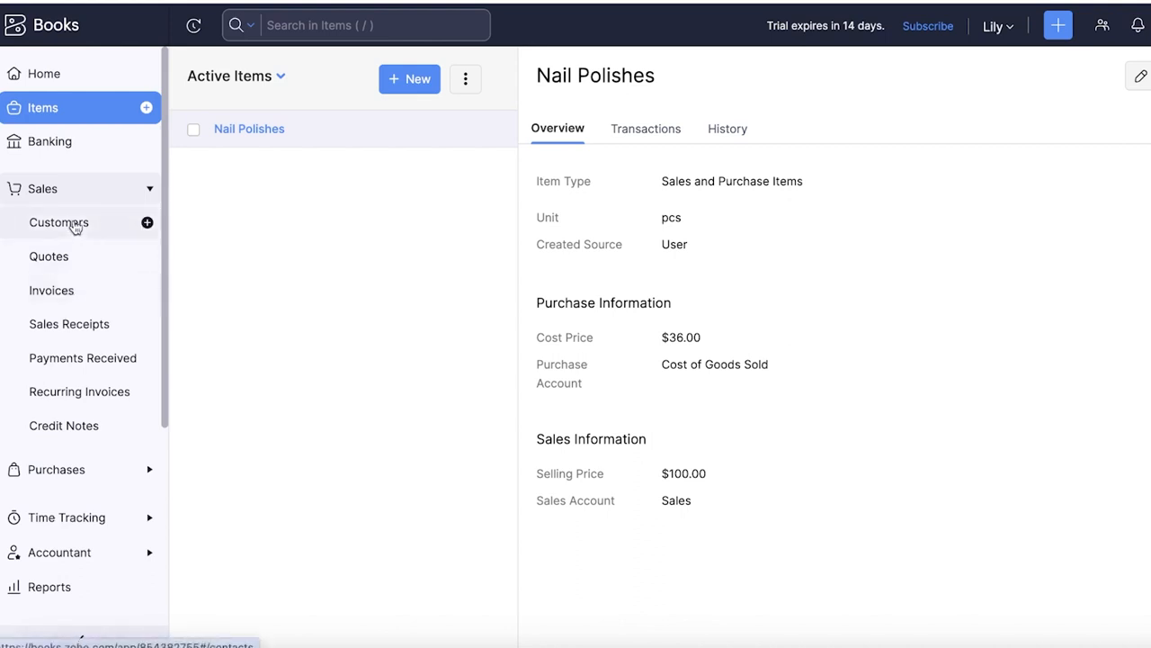
{"action": "left_click", "coordinate": [74, 227]}
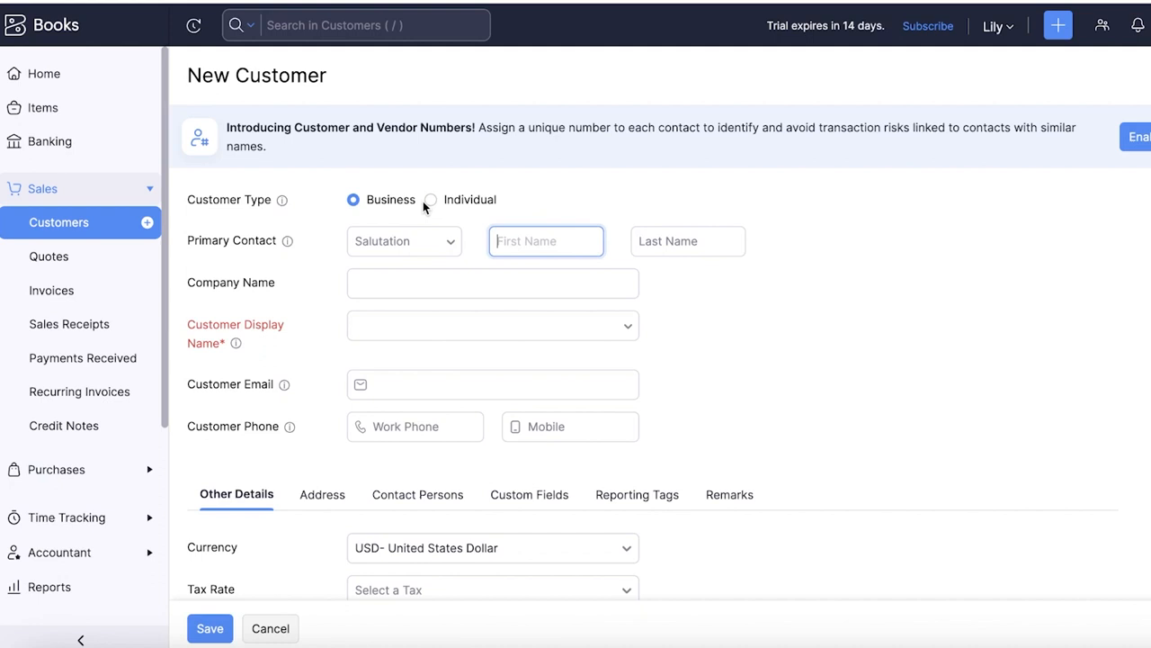
- Keep Business type, pick Mr., enter the contact's name and company, with Her Beauty as display name
{"action": "left_click", "coordinate": [430, 200]}
{"action": "left_click", "coordinate": [382, 205]}
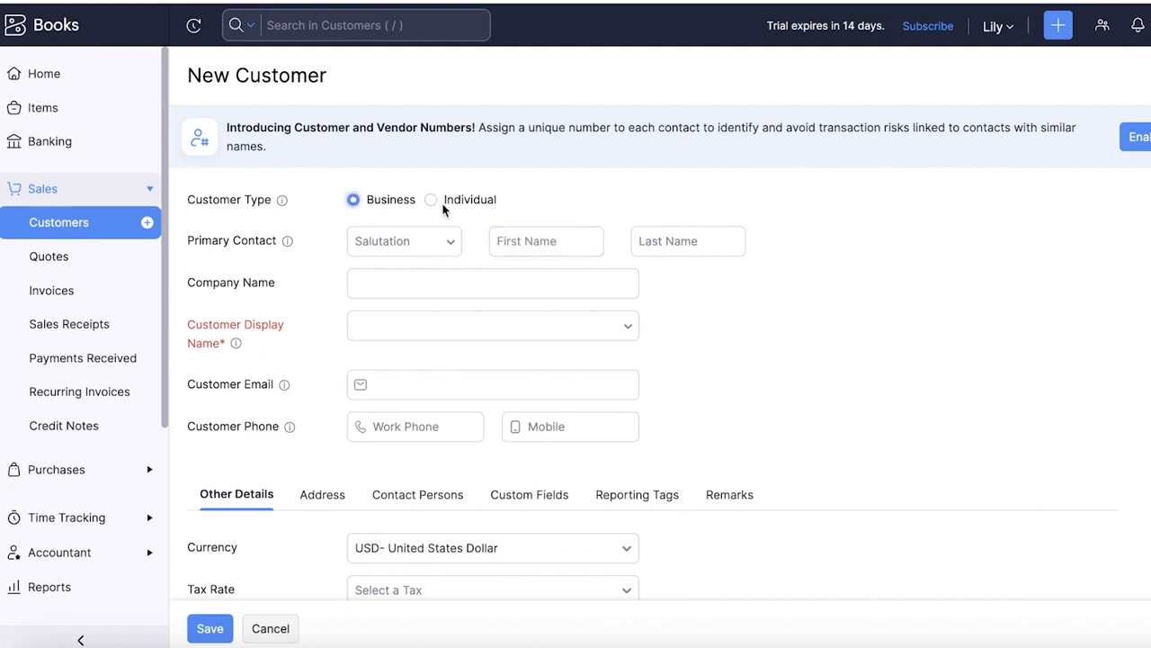
{"action": "left_click", "coordinate": [388, 238]}
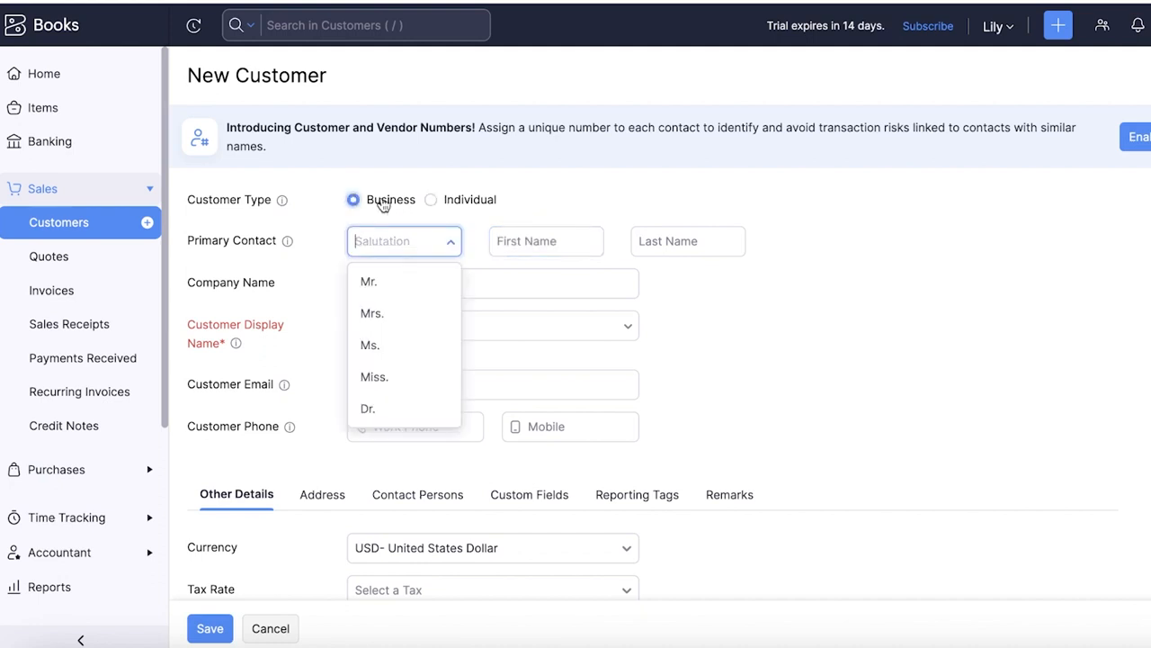
{"action": "left_click", "coordinate": [375, 286]}
{"action": "left_click", "coordinate": [505, 241]}
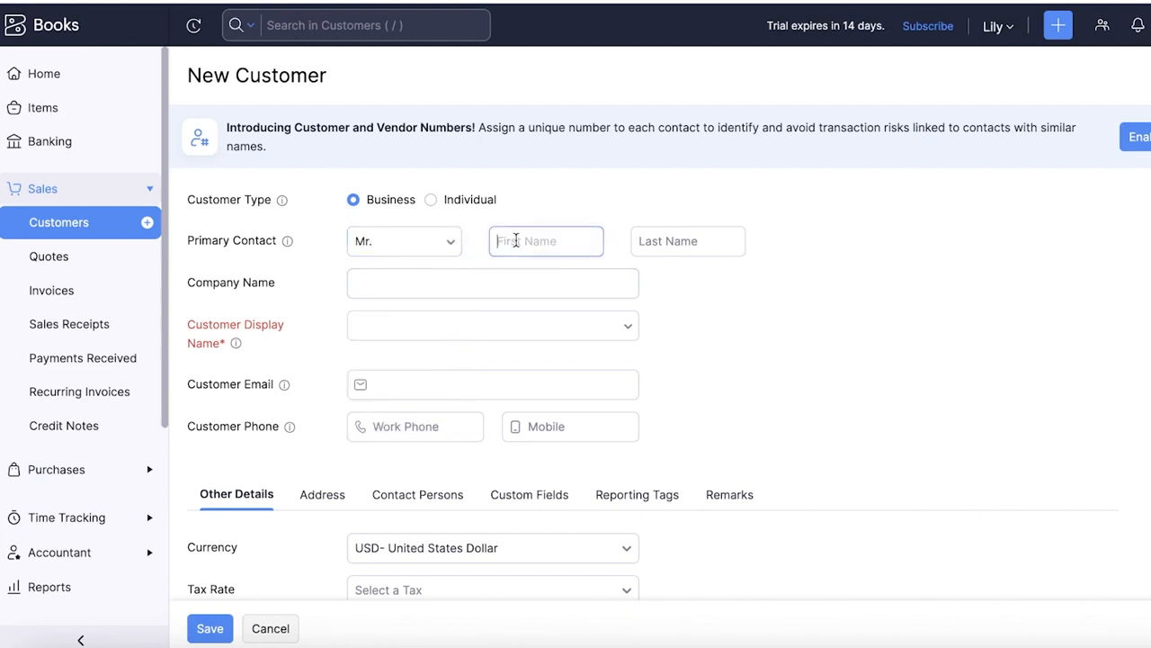
{"action": "type", "text": "Shrek"}
{"action": "key", "text": "Tab"}
{"action": "type", "text": "Bi"}
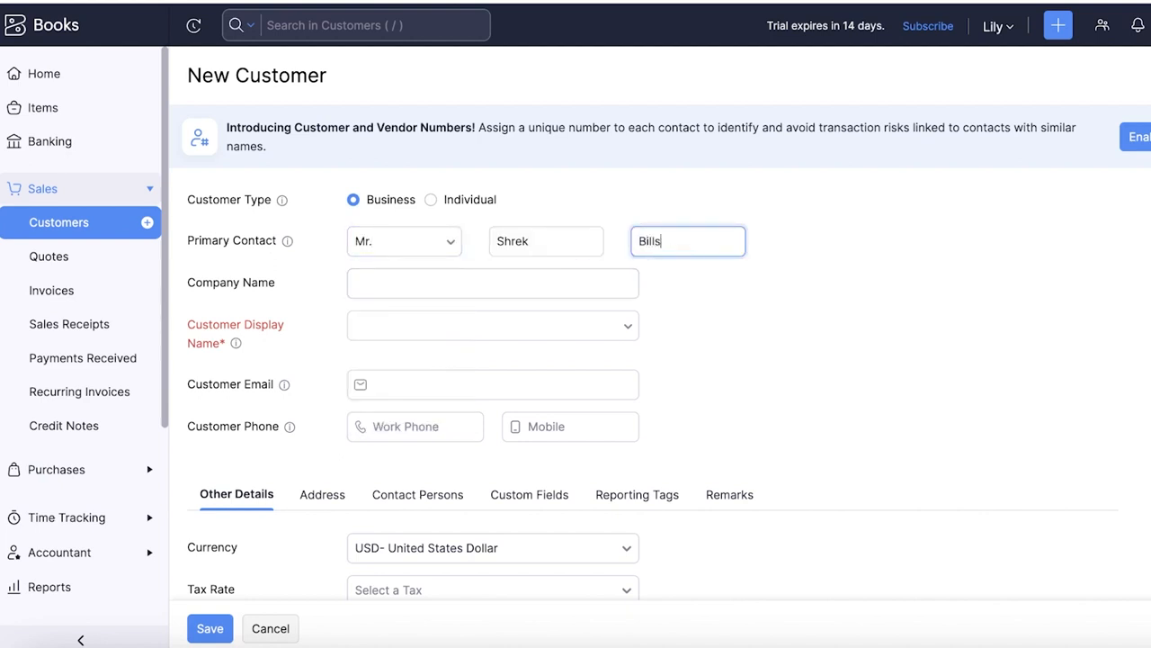
{"action": "left_click", "coordinate": [612, 284]}
{"action": "type", "text": "A"}
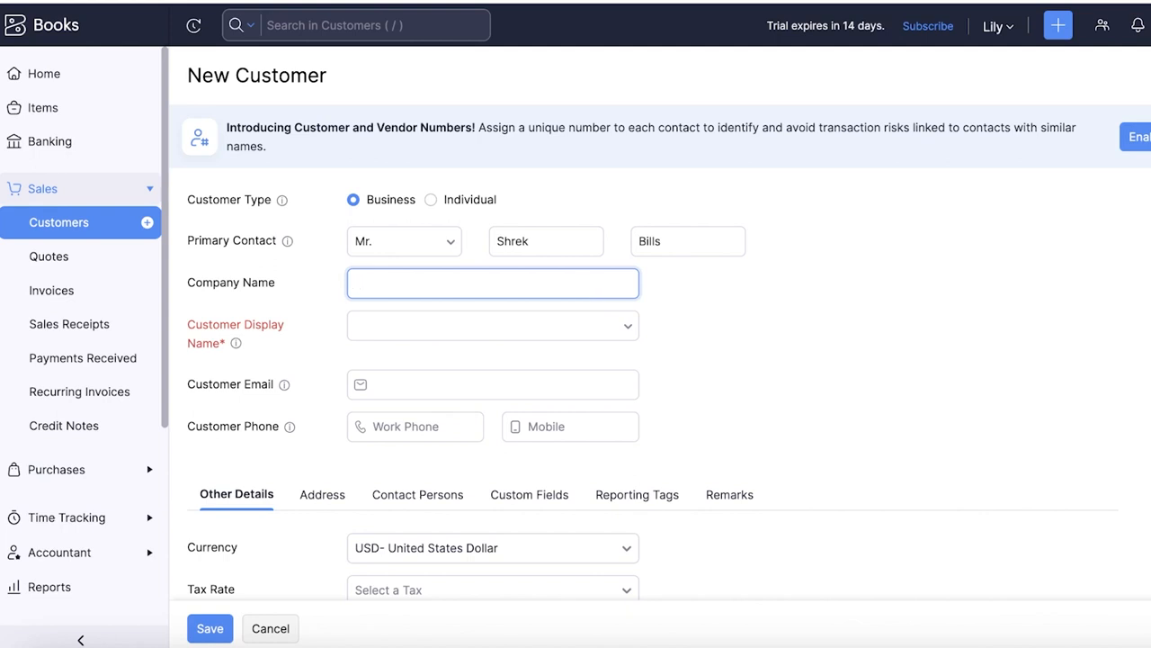
{"action": "type", "text": "er Beauty"}
{"action": "left_click", "coordinate": [563, 329]}
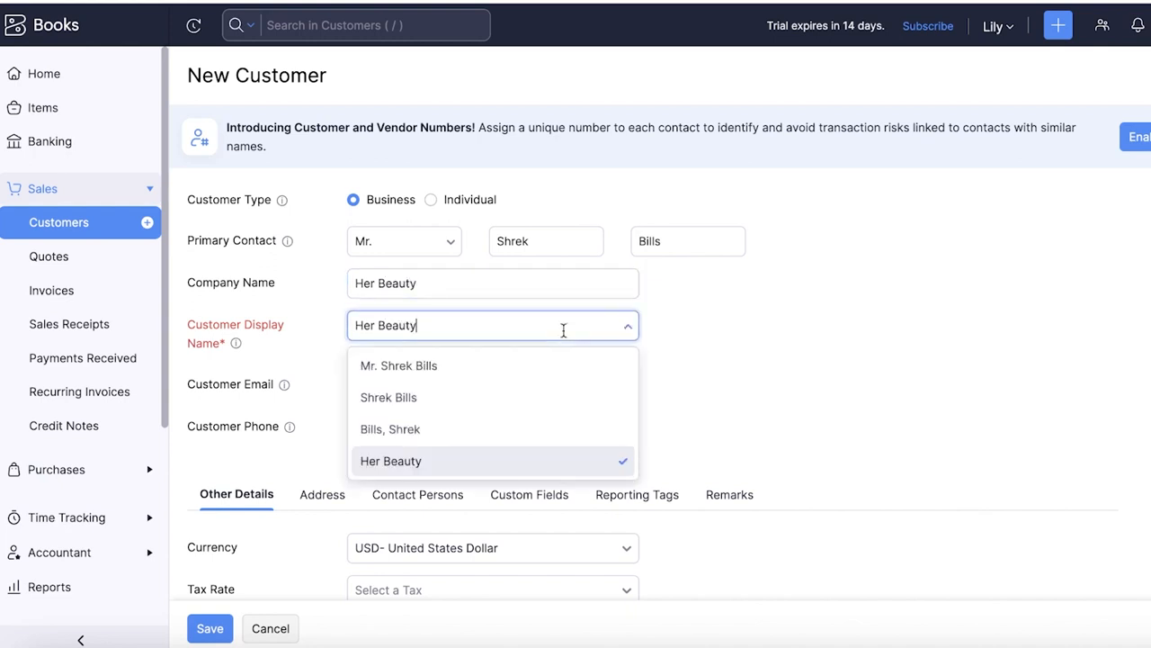
{"action": "left_click", "coordinate": [526, 452]}
- Fill in the customer's e-mail, save the customer, and open the Purchases > Vendors list
{"action": "left_click", "coordinate": [581, 385]}
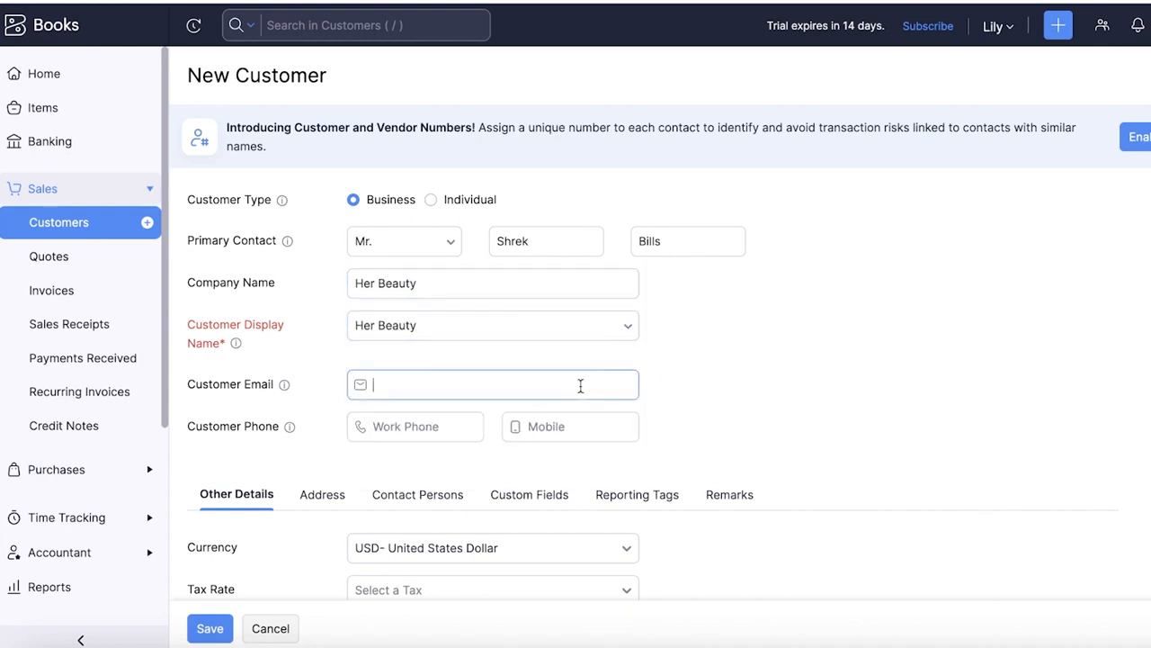
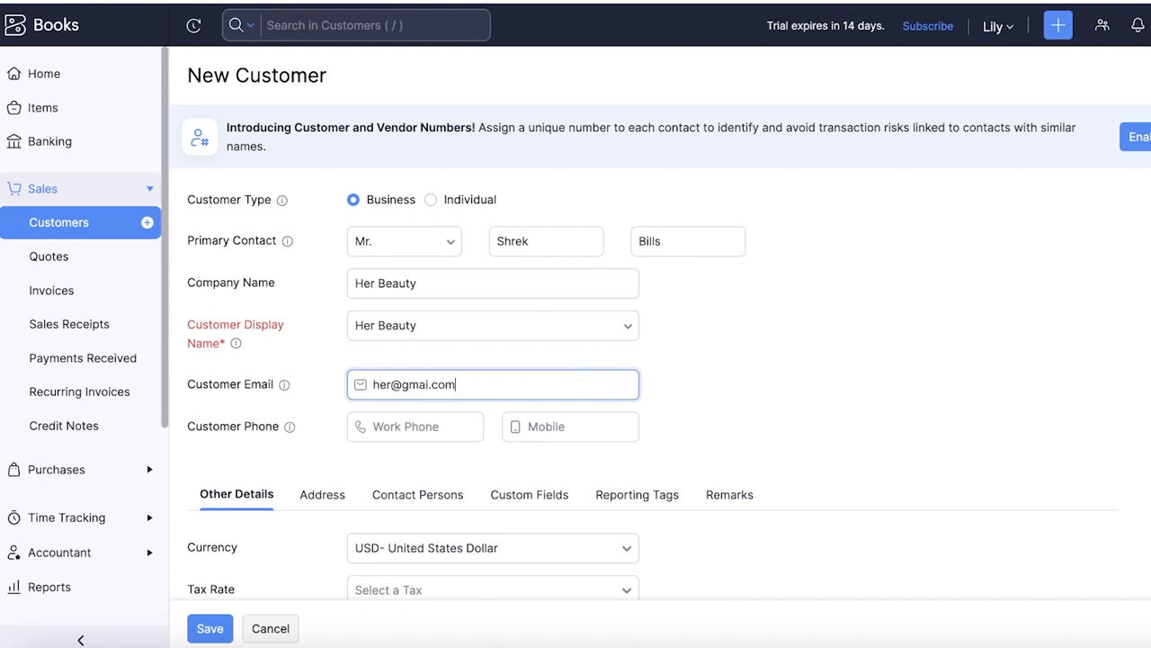
{"action": "scroll", "coordinate": [527, 423], "scroll_direction": "down", "scroll_amount": 3}
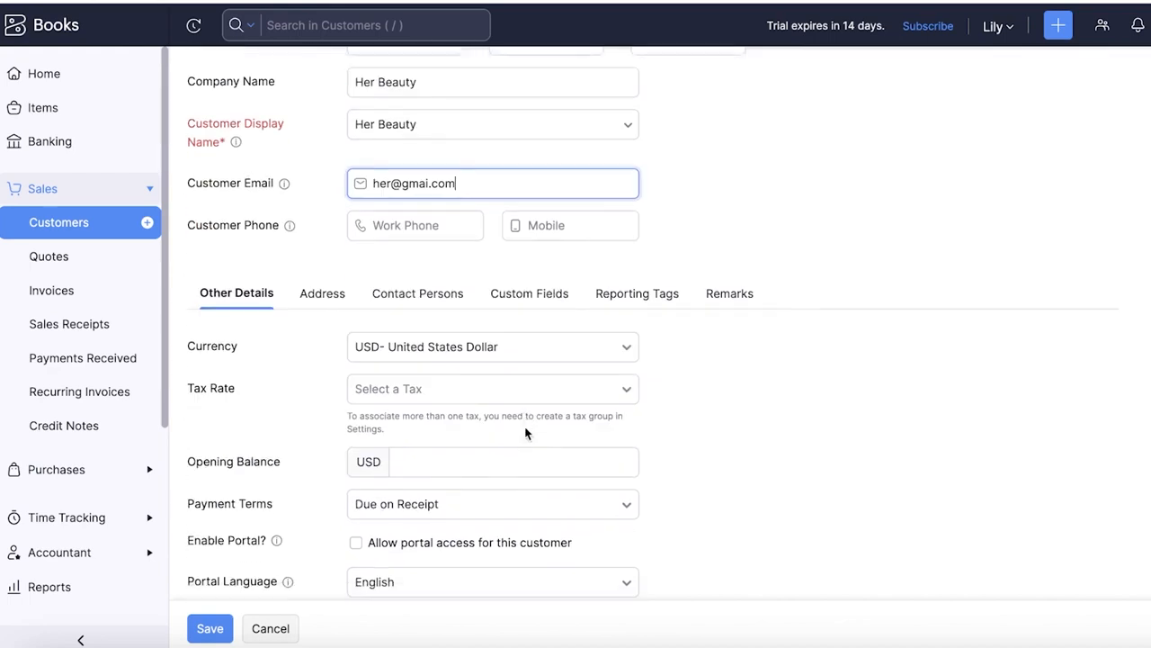
{"action": "scroll", "coordinate": [393, 338], "scroll_direction": "down", "scroll_amount": 3}
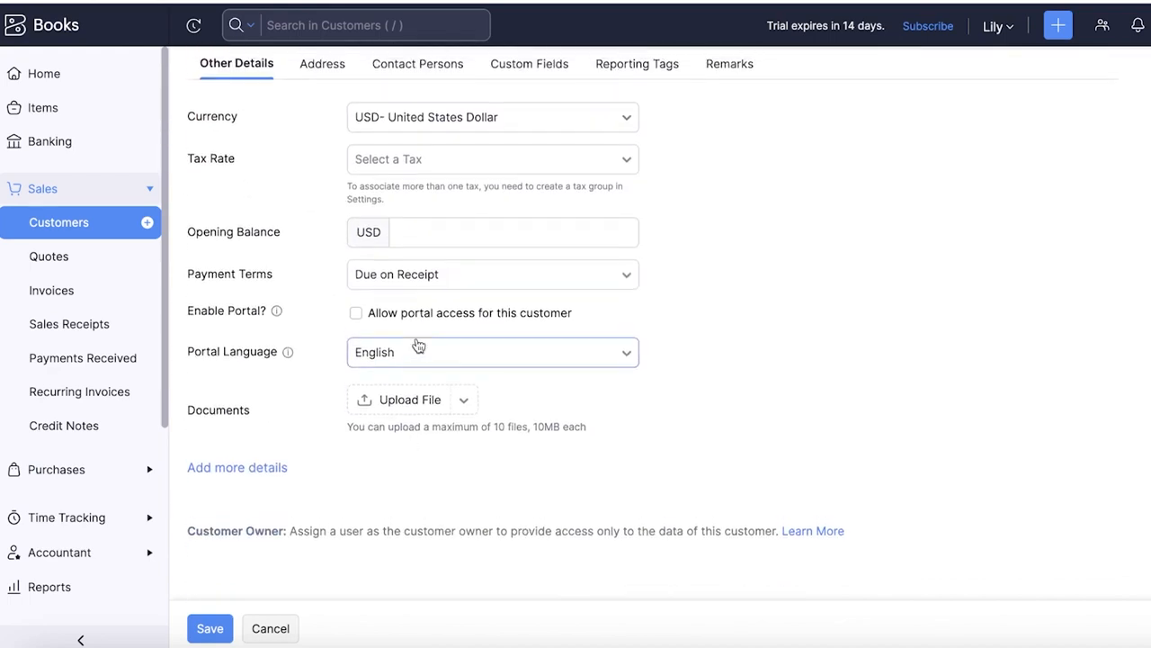
{"action": "scroll", "coordinate": [413, 359], "scroll_direction": "up", "scroll_amount": 1}
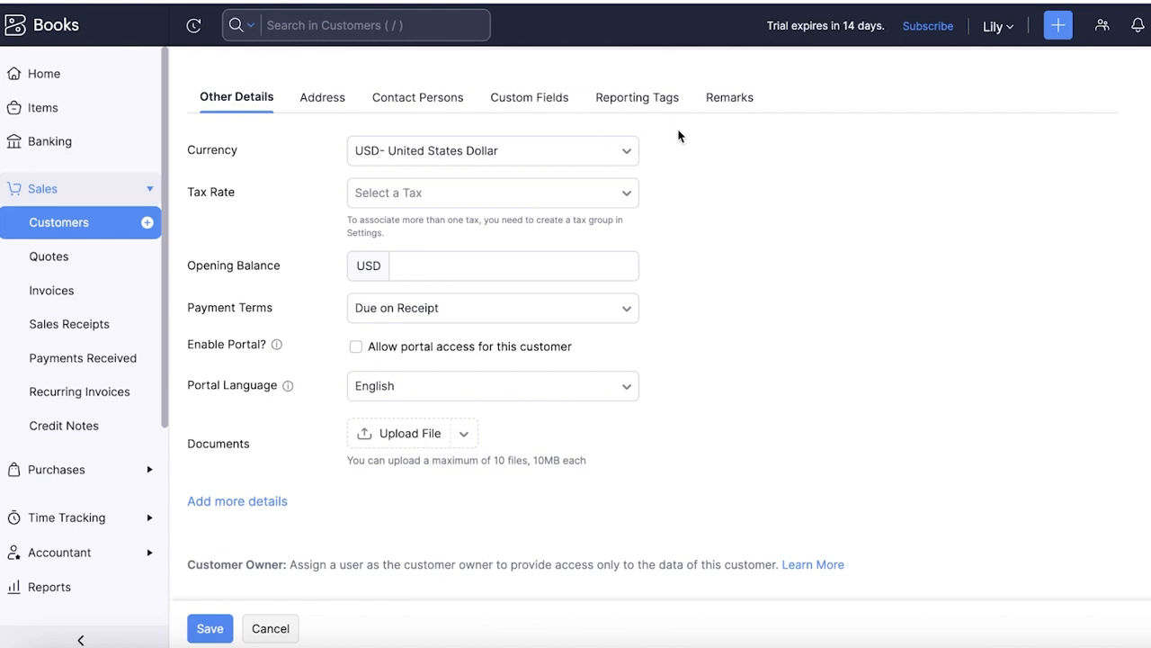
{"action": "left_click", "coordinate": [230, 626]}
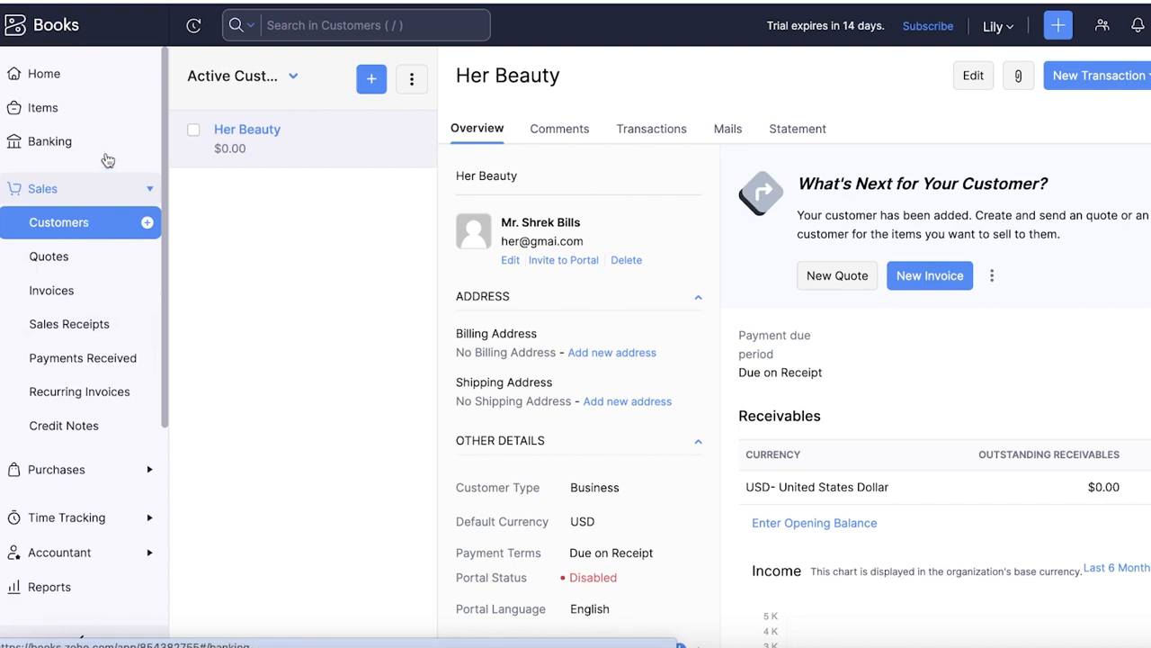
{"action": "left_click", "coordinate": [119, 469]}
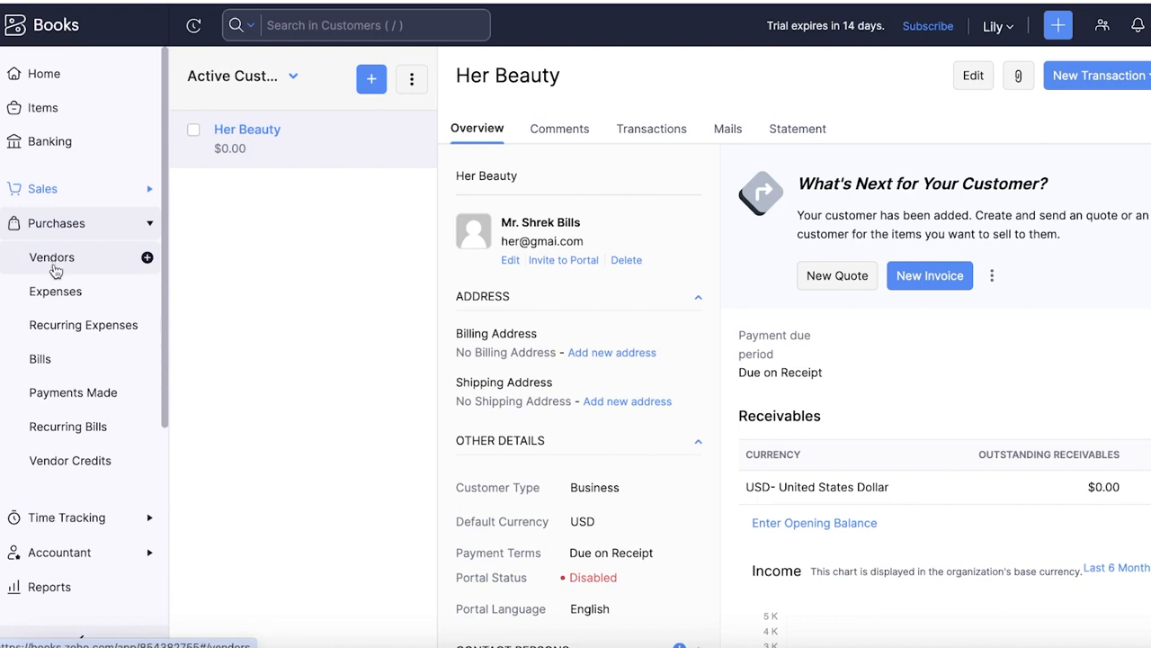
{"action": "left_click", "coordinate": [52, 259]}
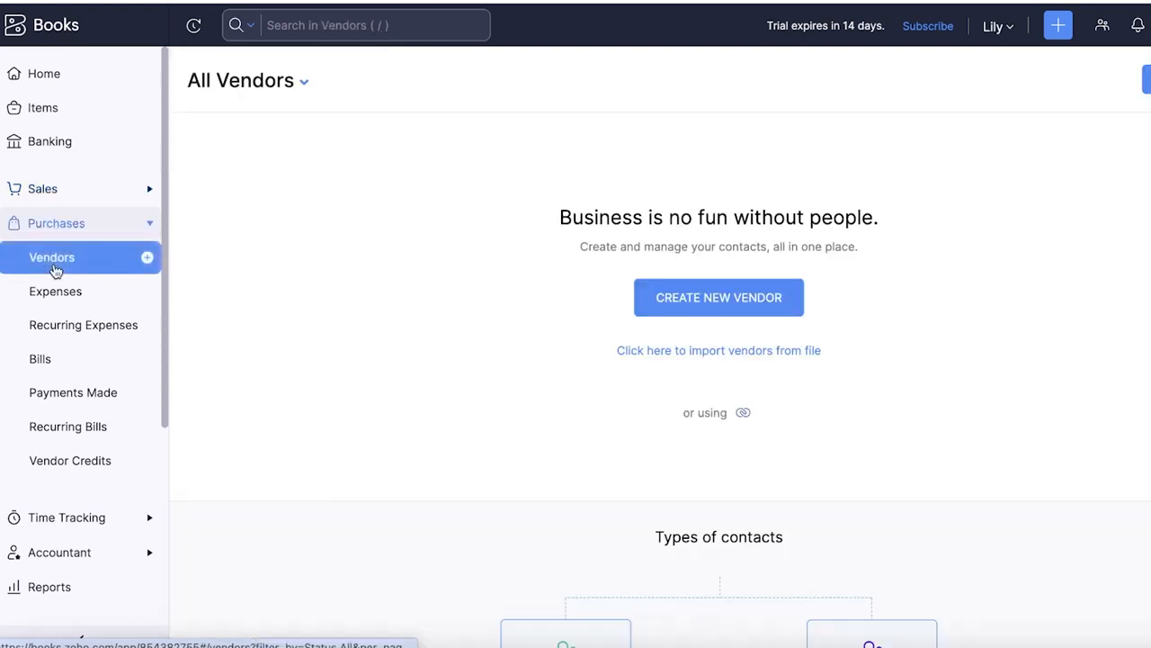
- Start a new vendor with Mr. salutation and the contact's first and last name
{"action": "left_click", "coordinate": [647, 294]}
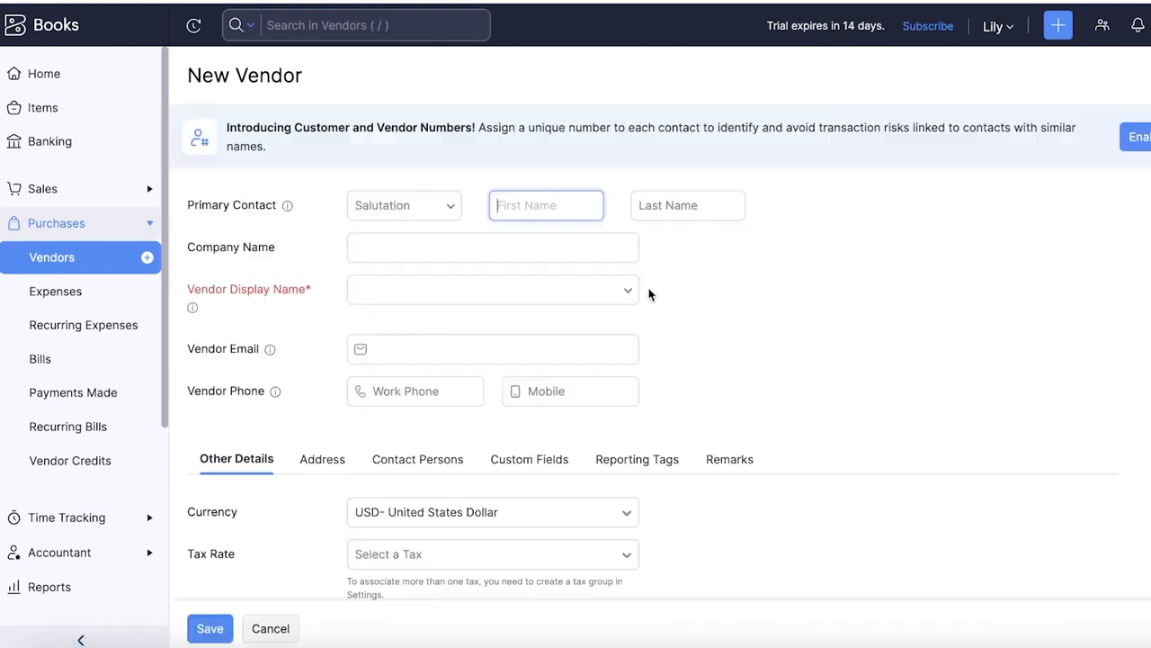
{"action": "left_click", "coordinate": [424, 211]}
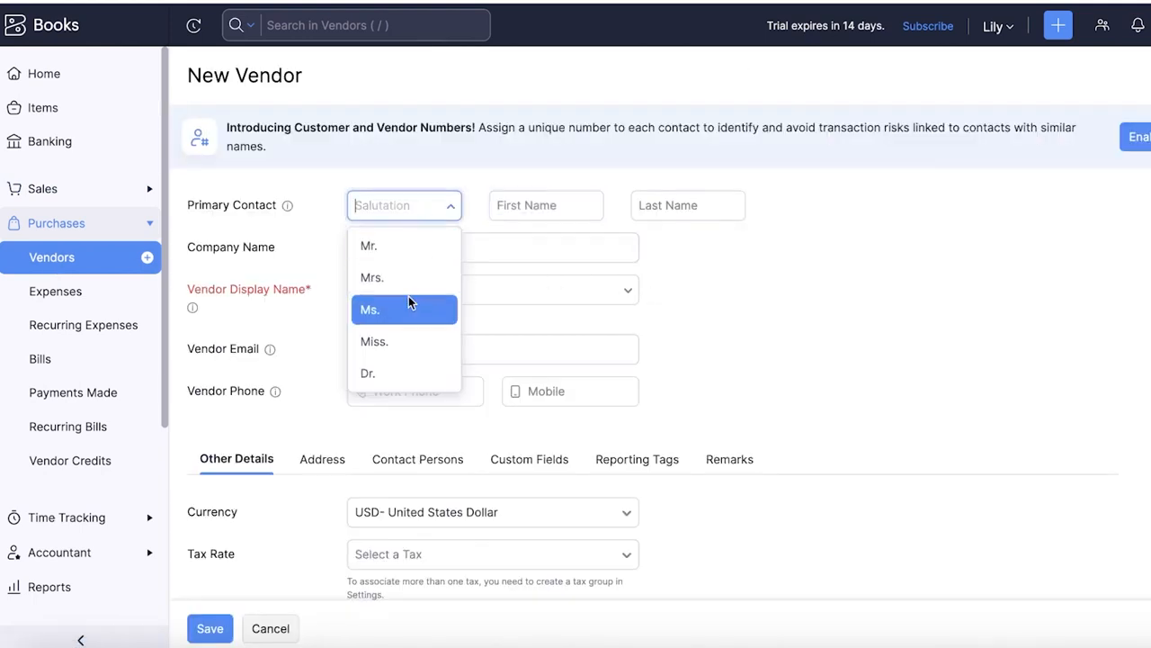
{"action": "left_click", "coordinate": [387, 245]}
{"action": "left_click", "coordinate": [503, 205]}
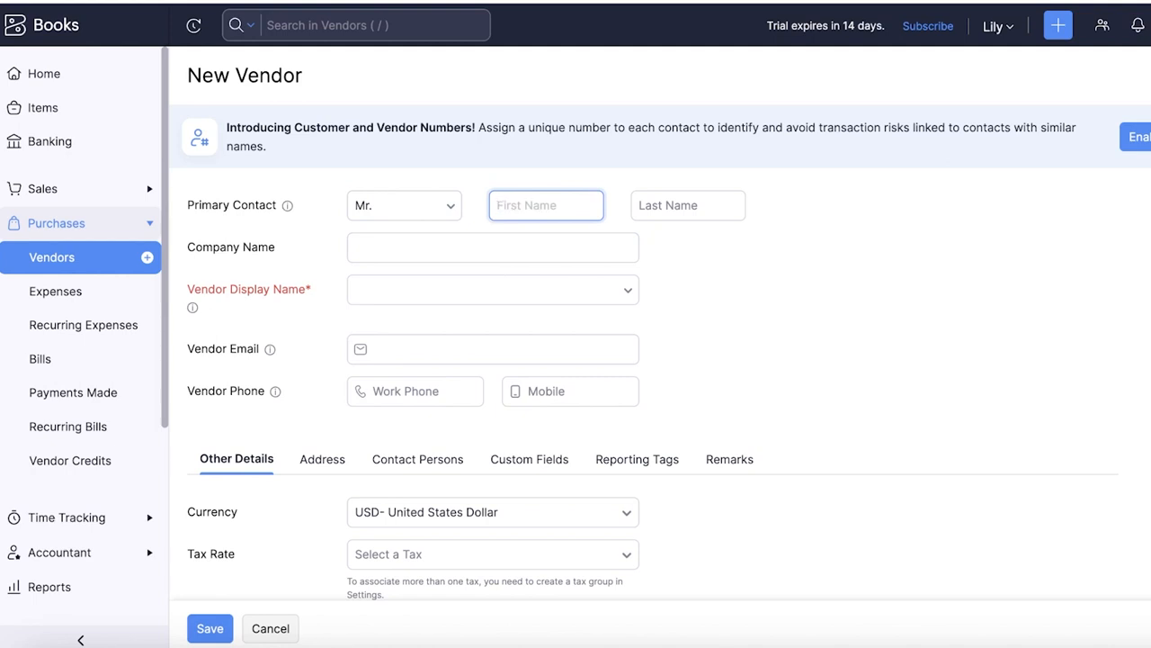
{"action": "left_click", "coordinate": [655, 193]}
- Enter company Nail Polish Wholesale as the display name and save the vendor
{"action": "left_click", "coordinate": [566, 249]}
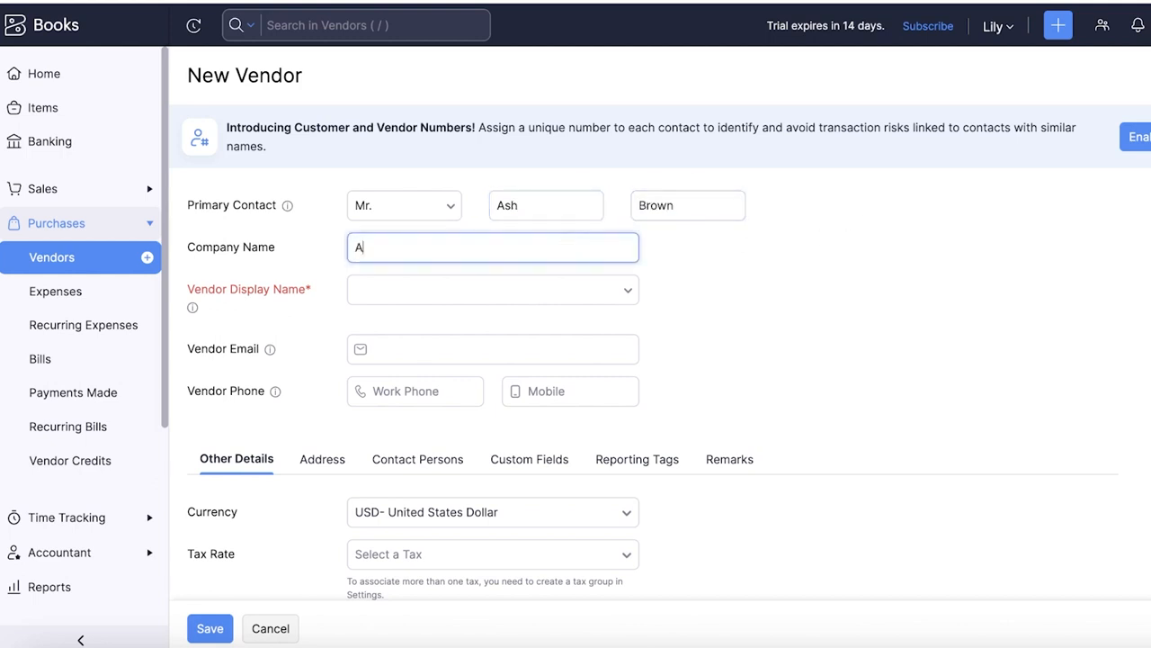
{"action": "type", "text": "Nail Polish Wholesale"}
{"action": "left_click", "coordinate": [394, 290]}
{"action": "left_click", "coordinate": [394, 289]}
{"action": "left_click", "coordinate": [406, 345]}
{"action": "scroll", "coordinate": [454, 373], "scroll_direction": "down", "scroll_amount": 1}
{"action": "scroll", "coordinate": [454, 373], "scroll_direction": "down", "scroll_amount": 5}
{"action": "left_click", "coordinate": [219, 627]}
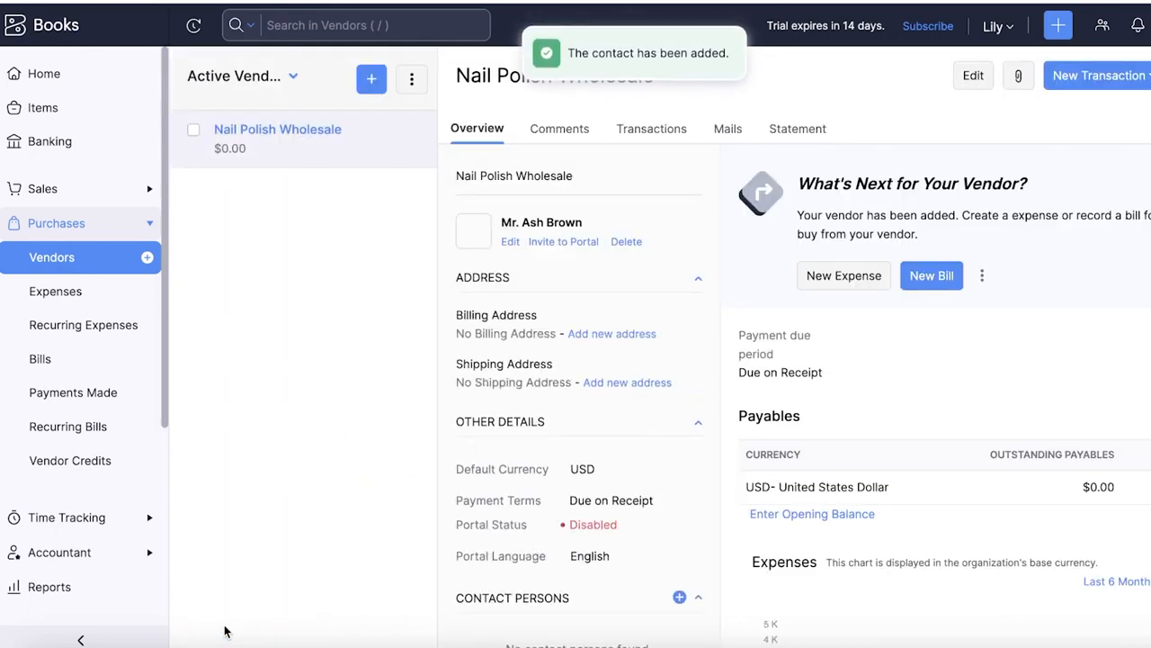
{"action": "left_click", "coordinate": [81, 227]}
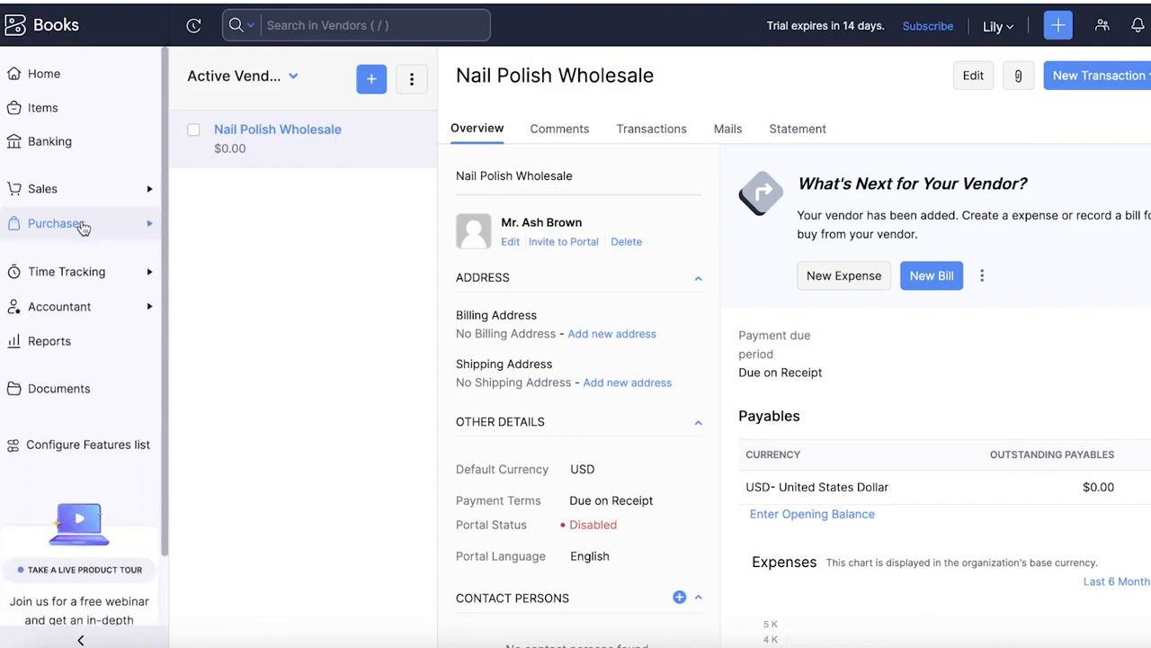
{"action": "left_click", "coordinate": [102, 201]}
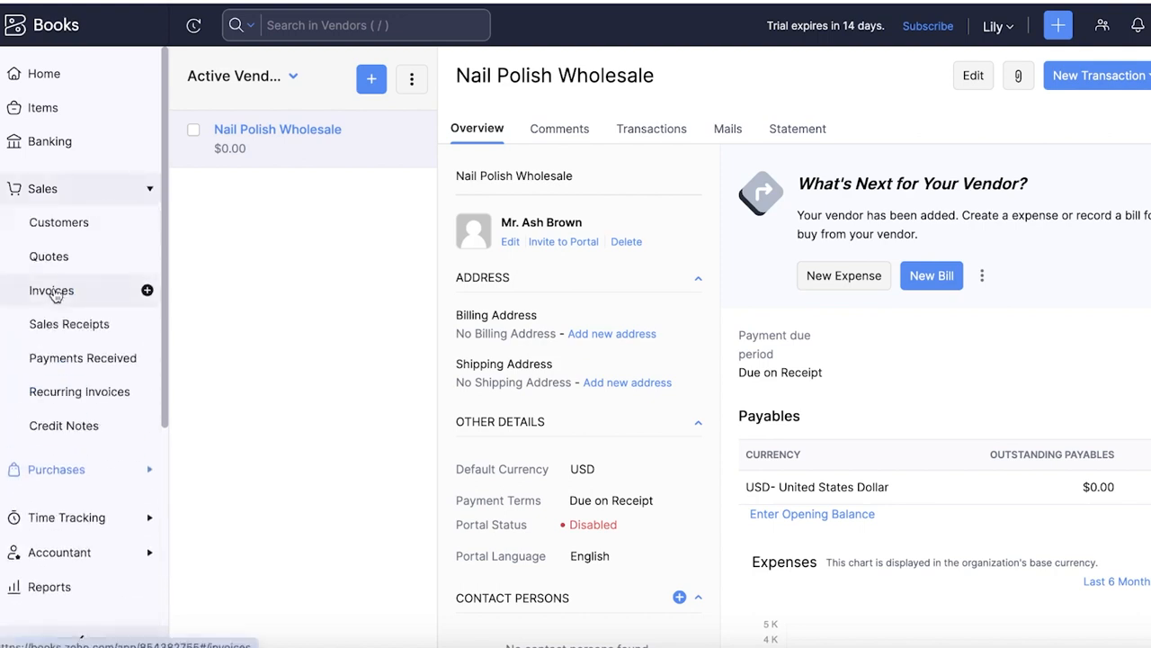
- Start a new invoice and save transaction preferences with tax-inclusive item rates
{"action": "left_click", "coordinate": [51, 291]}
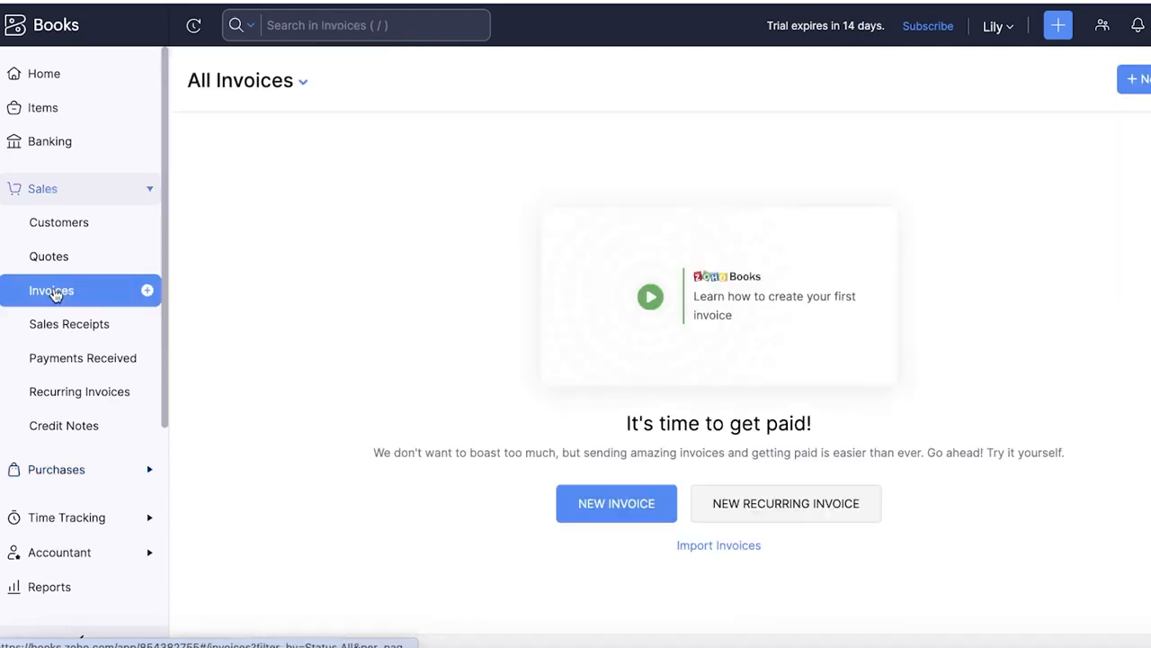
{"action": "left_click", "coordinate": [588, 501]}
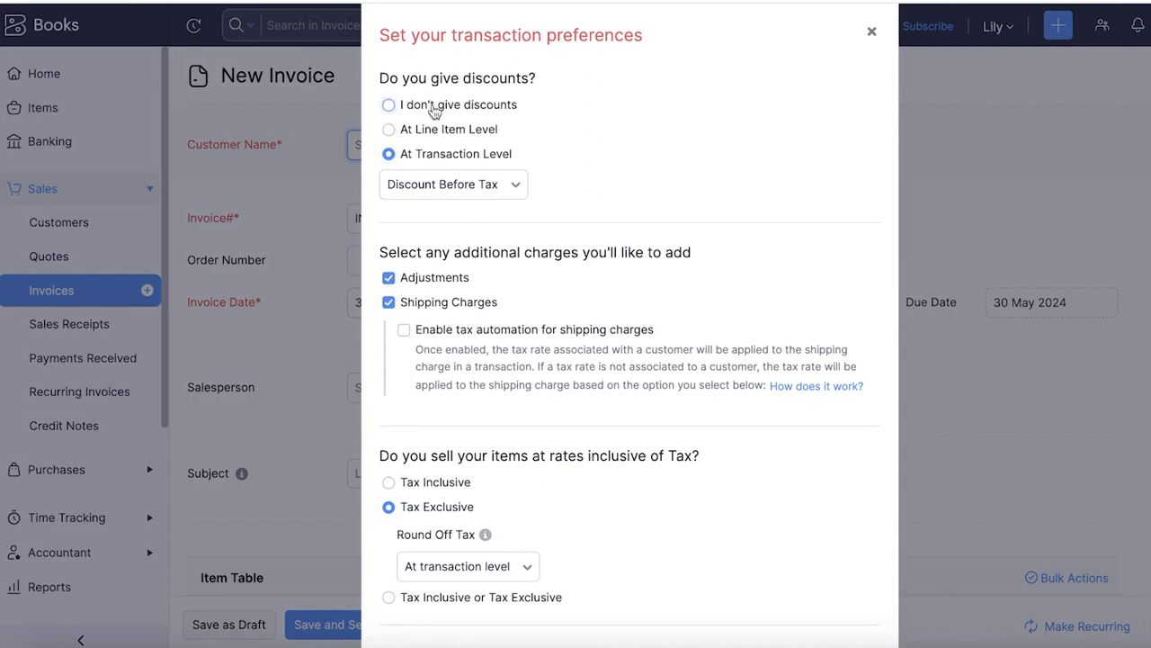
{"action": "scroll", "coordinate": [483, 254], "scroll_direction": "down", "scroll_amount": 3}
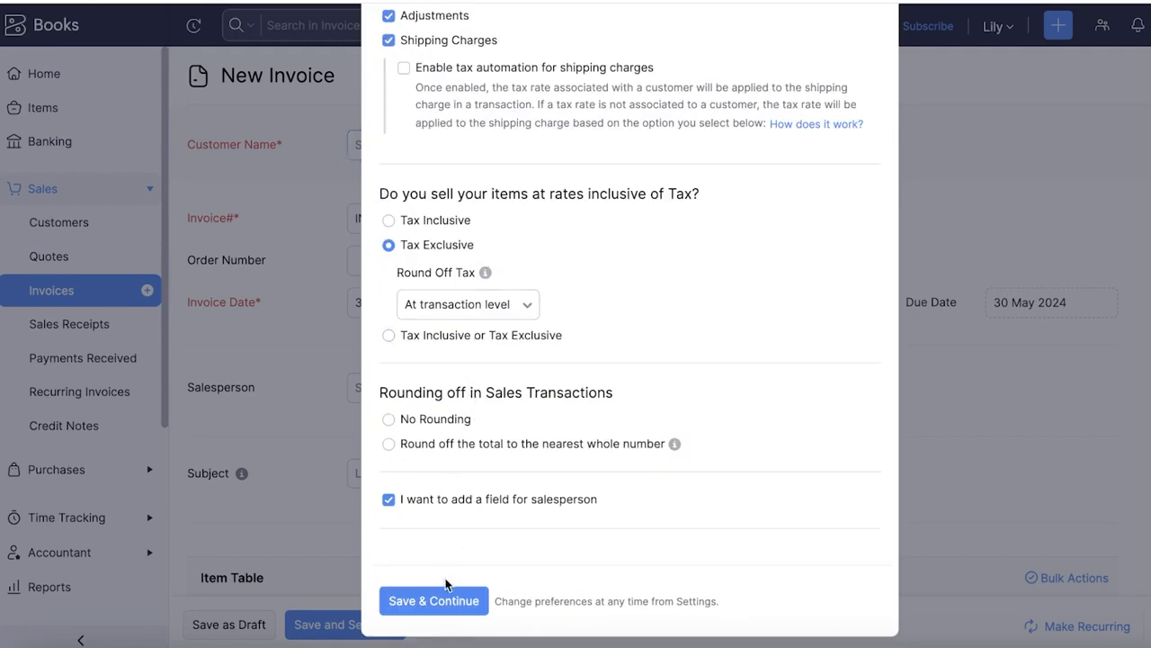
{"action": "left_click", "coordinate": [453, 222]}
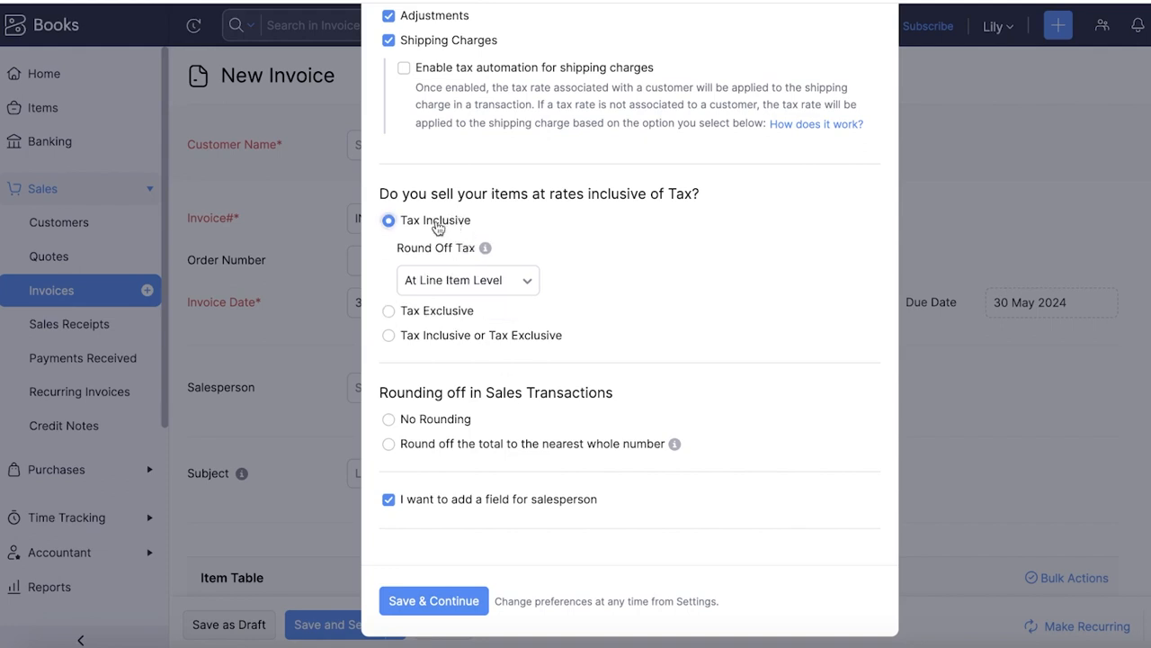
{"action": "scroll", "coordinate": [449, 381], "scroll_direction": "up", "scroll_amount": 5}
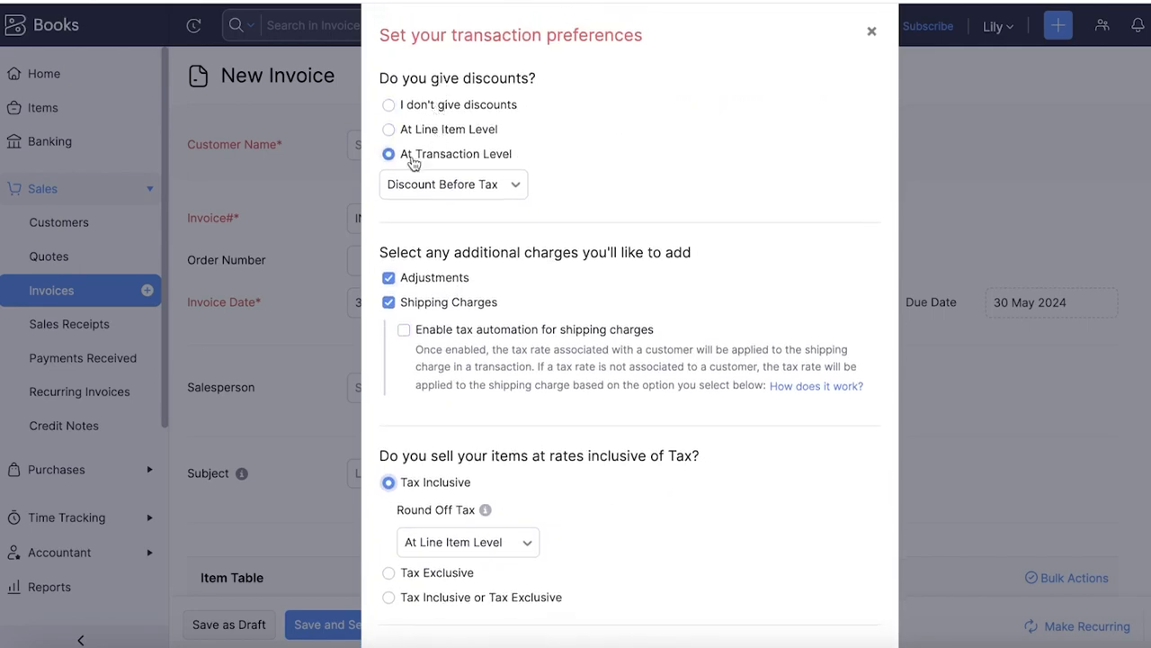
{"action": "scroll", "coordinate": [488, 171], "scroll_direction": "down", "scroll_amount": 5}
{"action": "left_click", "coordinate": [415, 605]}
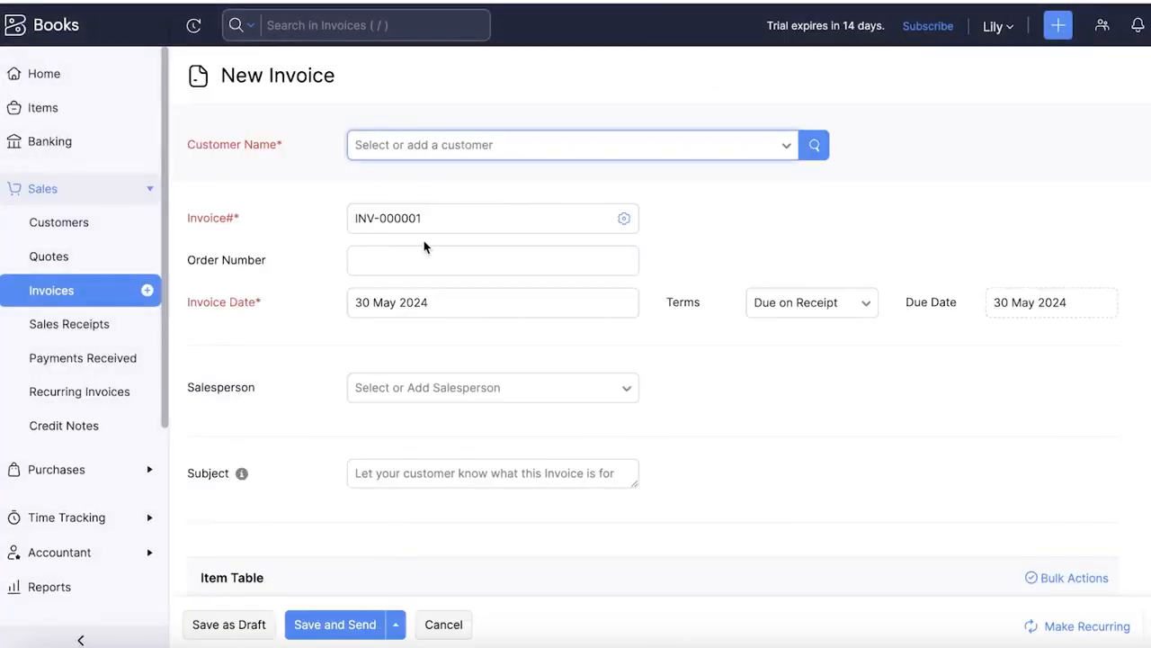
- Set customer Her Beauty, order number 01 and invoice date 03 Jun 2024
{"action": "left_click", "coordinate": [457, 148]}
{"action": "left_click", "coordinate": [419, 257]}
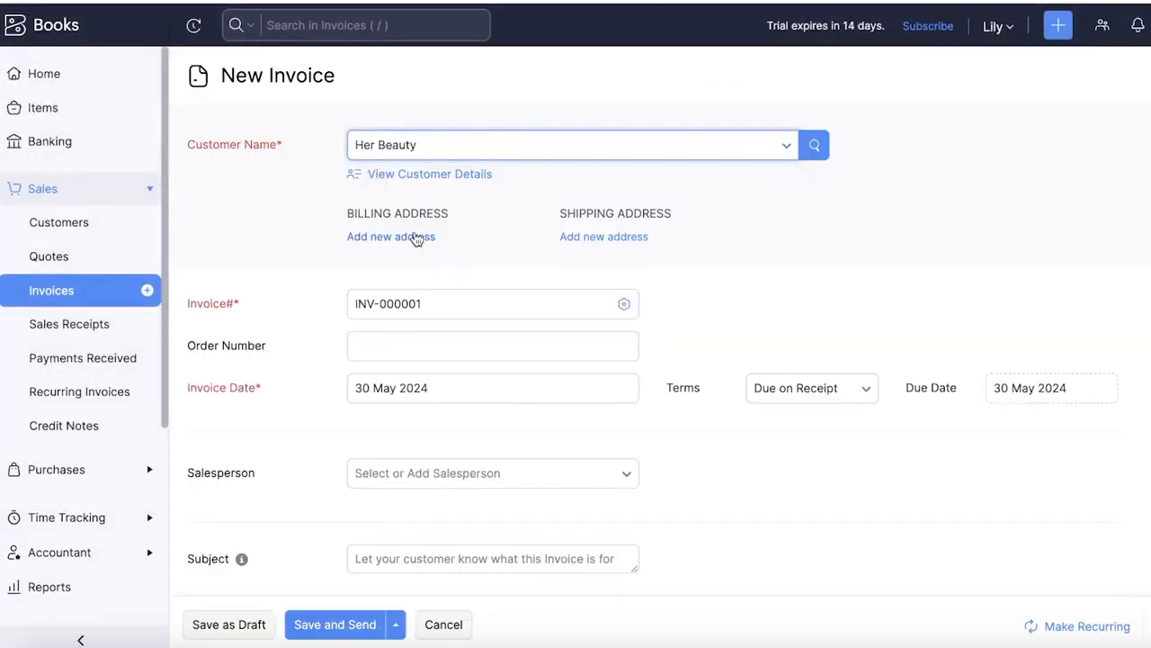
{"action": "left_click", "coordinate": [438, 356]}
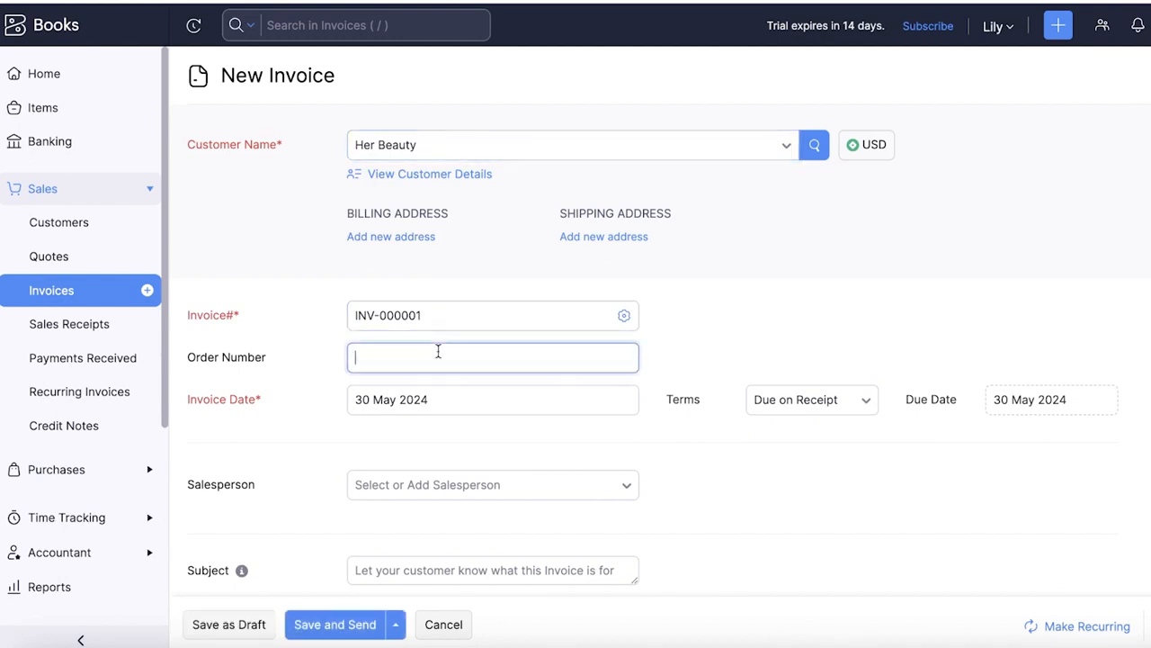
{"action": "type", "text": "01"}
{"action": "left_click", "coordinate": [440, 396]}
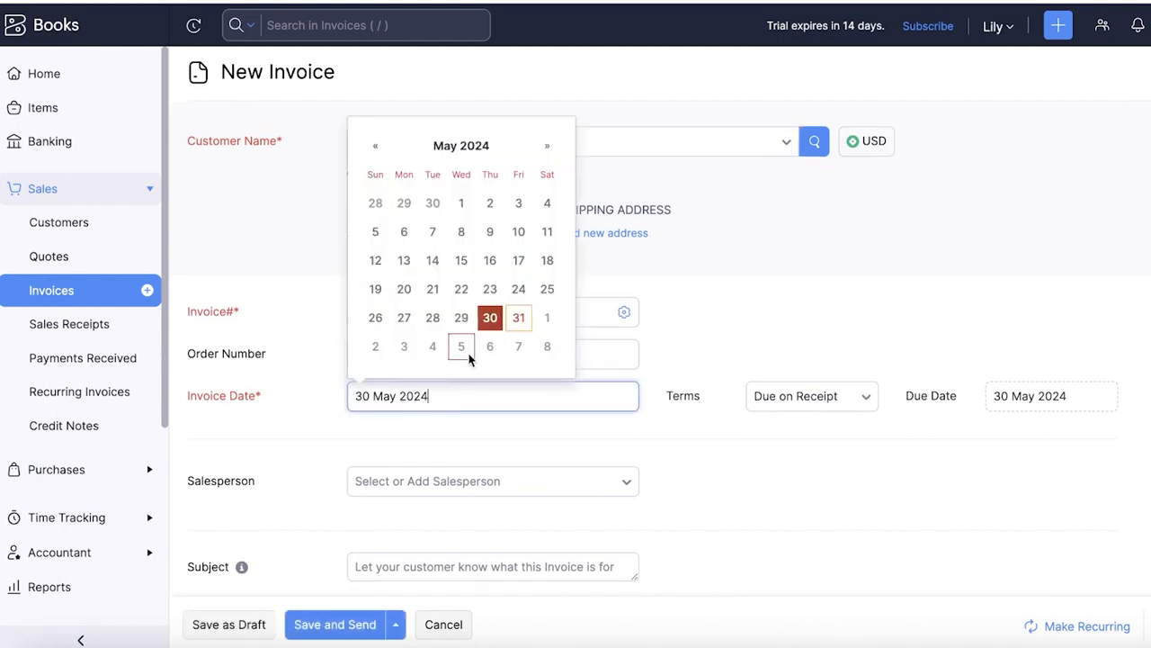
{"action": "left_click", "coordinate": [516, 319]}
{"action": "scroll", "coordinate": [631, 296], "scroll_direction": "down", "scroll_amount": 1}
{"action": "scroll", "coordinate": [631, 297], "scroll_direction": "down", "scroll_amount": 1}
{"action": "left_click", "coordinate": [604, 260]}
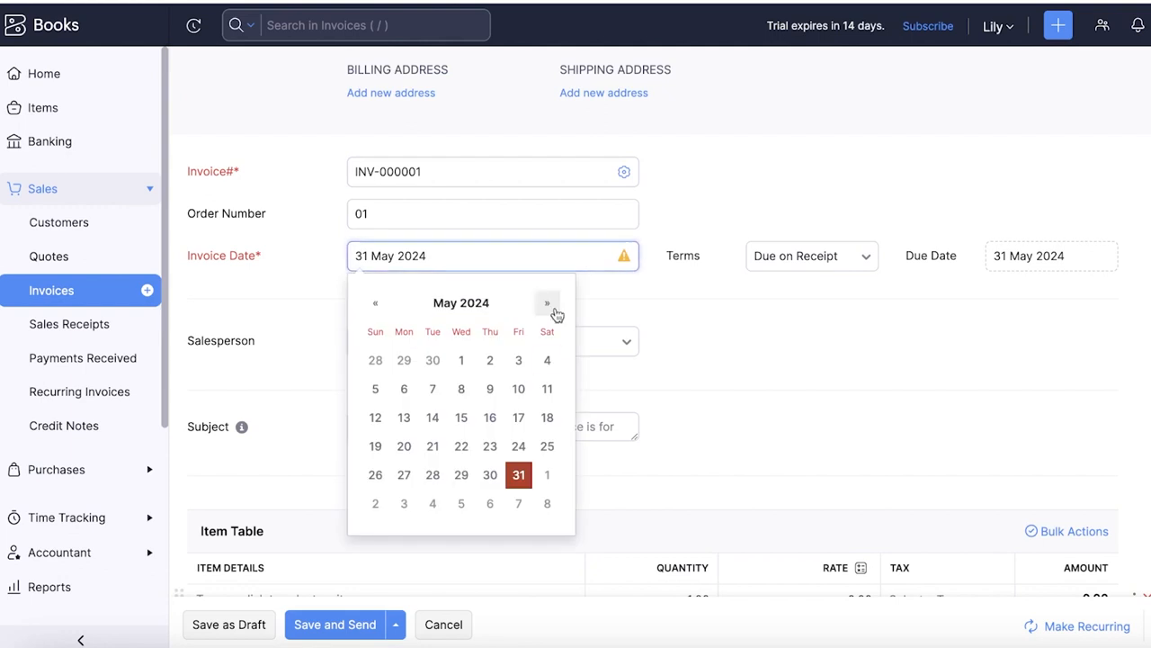
{"action": "left_click", "coordinate": [546, 303]}
{"action": "left_click", "coordinate": [404, 389]}
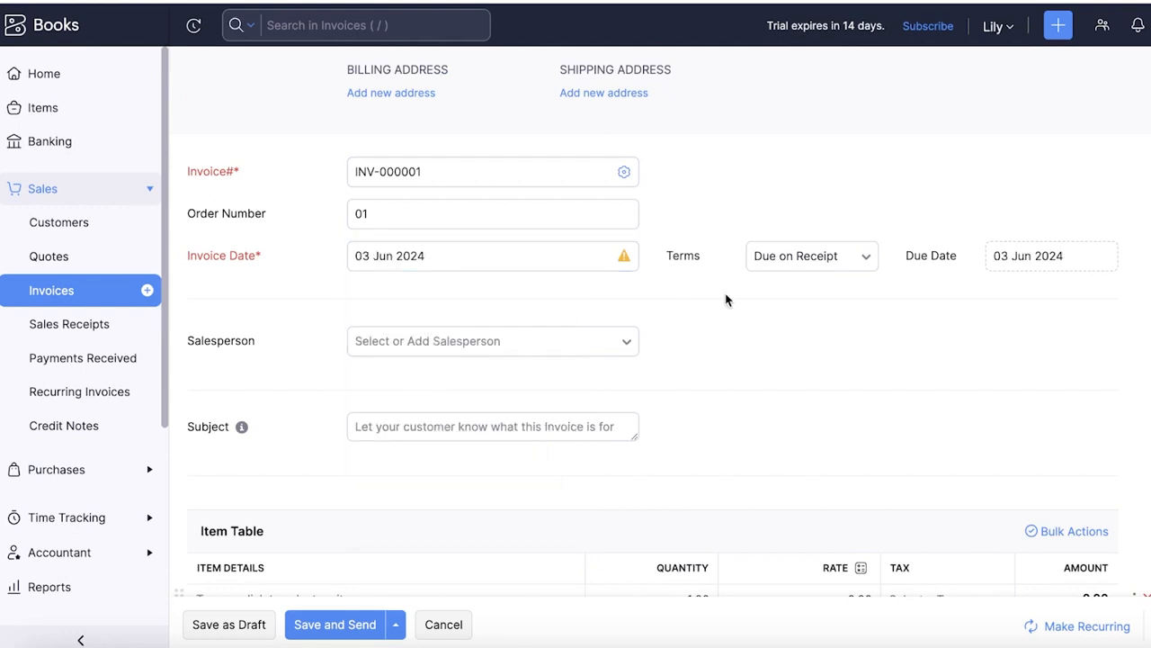
- Keep payment terms as Due on Receipt and leave the salesperson unassigned
{"action": "left_click", "coordinate": [775, 248]}
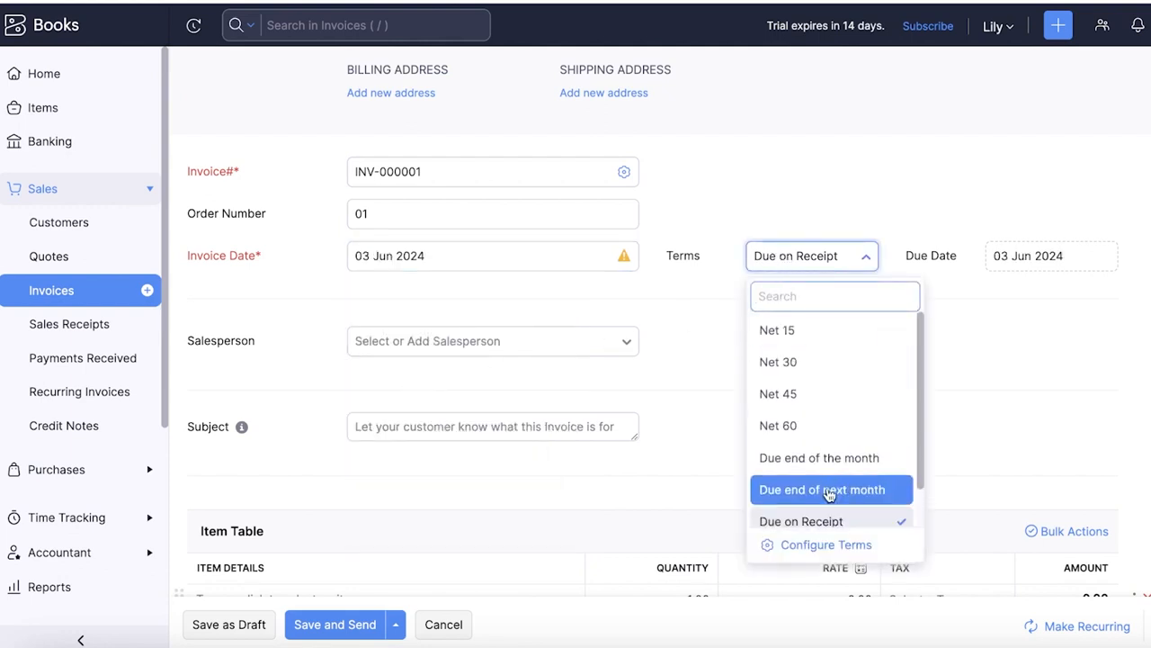
{"action": "left_click", "coordinate": [926, 328]}
{"action": "scroll", "coordinate": [529, 308], "scroll_direction": "down", "scroll_amount": 2}
{"action": "left_click", "coordinate": [520, 270]}
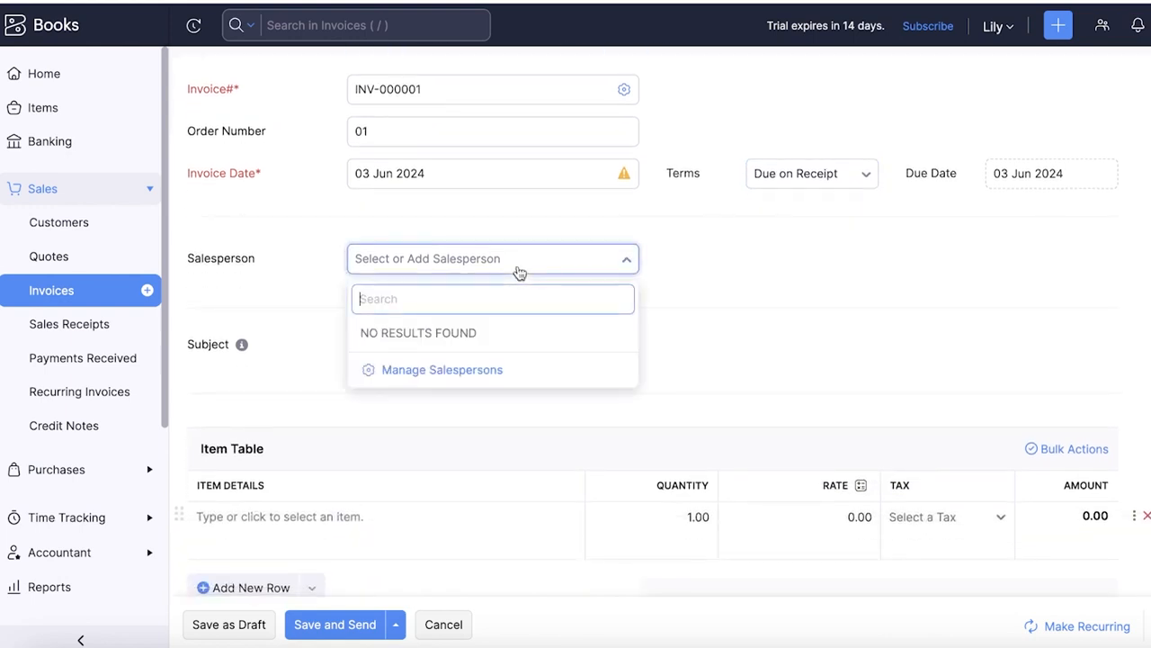
{"action": "left_click", "coordinate": [812, 276]}
{"action": "scroll", "coordinate": [460, 357], "scroll_direction": "down", "scroll_amount": 1}
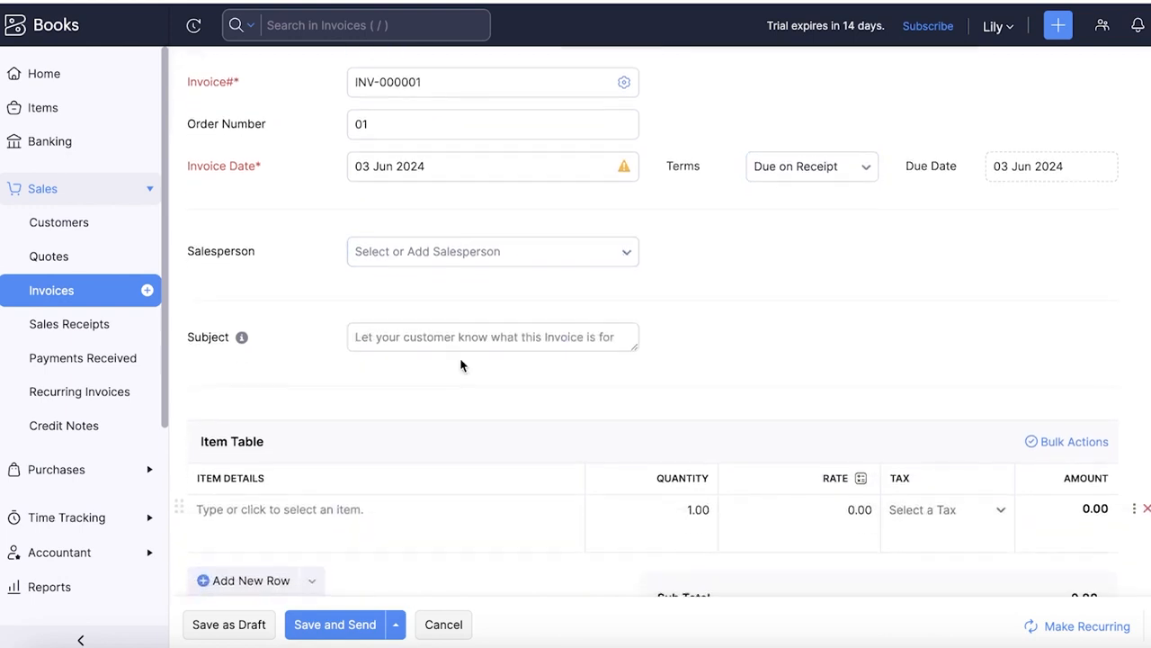
{"action": "left_click", "coordinate": [459, 340]}
{"action": "scroll", "coordinate": [445, 324], "scroll_direction": "down", "scroll_amount": 6}
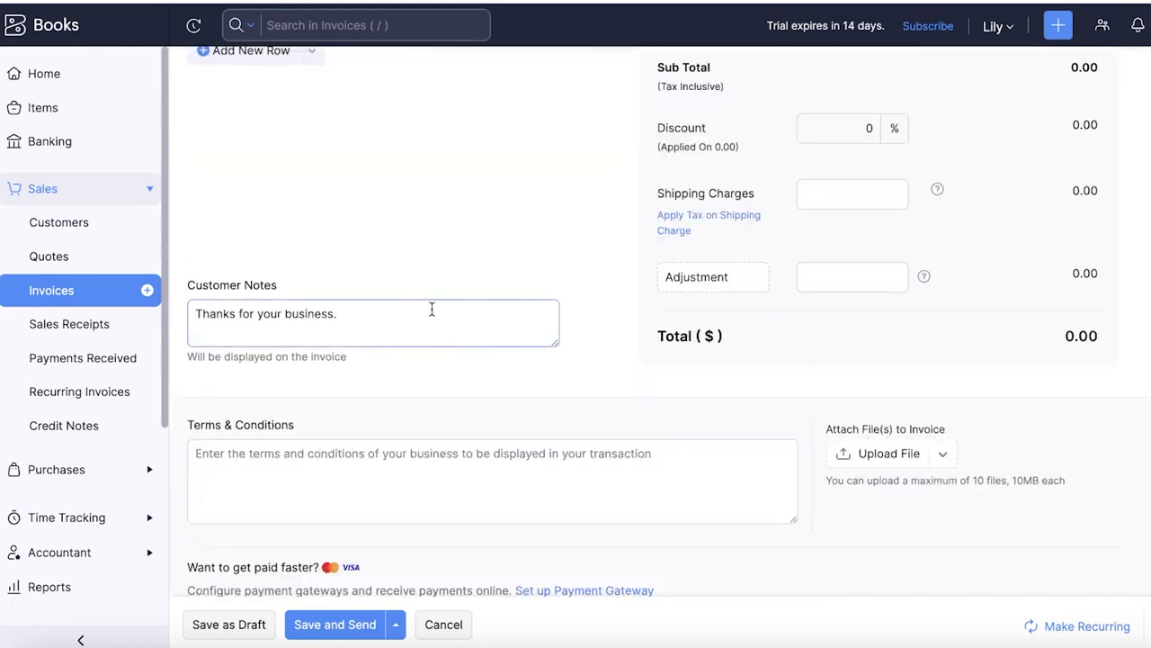
{"action": "scroll", "coordinate": [377, 296], "scroll_direction": "up", "scroll_amount": 3}
- Add Nail Polishes as the first line item with quantity 900
{"action": "left_click", "coordinate": [282, 205]}
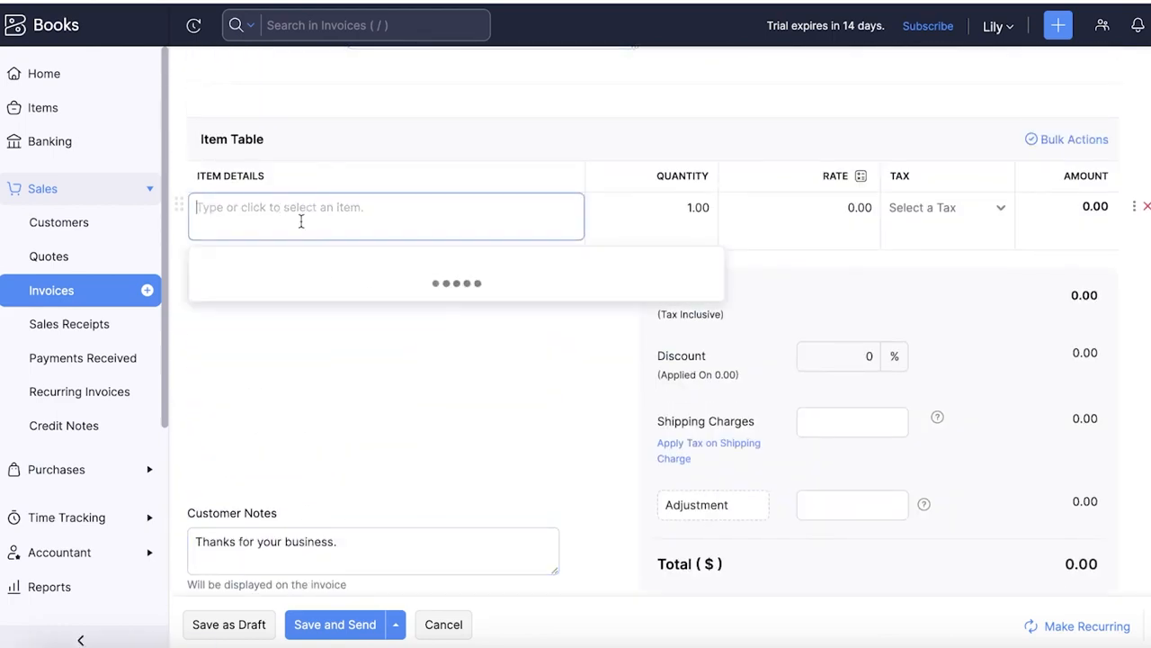
{"action": "scroll", "coordinate": [323, 246], "scroll_direction": "up", "scroll_amount": 2}
{"action": "left_click", "coordinate": [313, 446]}
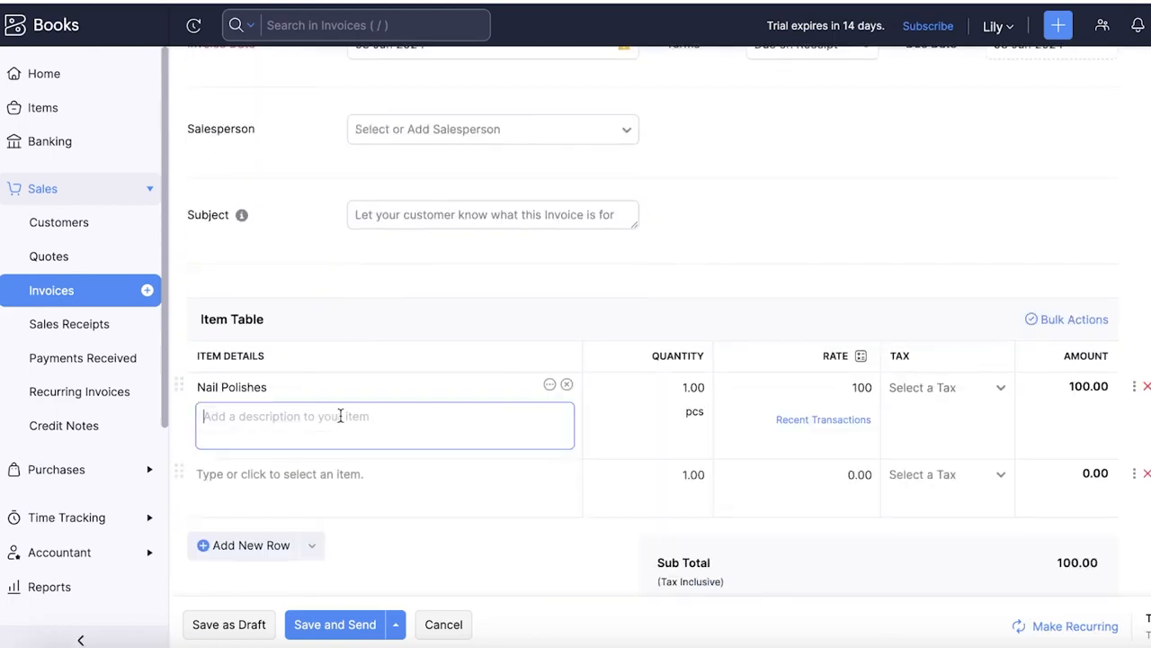
{"action": "left_click", "coordinate": [696, 386]}
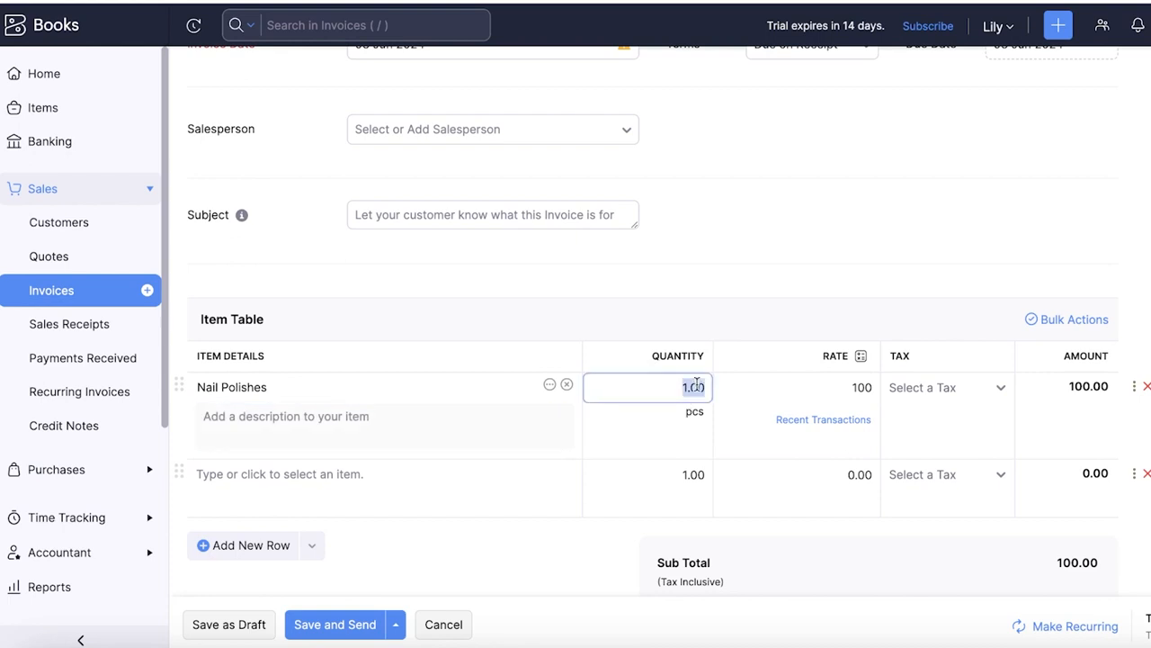
{"action": "type", "text": "900"}
{"action": "left_click", "coordinate": [803, 256]}
{"action": "scroll", "coordinate": [1062, 405], "scroll_direction": "down", "scroll_amount": 2}
{"action": "scroll", "coordinate": [1062, 405], "scroll_direction": "down", "scroll_amount": 3}
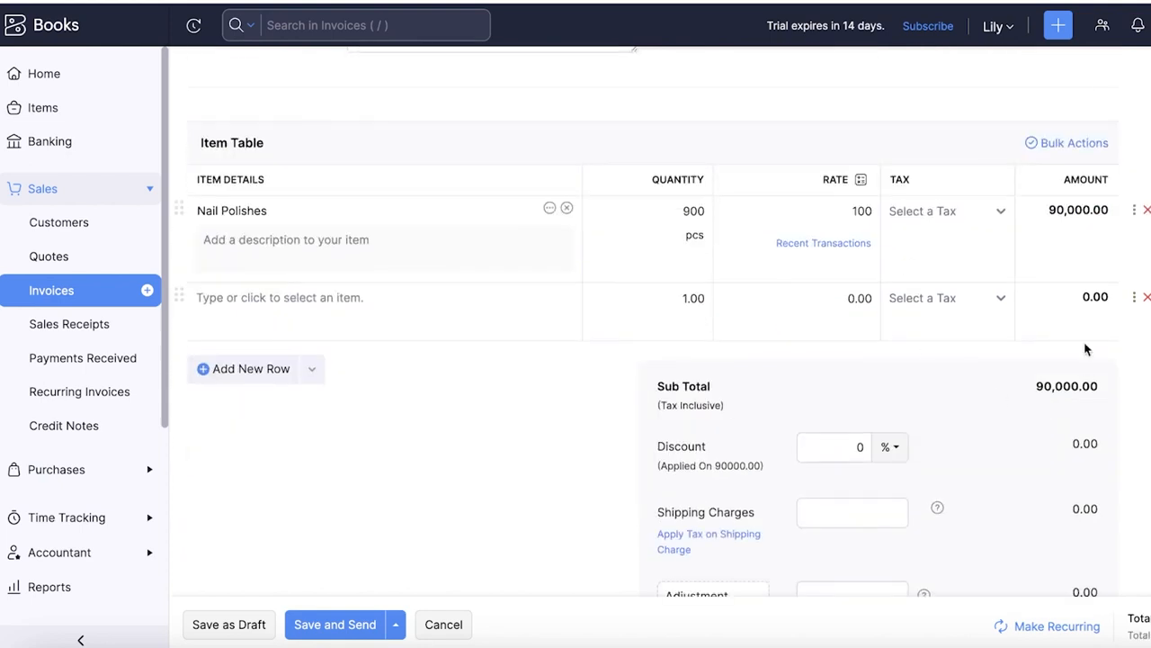
- Apply a 20% discount for a 72,000.00 total and save the invoice for sending
{"action": "left_click", "coordinate": [835, 370]}
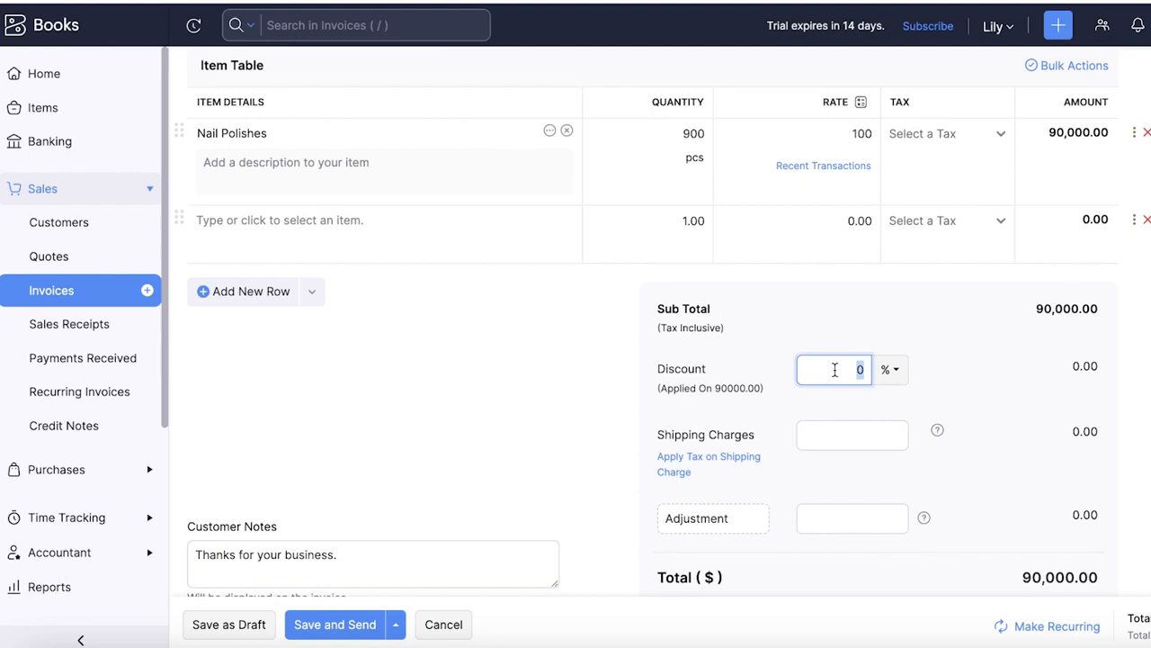
{"action": "left_click", "coordinate": [963, 336]}
{"action": "scroll", "coordinate": [968, 357], "scroll_direction": "down", "scroll_amount": 1}
{"action": "scroll", "coordinate": [1050, 450], "scroll_direction": "down", "scroll_amount": 10}
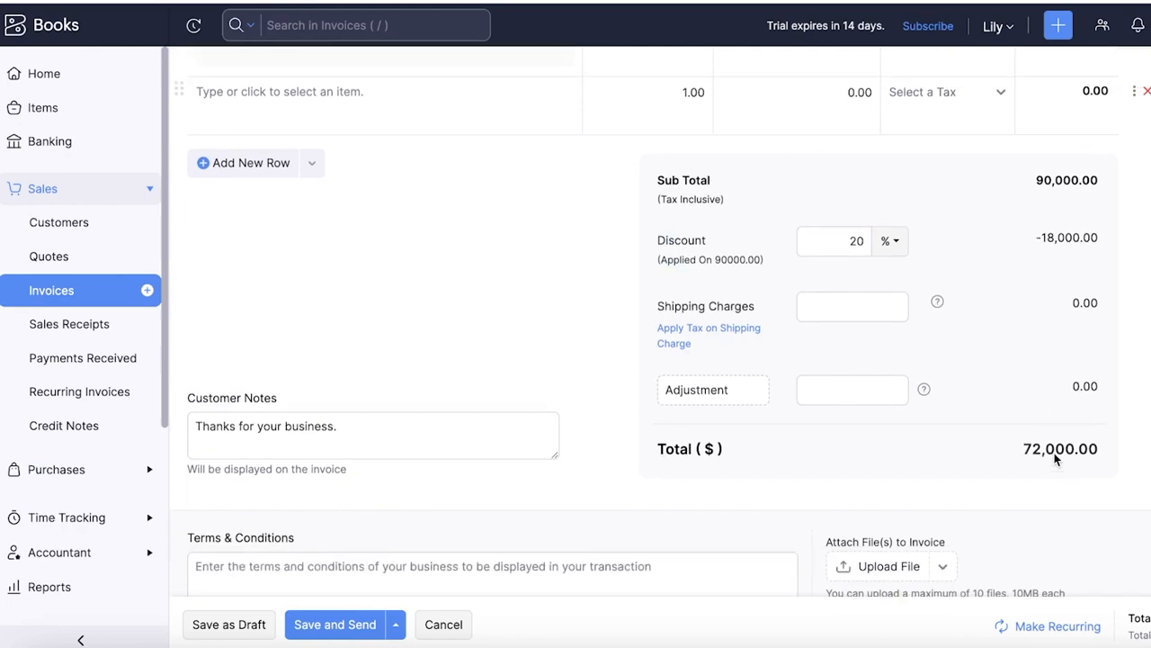
{"action": "left_click", "coordinate": [314, 622]}
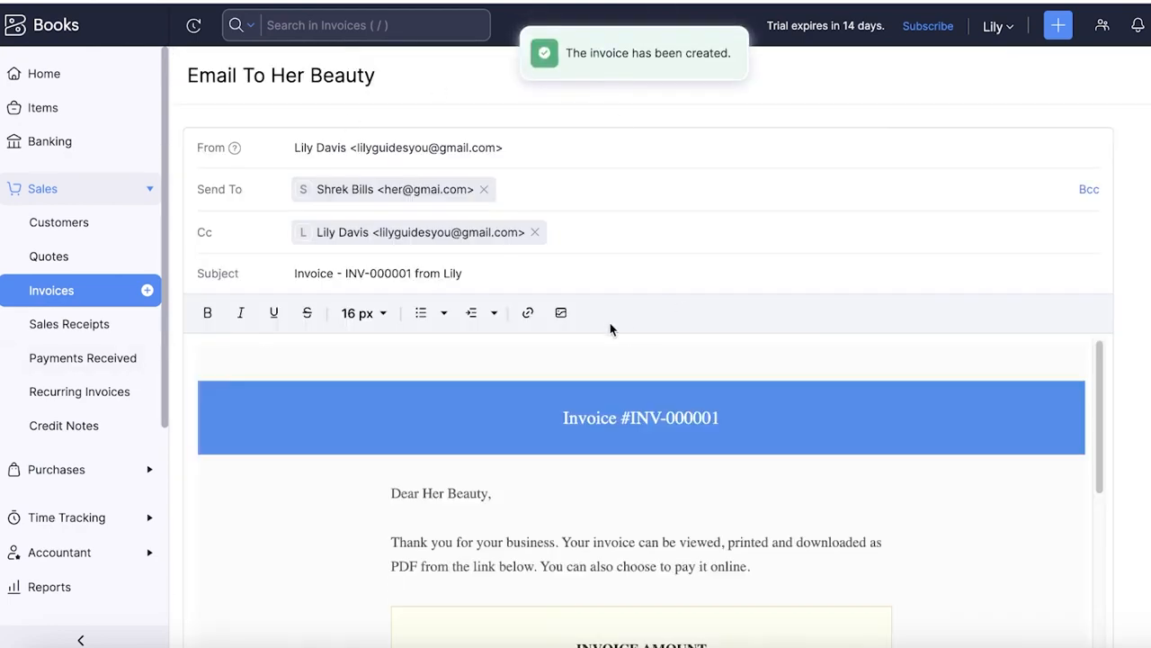
- Leave the Her Beauty email form and return to the Home dashboard
{"action": "scroll", "coordinate": [609, 326], "scroll_direction": "down", "scroll_amount": 2}
{"action": "scroll", "coordinate": [609, 327], "scroll_direction": "down", "scroll_amount": 4}
{"action": "scroll", "coordinate": [1150, 223], "scroll_direction": "up", "scroll_amount": 2}
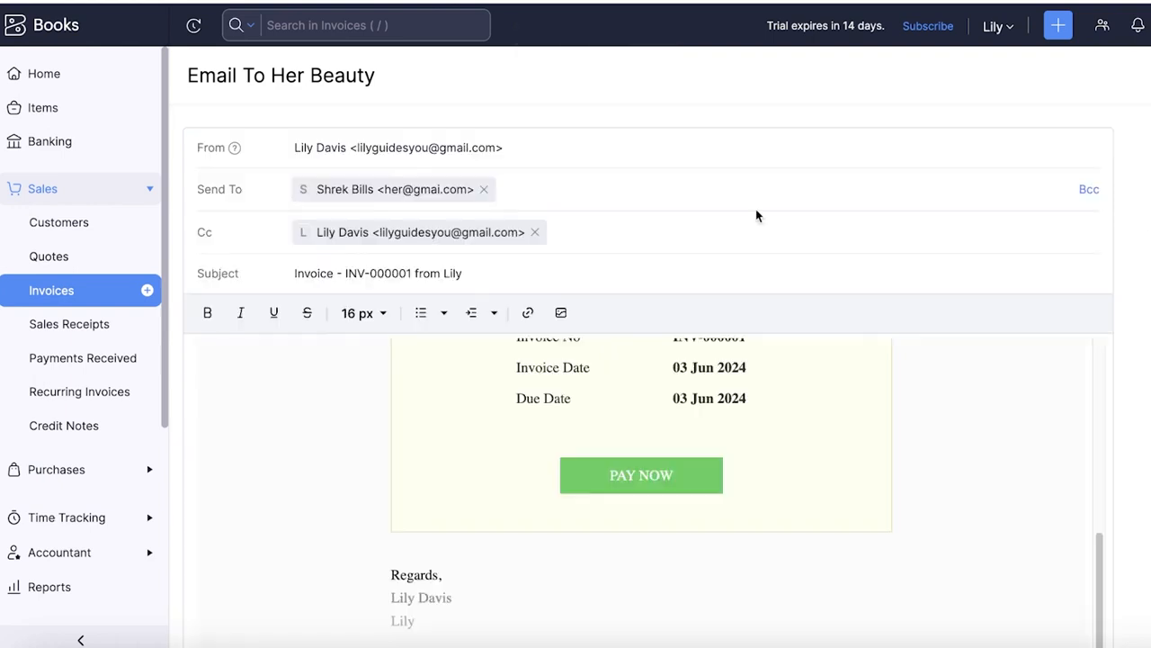
{"action": "left_click", "coordinate": [11, 75]}
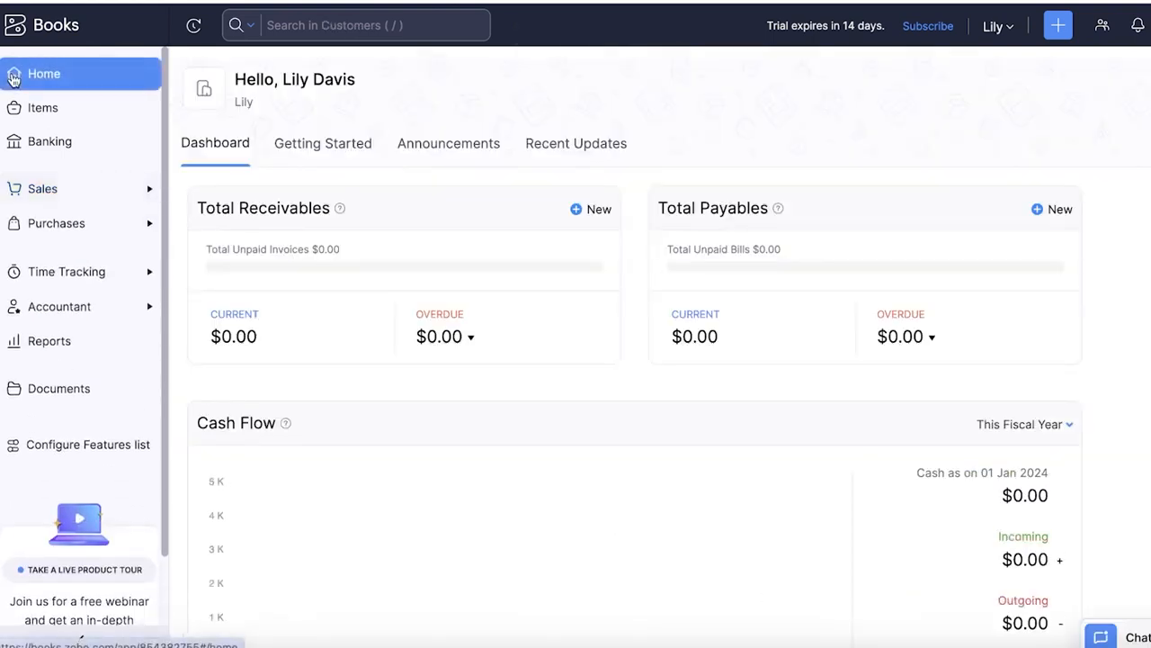
- Expand the Time Tracking, Purchases and Sales menus, view Banking, then return Home
{"action": "left_click", "coordinate": [72, 283]}
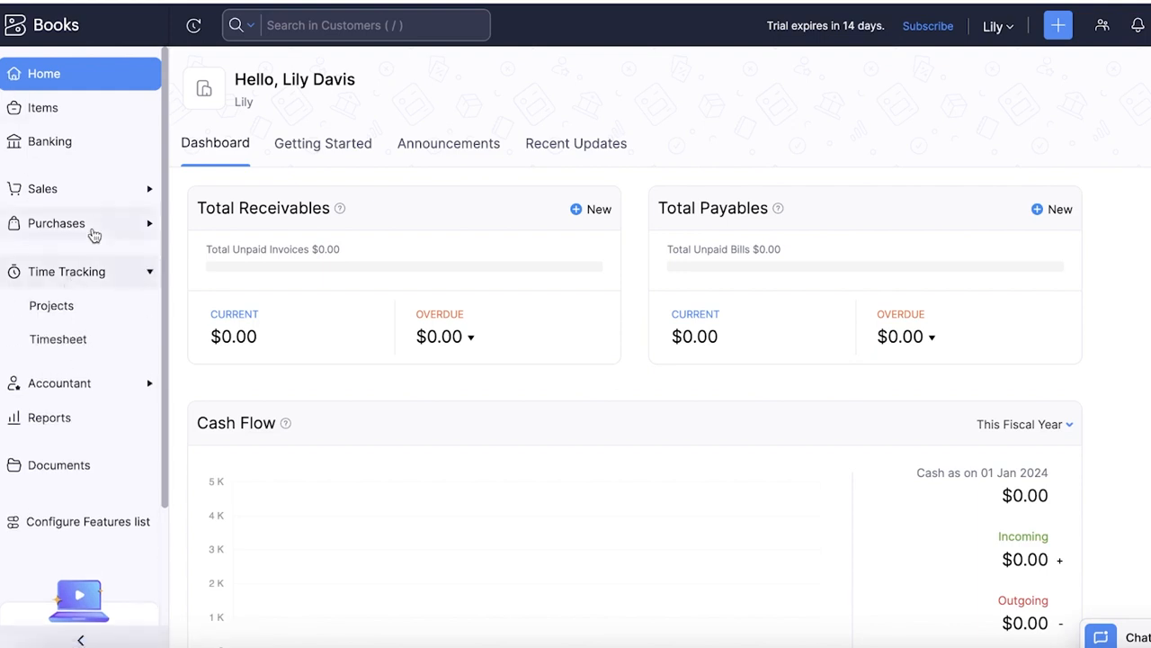
{"action": "left_click", "coordinate": [93, 230]}
{"action": "left_click", "coordinate": [95, 191]}
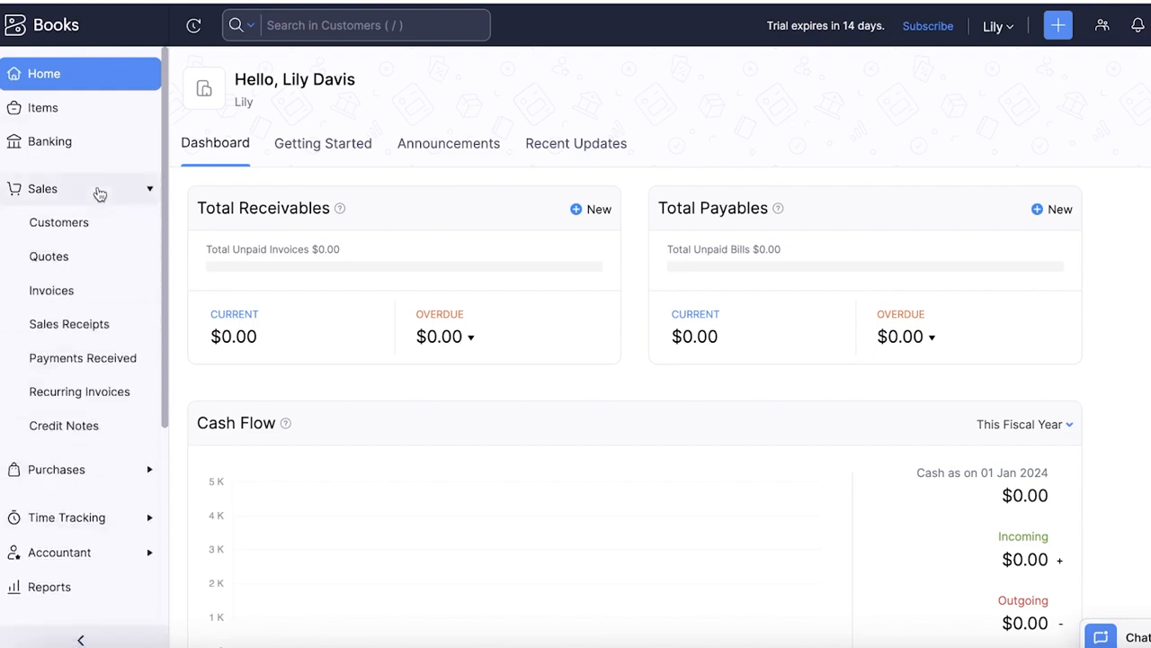
{"action": "left_click", "coordinate": [99, 151]}
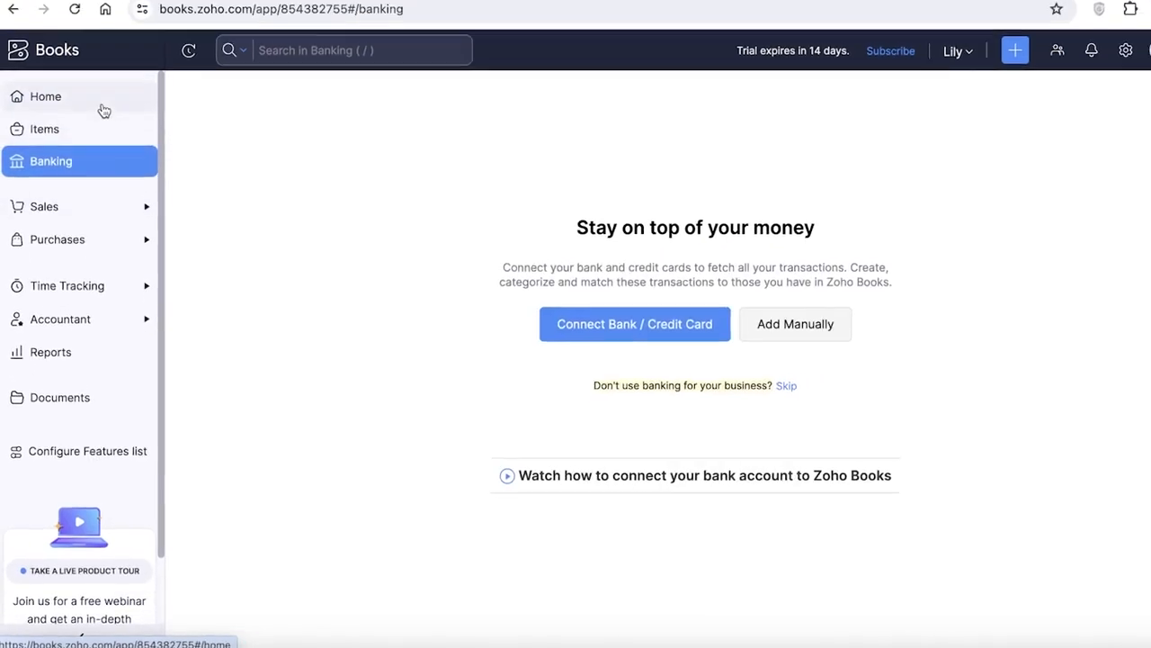
{"action": "left_click", "coordinate": [99, 86]}
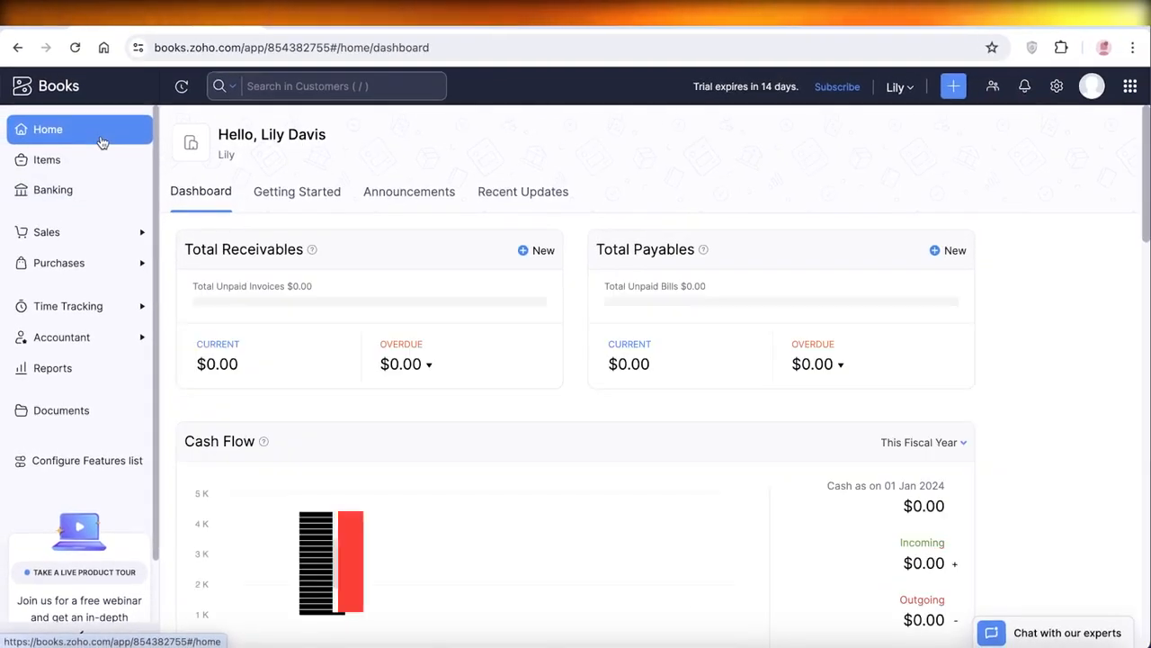